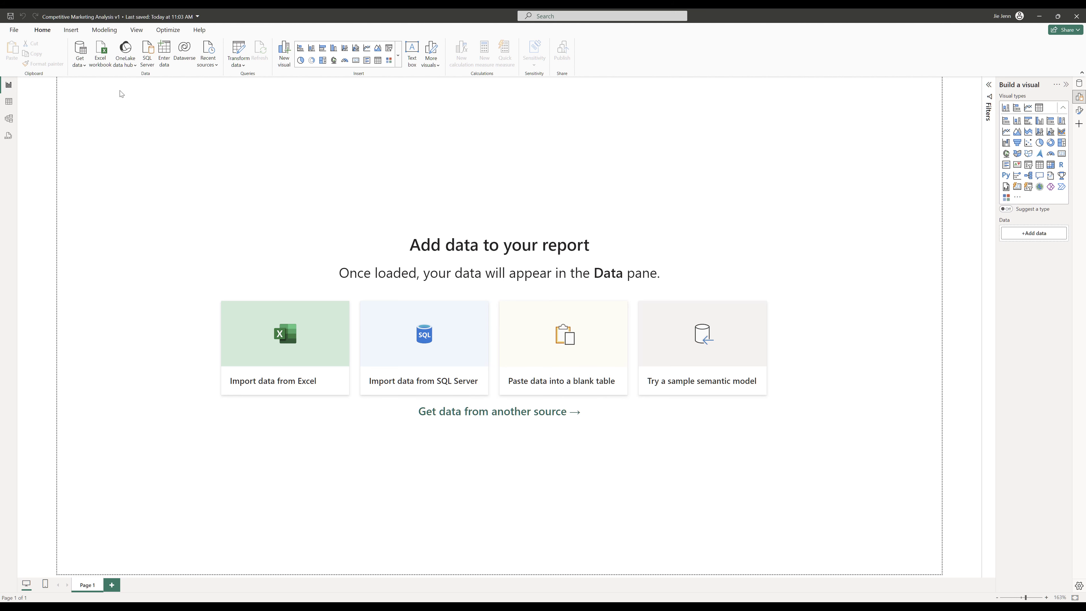
Open dataset.xlsx from the Power BI Competitive Marketing Analysis folder as an Excel workbook data source
click(86, 71)
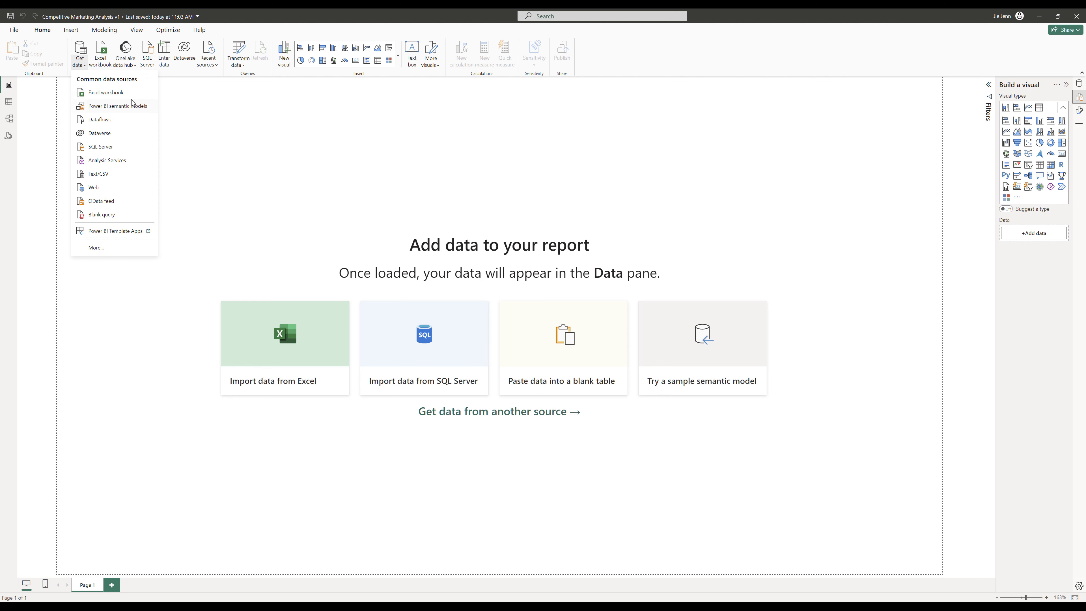
click(141, 95)
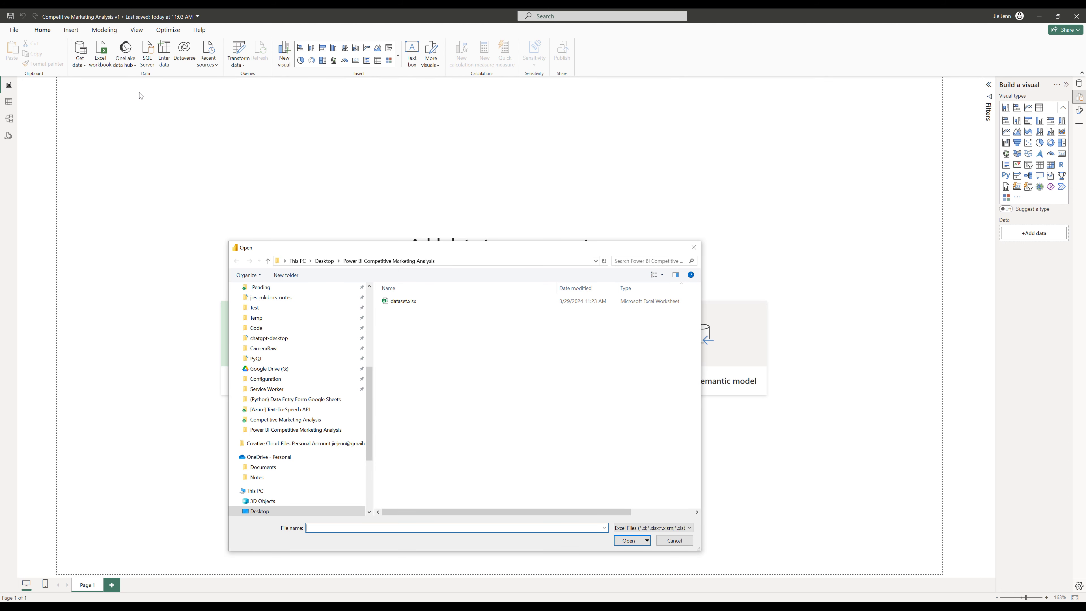
click(395, 300)
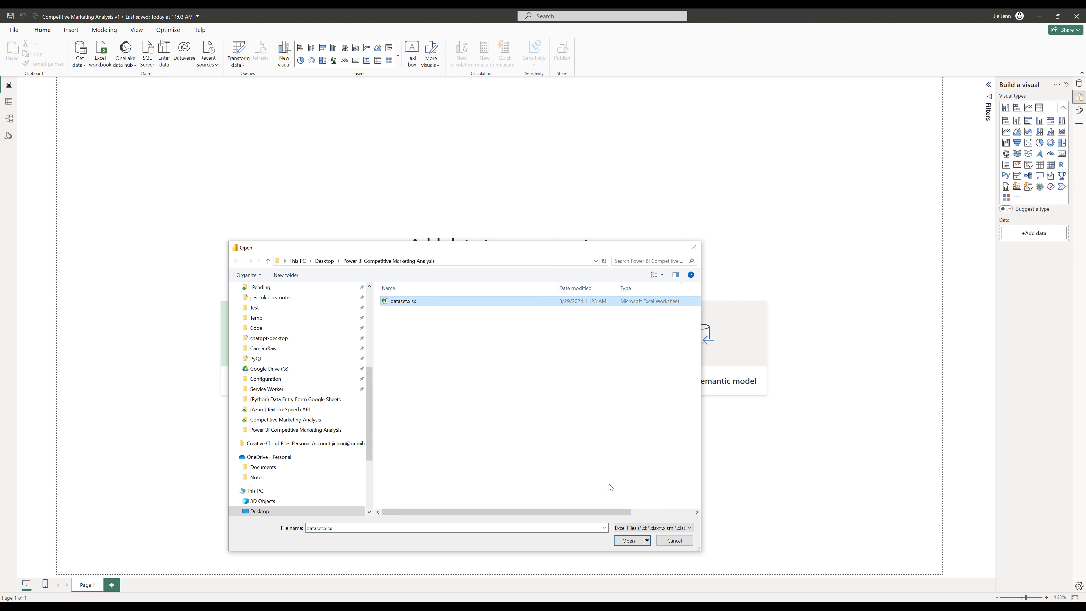
click(629, 541)
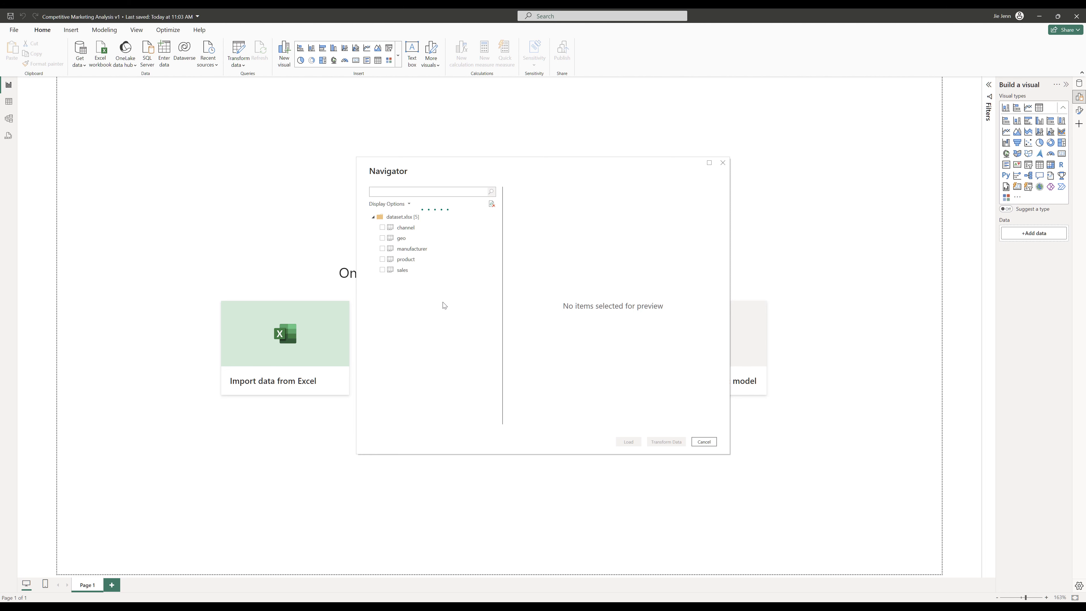
Load the channel, geo, manufacturer, product and sales tables from the workbook into the report
click(383, 227)
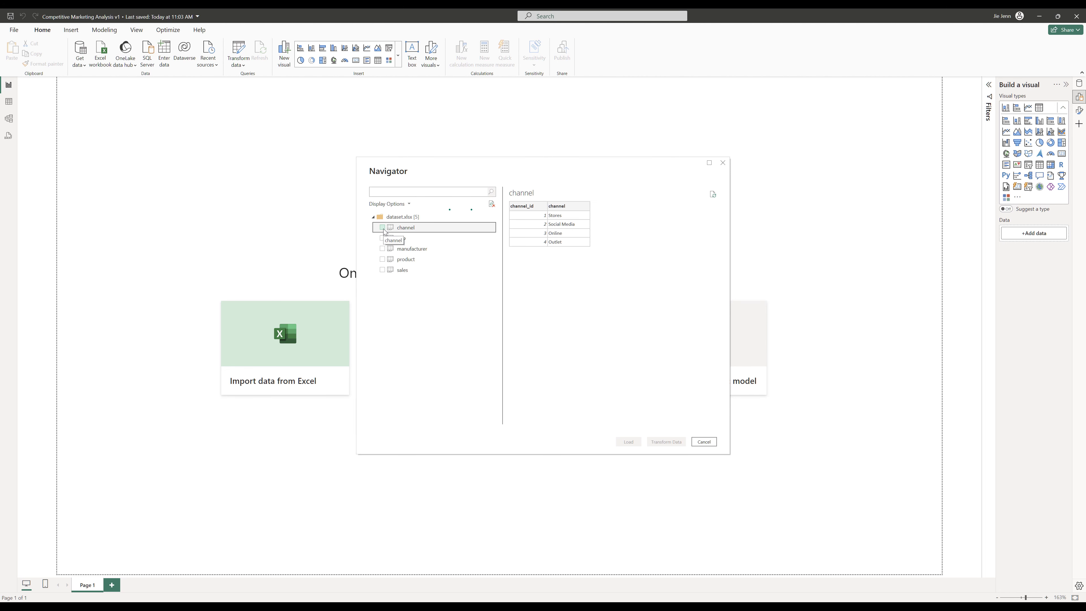
click(383, 238)
click(383, 248)
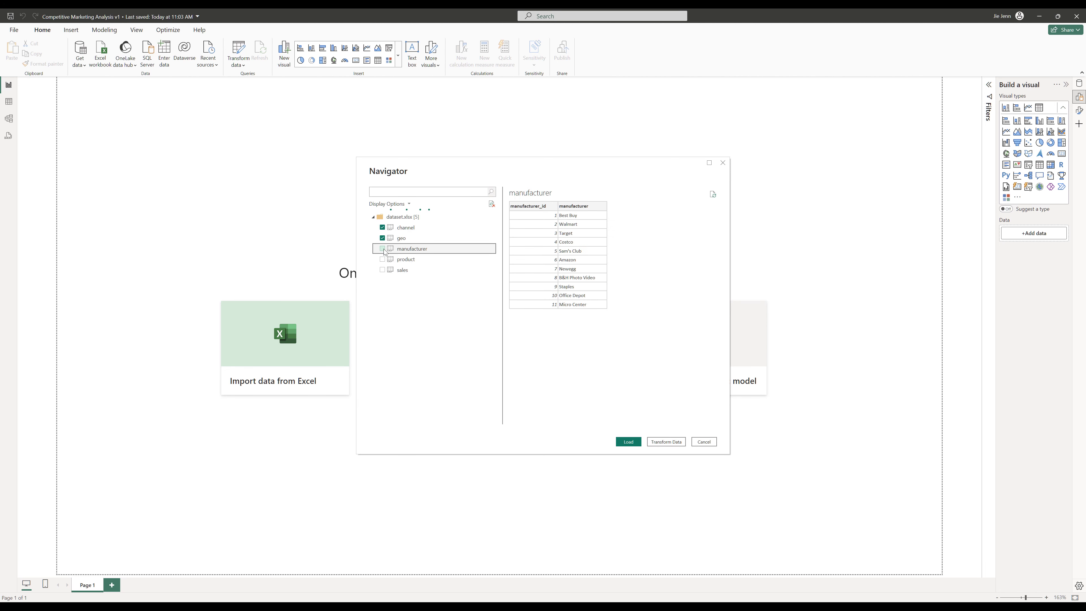
click(383, 259)
click(382, 270)
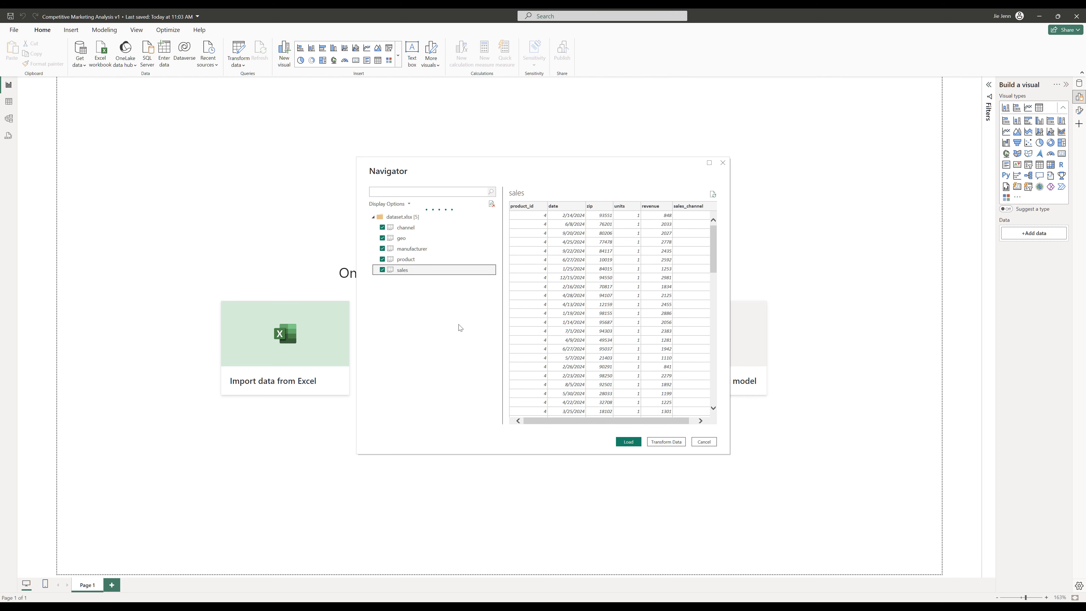
click(621, 441)
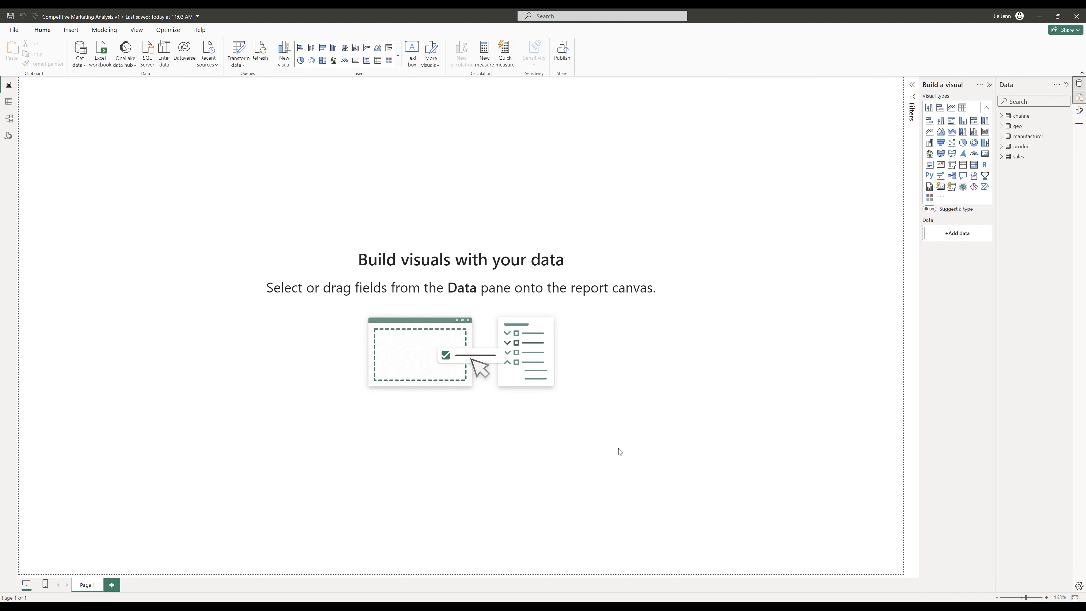
Rearrange the model diagram with sales below product, geo and manufacturer on either side, and an enlarged channel table below manufacturer
click(9, 120)
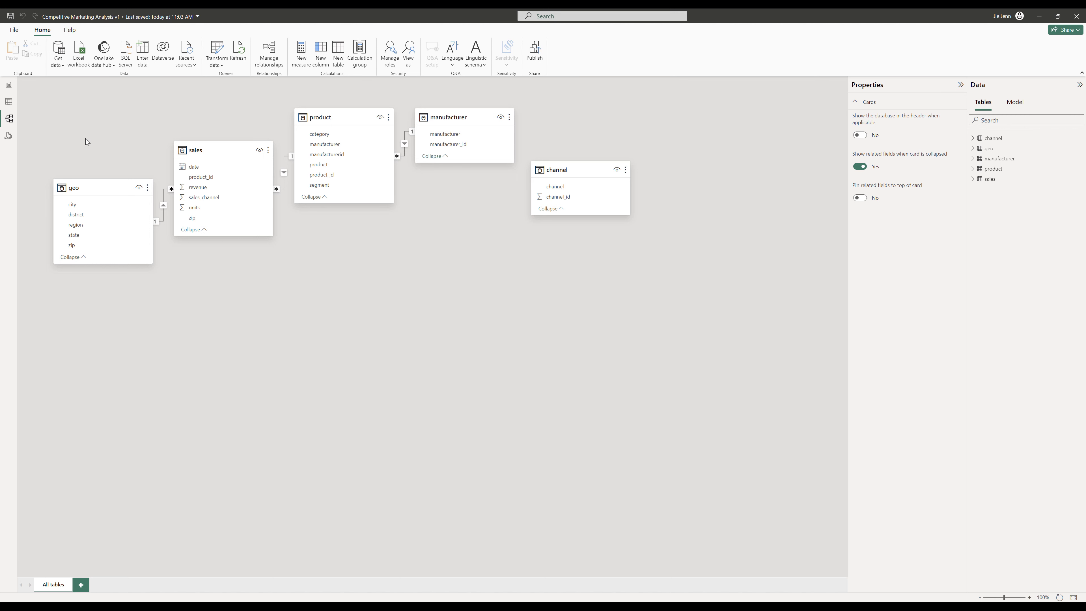
drag(201, 150, 318, 281)
drag(98, 188, 118, 148)
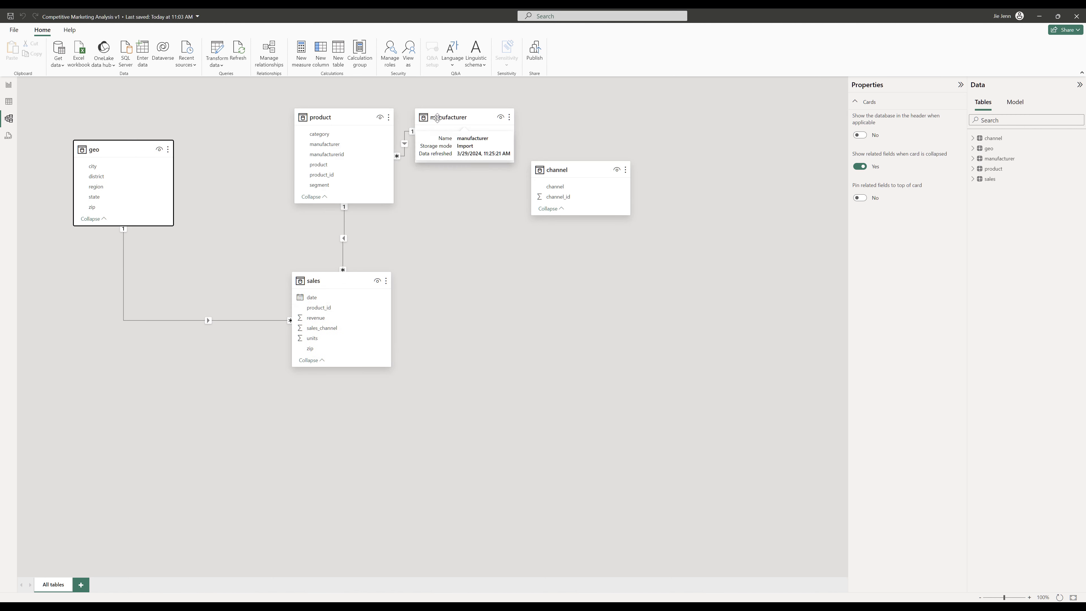
drag(434, 117, 500, 118)
drag(589, 170, 575, 394)
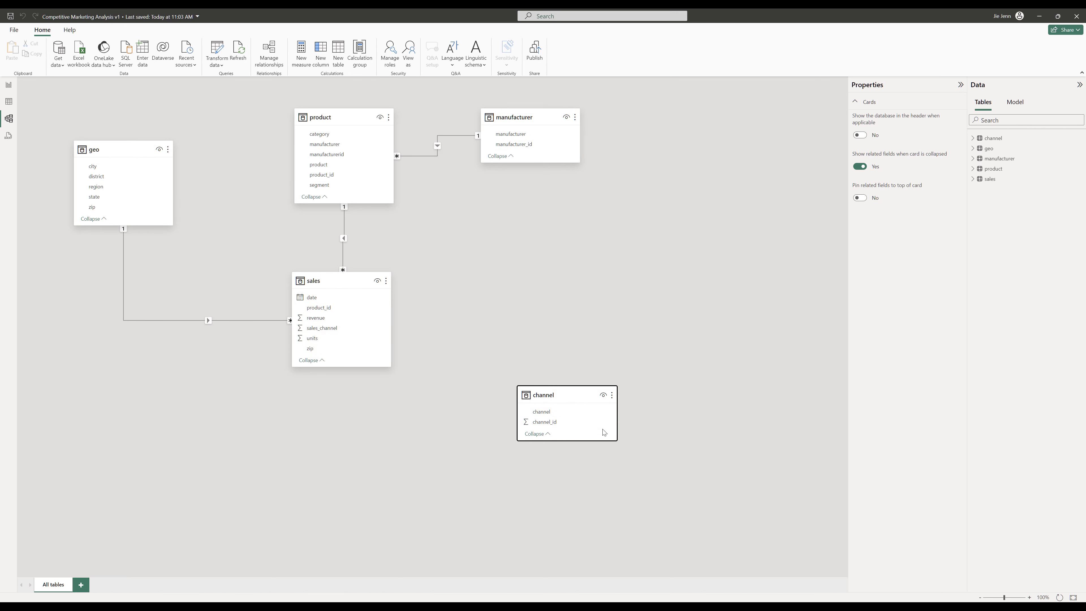
drag(616, 441, 633, 499)
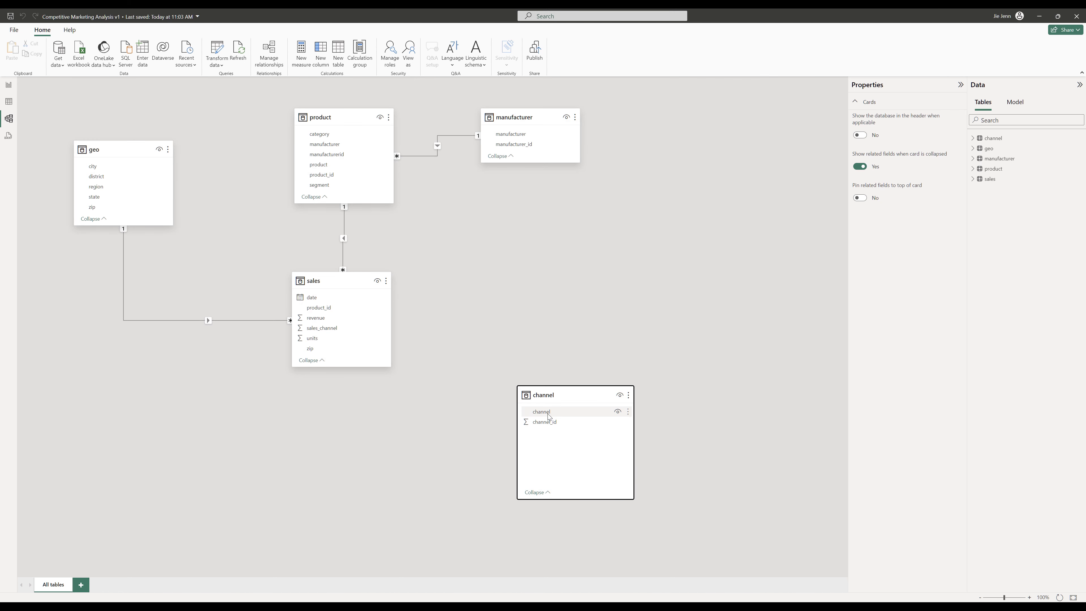
Create a many-to-one relationship from sales_channel in sales to the channel table, and choose channel_id as the channel table's column
drag(549, 417, 371, 328)
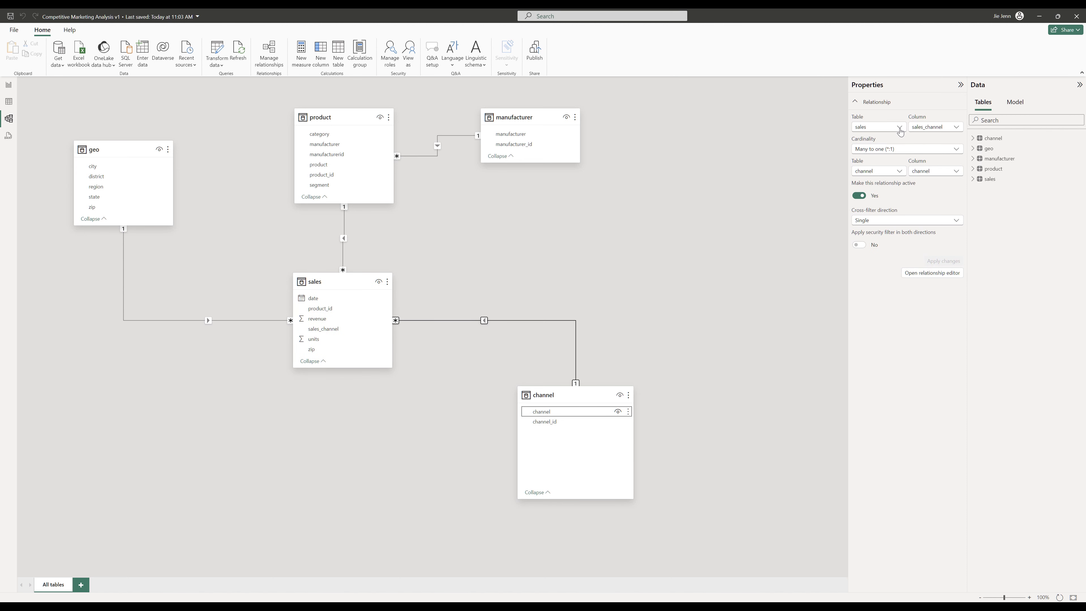
click(933, 173)
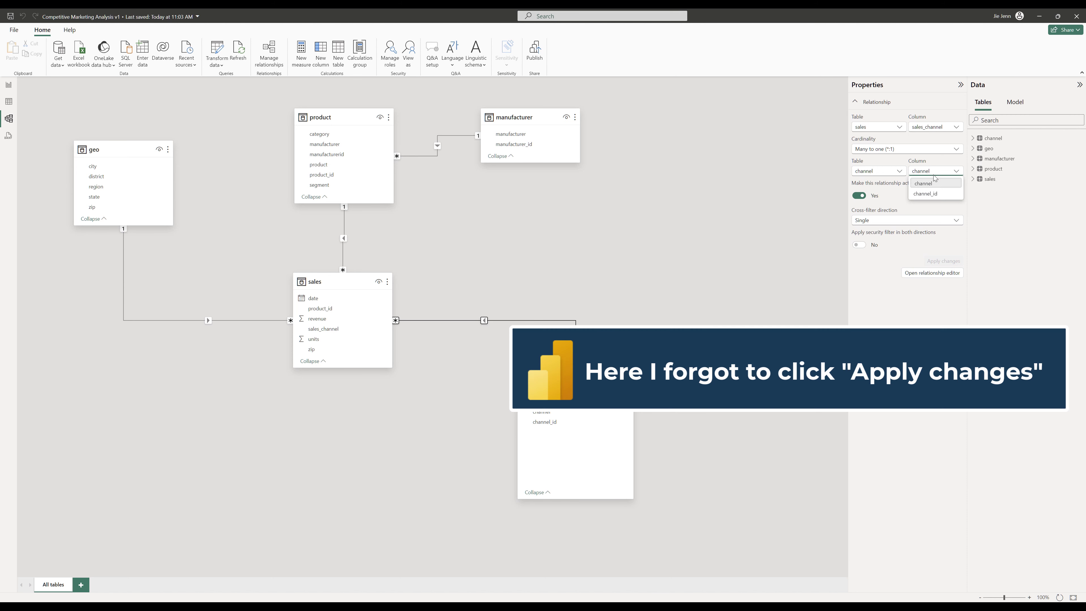
click(937, 199)
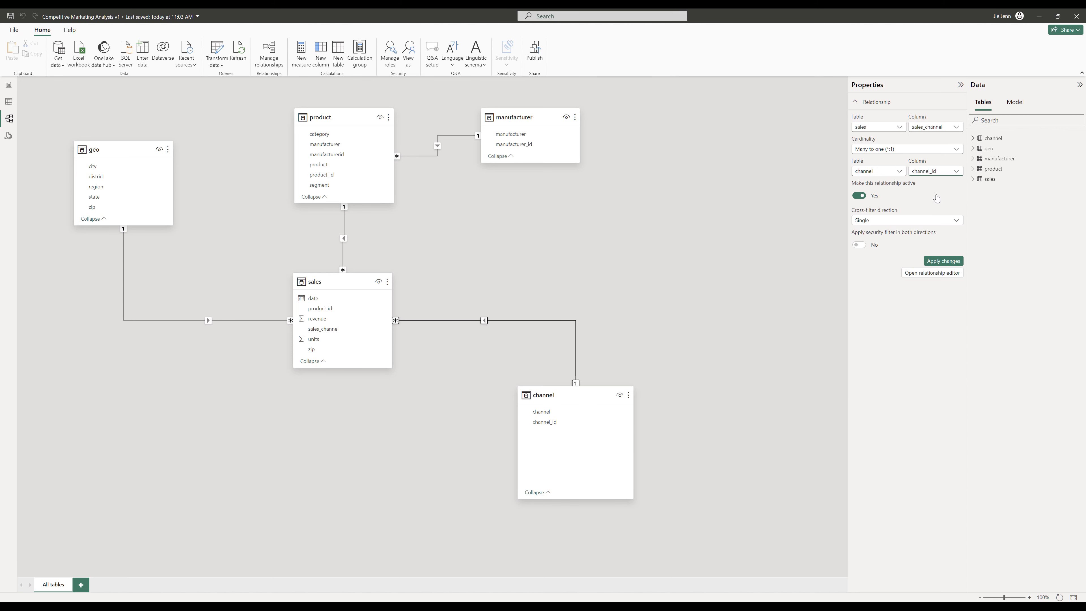
Return to the report page and set background.png as its canvas background image
click(9, 86)
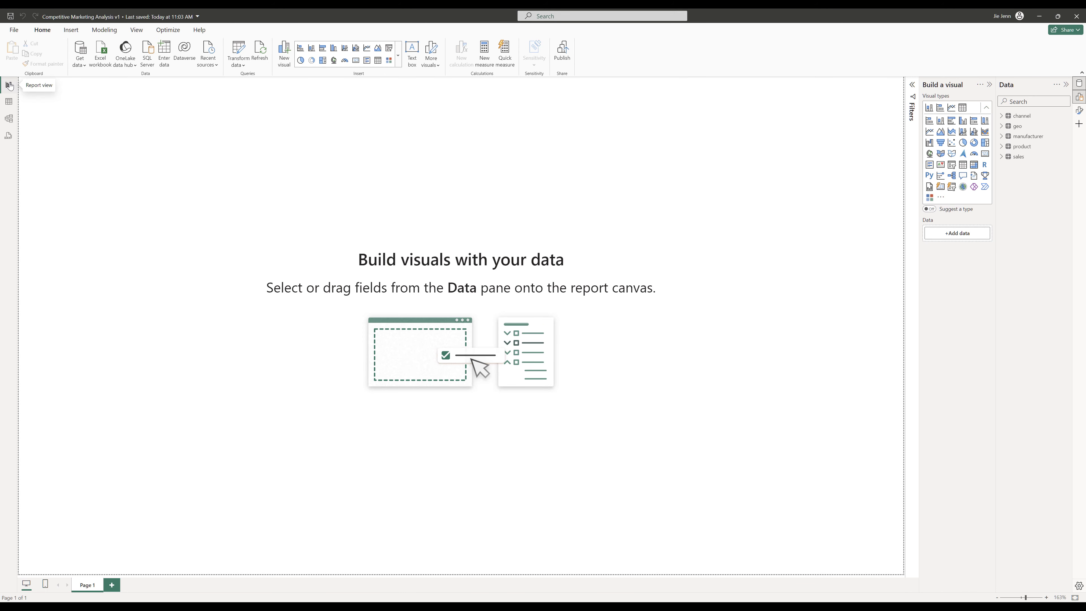
click(1080, 112)
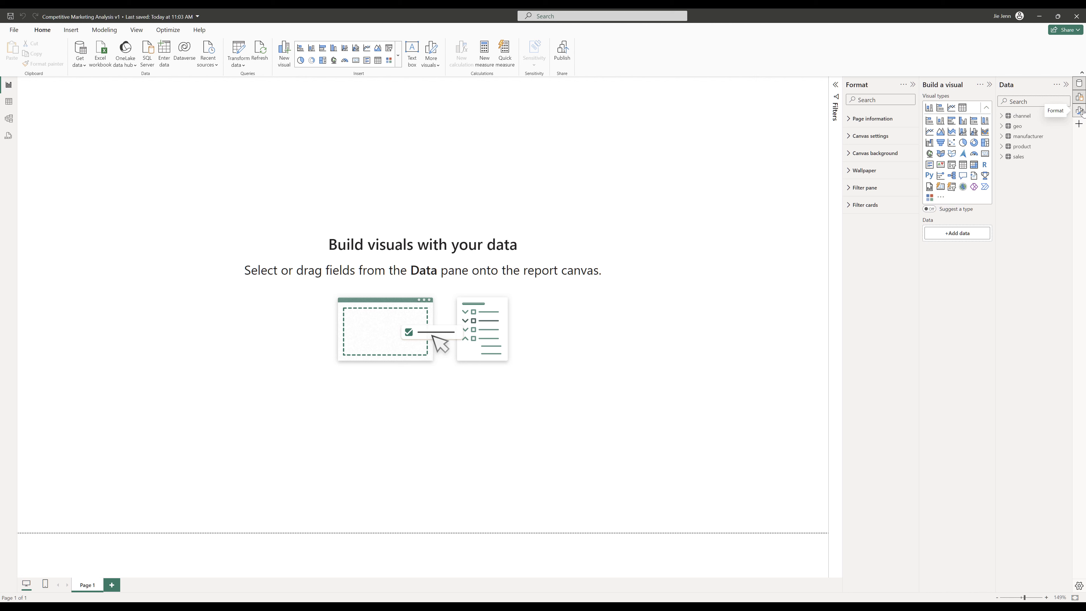
click(889, 154)
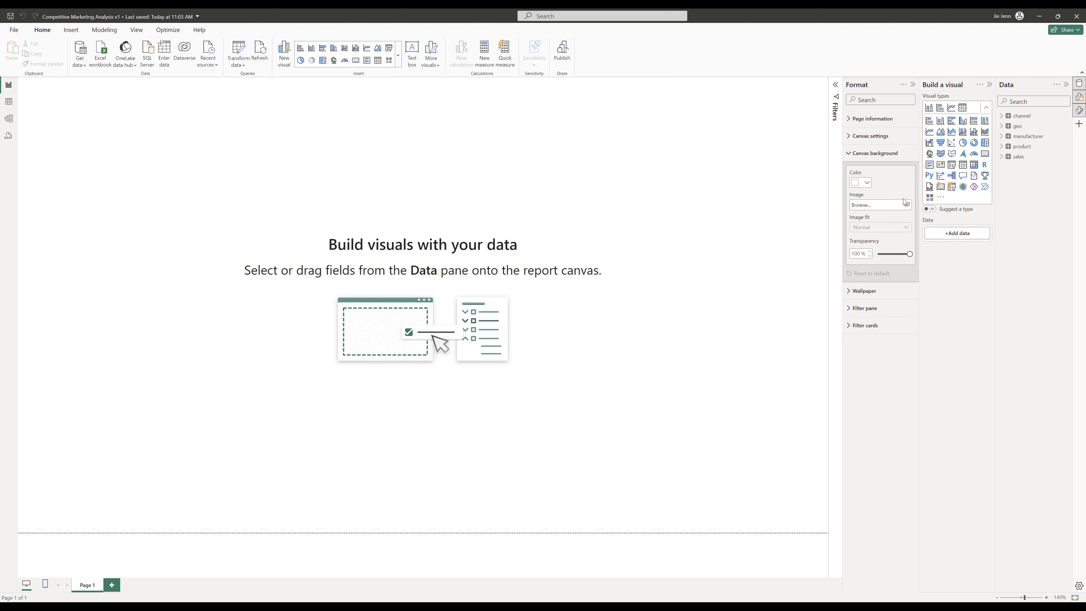
click(908, 205)
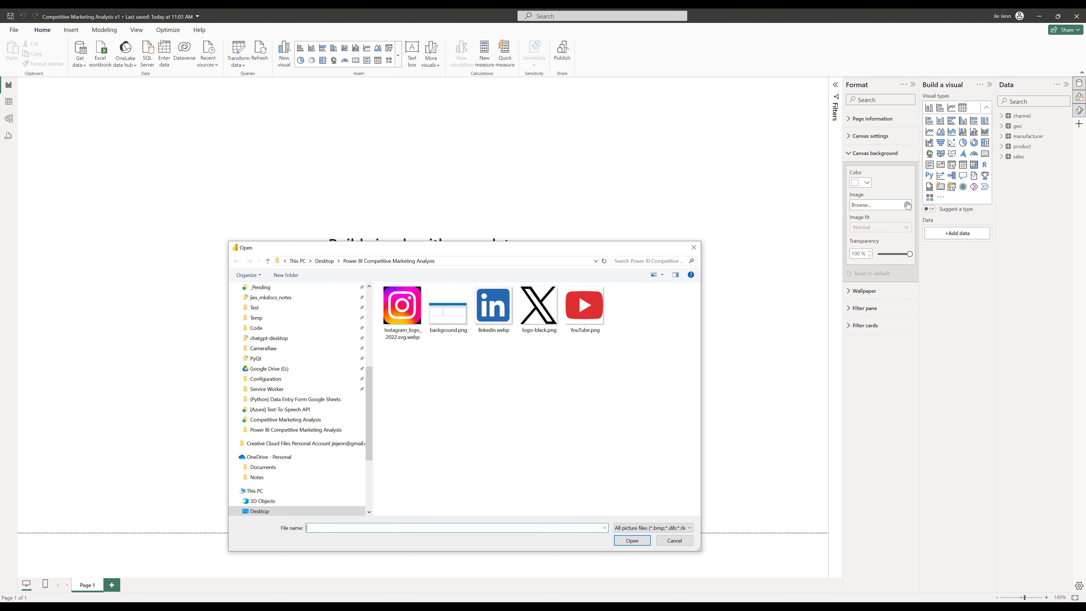
click(448, 311)
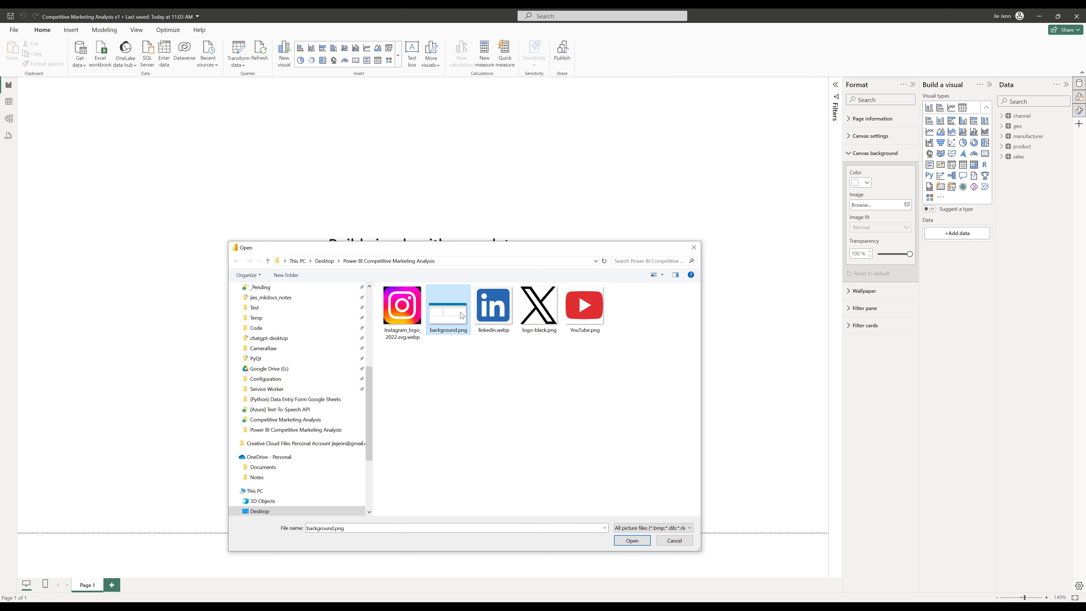
click(641, 541)
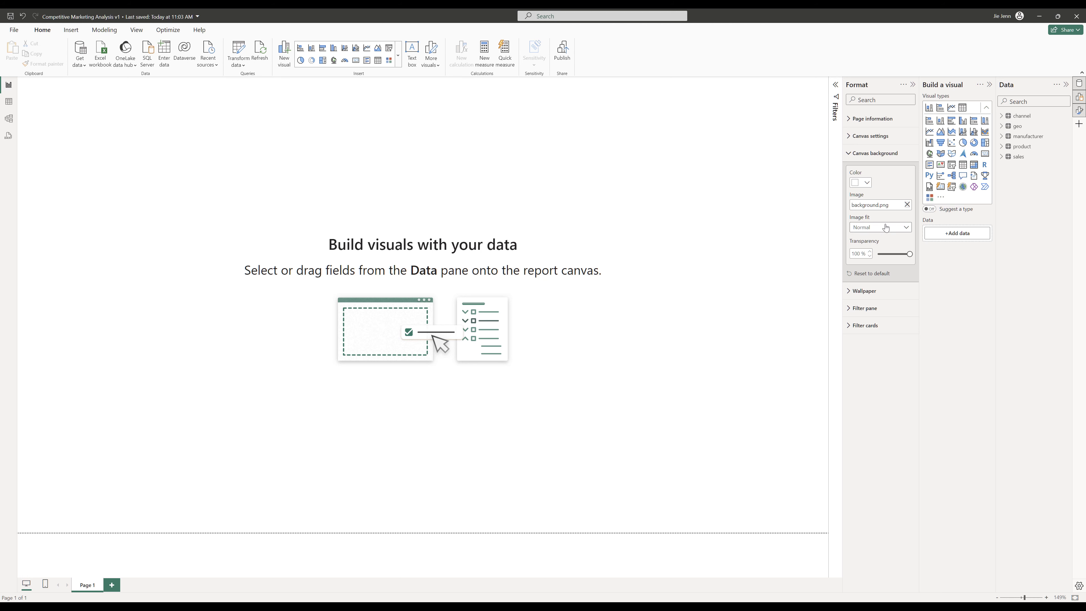
Set the canvas background's transparency to 0% and its image fit to Fit
drag(908, 254, 874, 254)
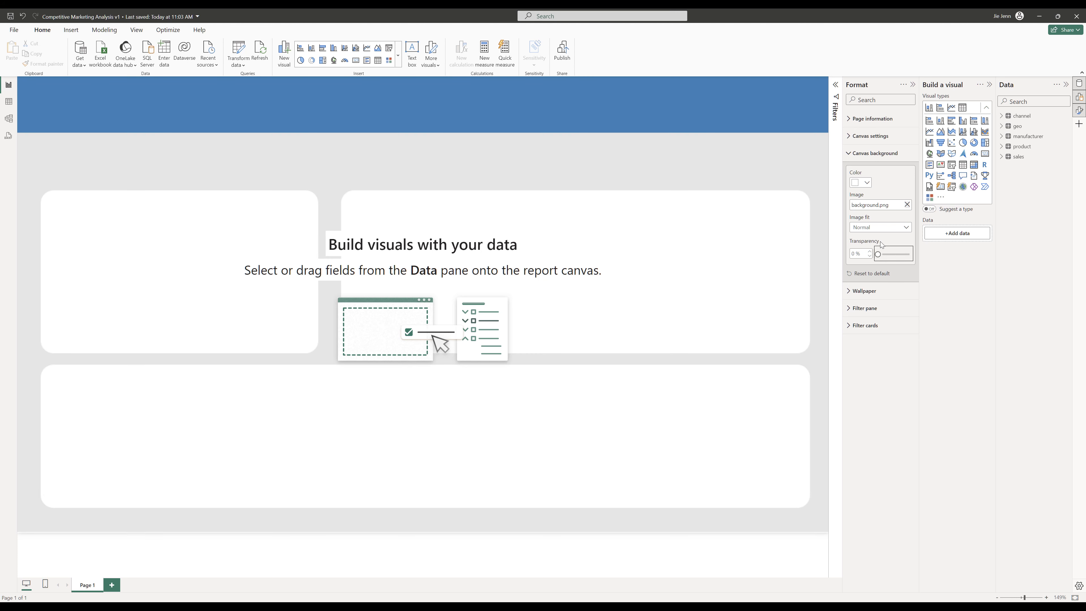
click(892, 227)
click(889, 249)
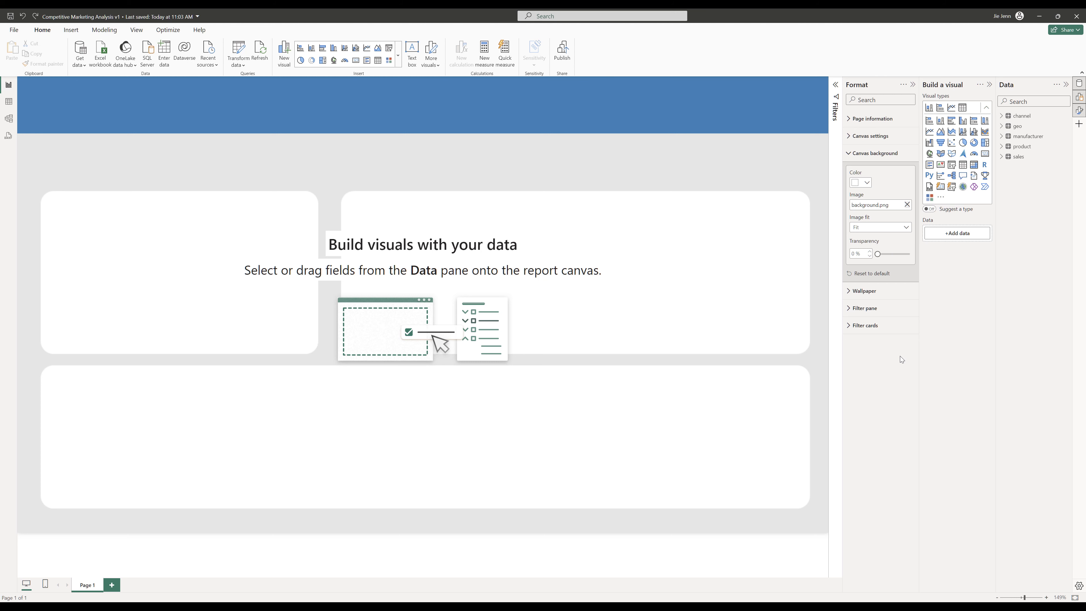
Apply the fourth theme in the first row of the built-in Power BI themes to the report
click(142, 37)
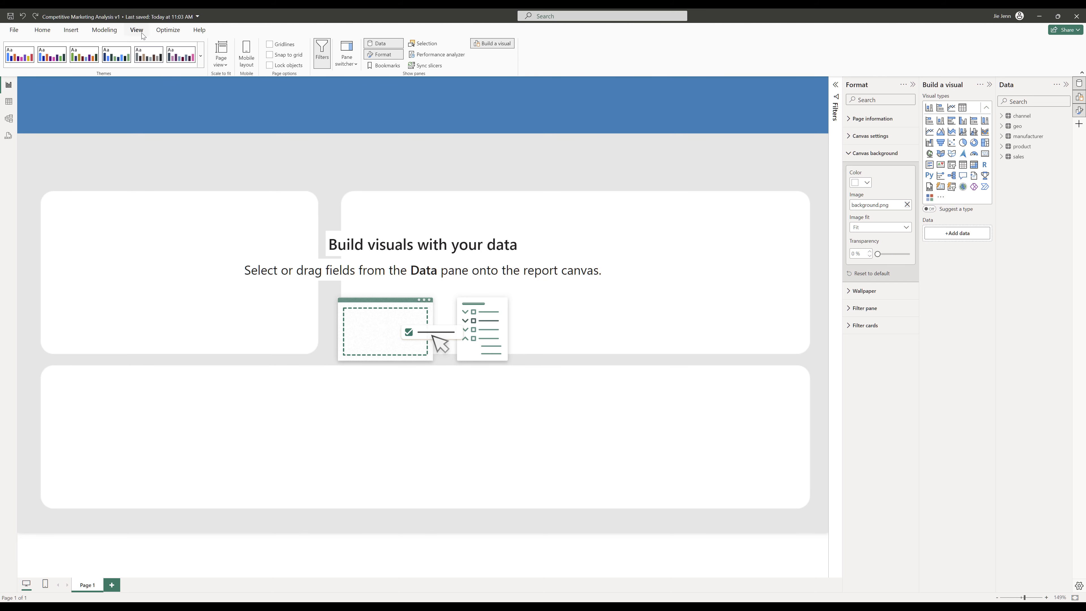
click(201, 55)
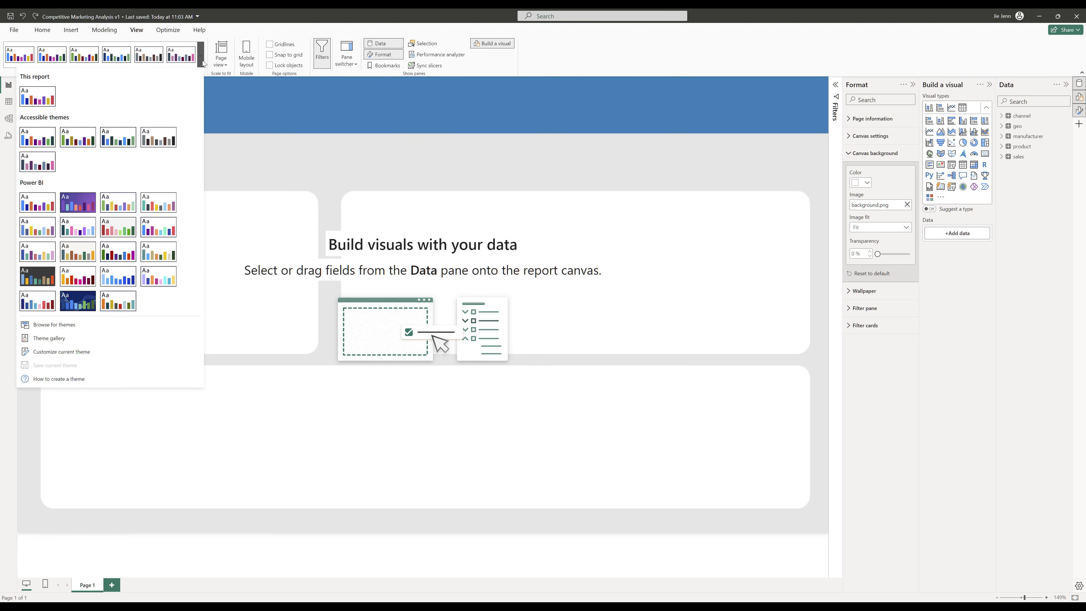
click(170, 203)
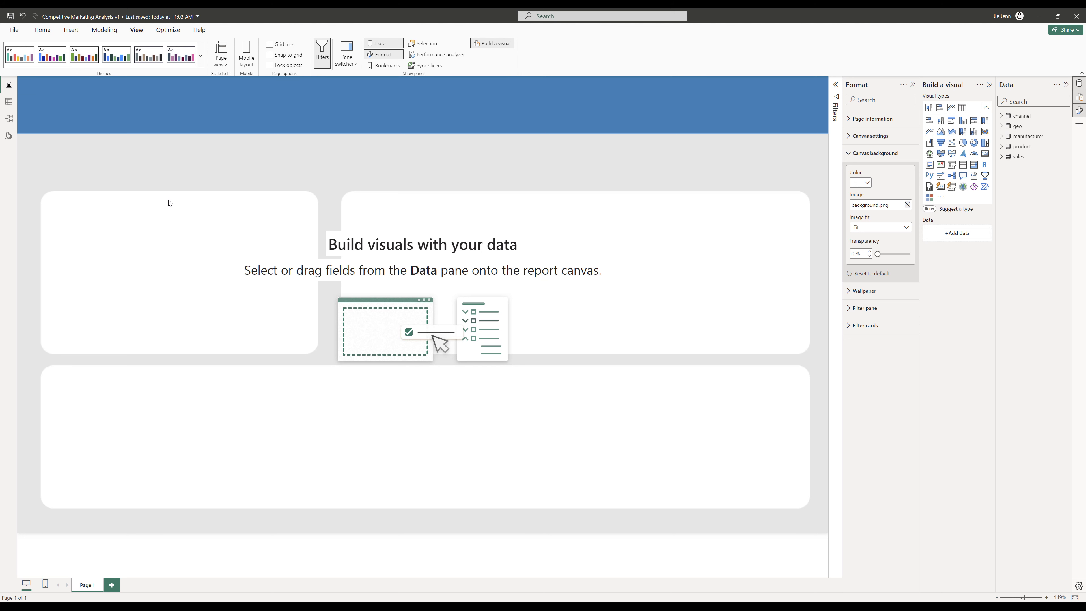
Insert a wide text box across the blue header band with the text "Channel Sales Analysis Report"
click(74, 31)
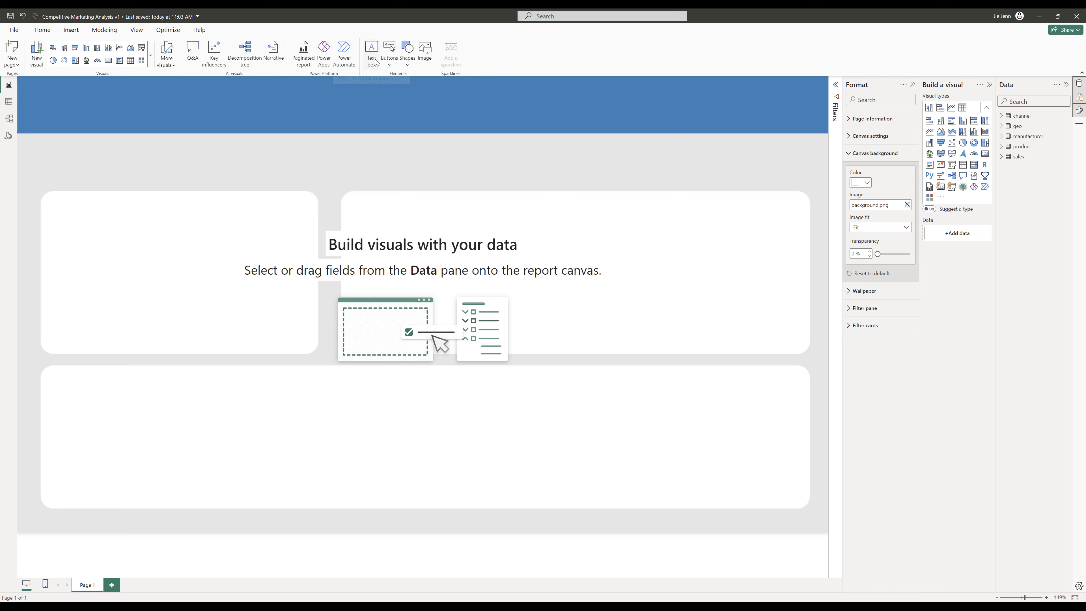
click(372, 50)
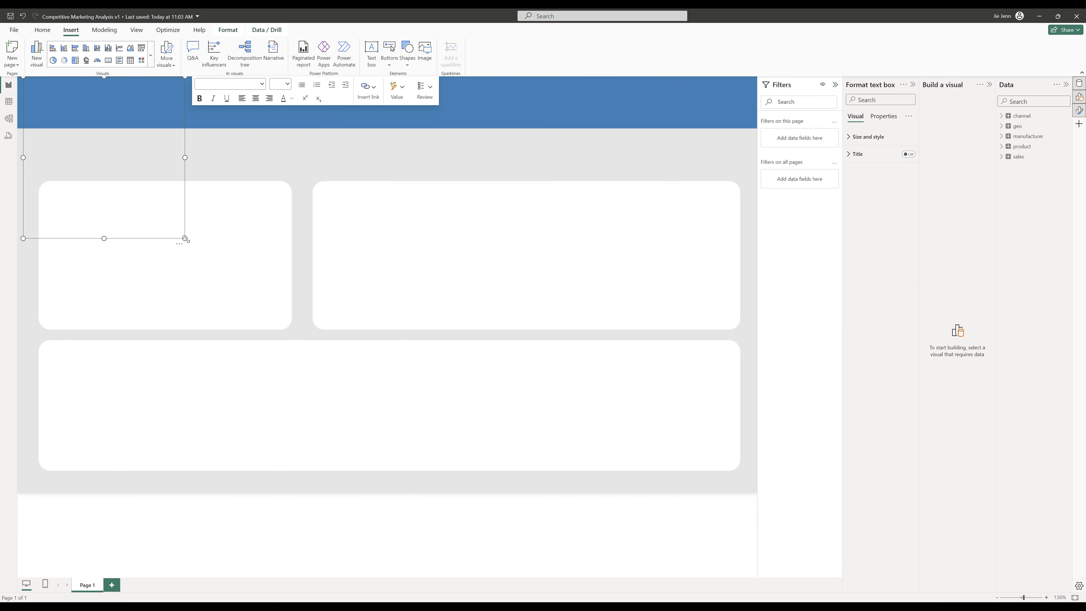
drag(190, 242, 530, 116)
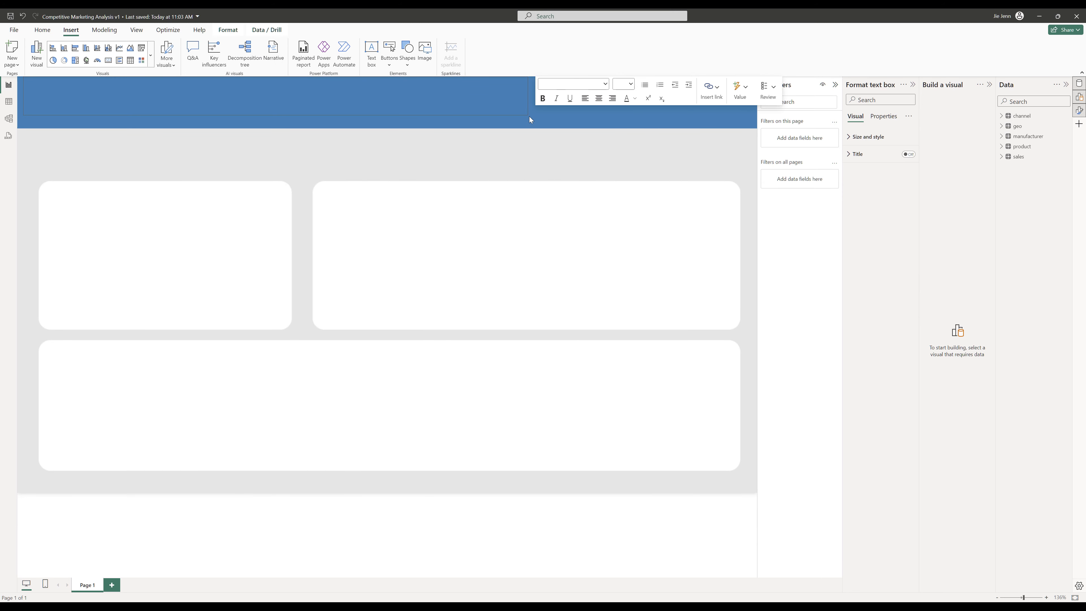
click(435, 106)
text(Channel Sales Analysis Report)
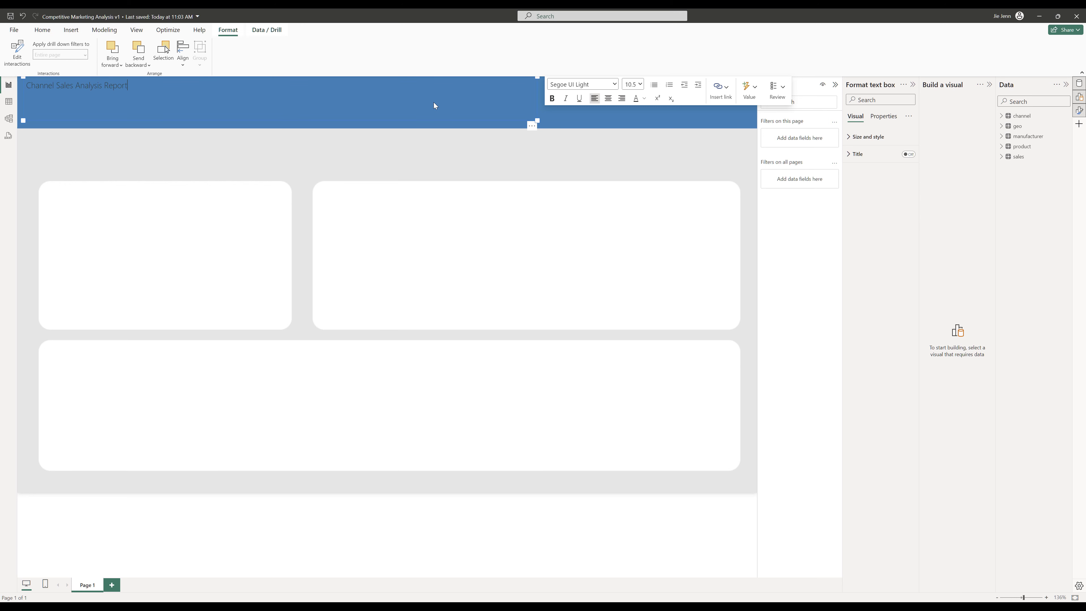
Format the whole report title in Segoe (Bold) at font size 24
key(ctrl+a)
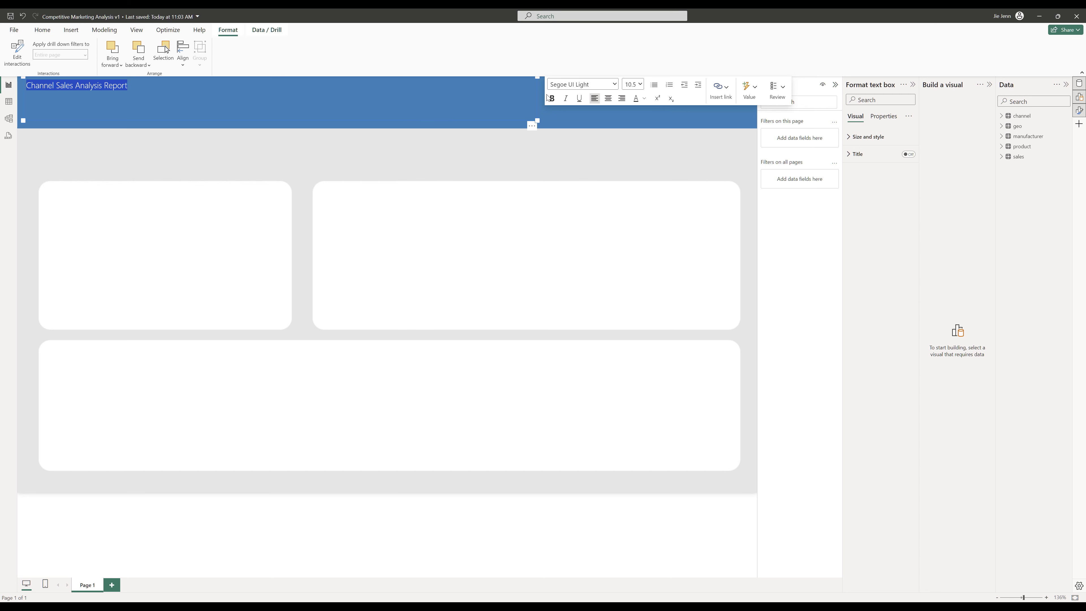
click(615, 86)
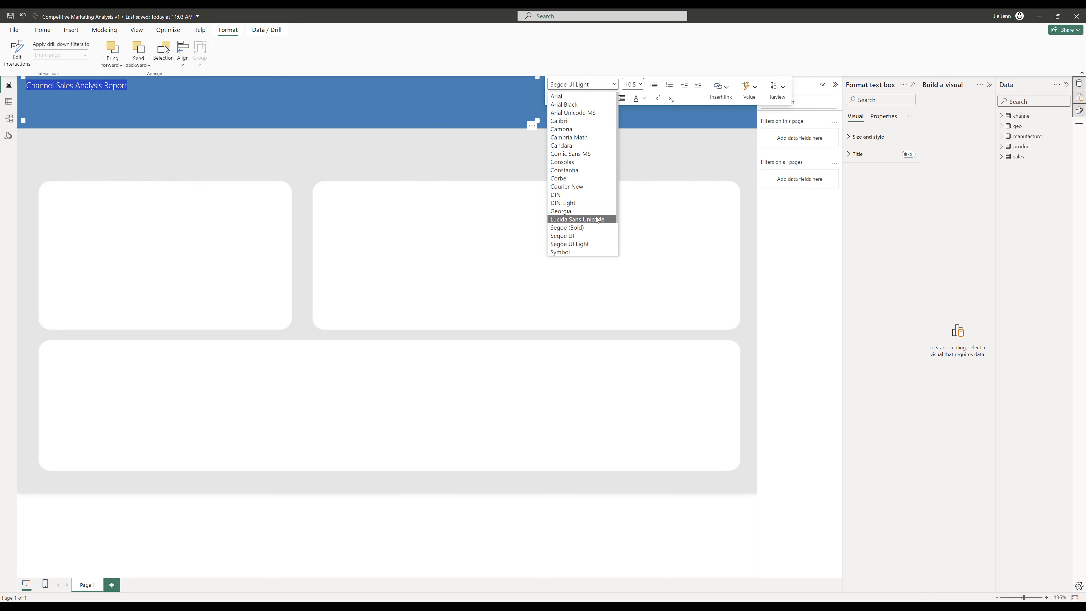
click(598, 227)
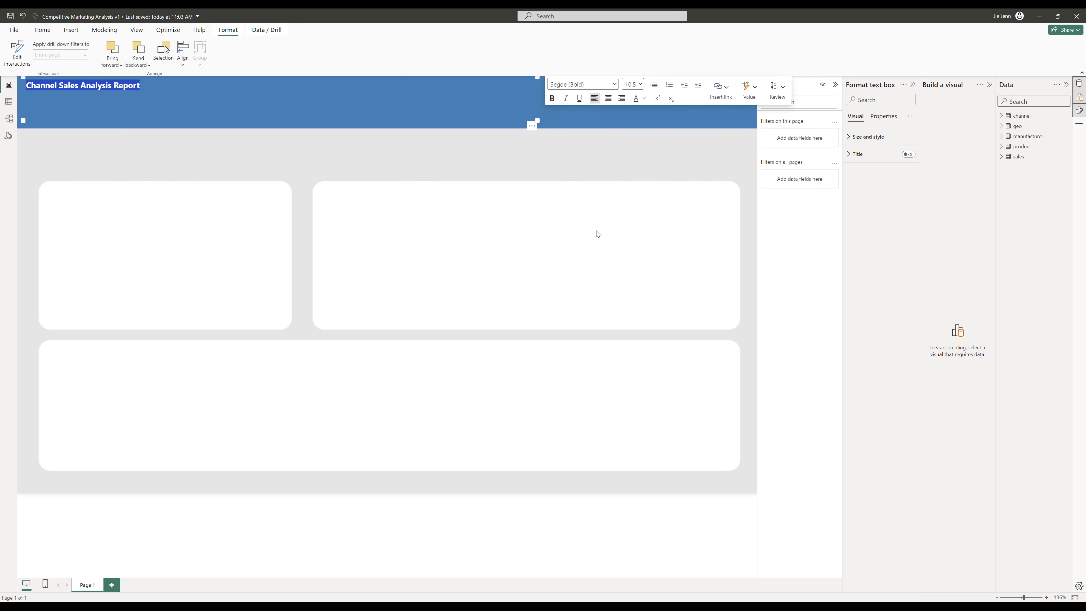
click(642, 86)
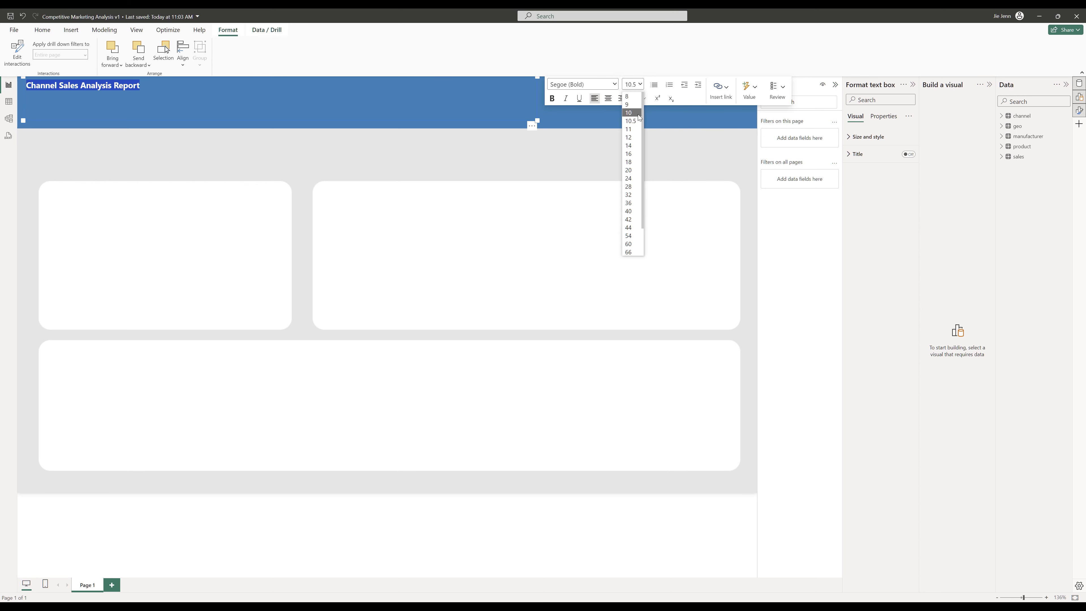
click(628, 178)
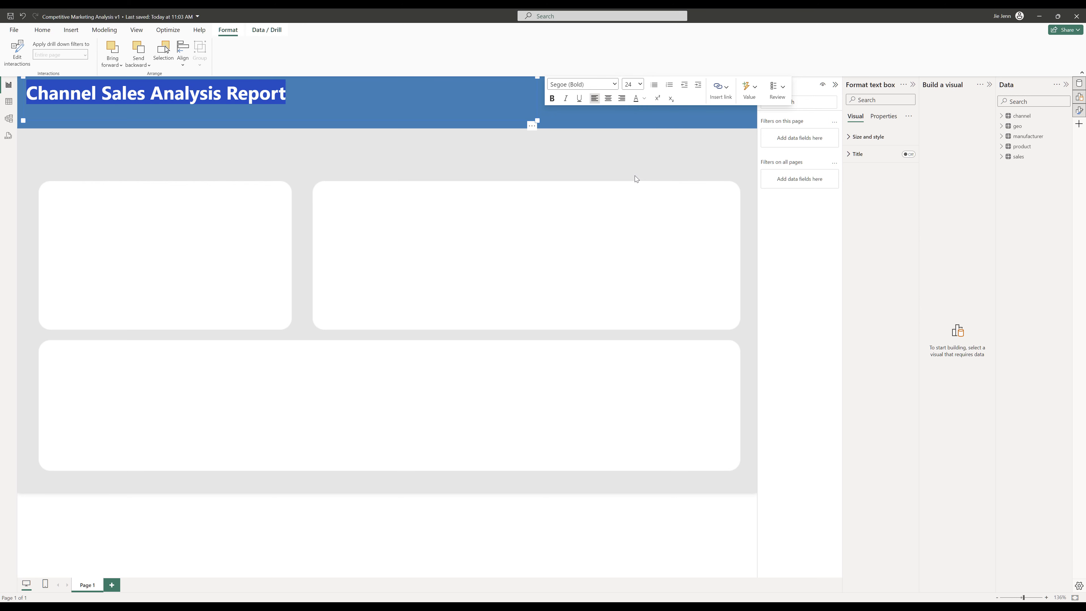
Turn on bold for the whole report title and set its font color to white
click(552, 98)
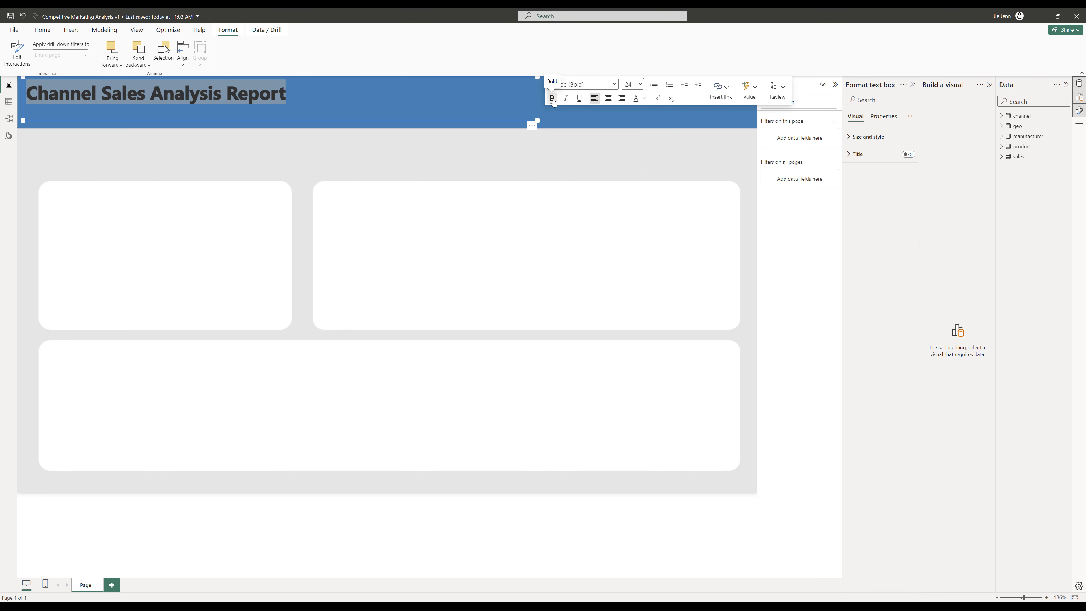
click(645, 98)
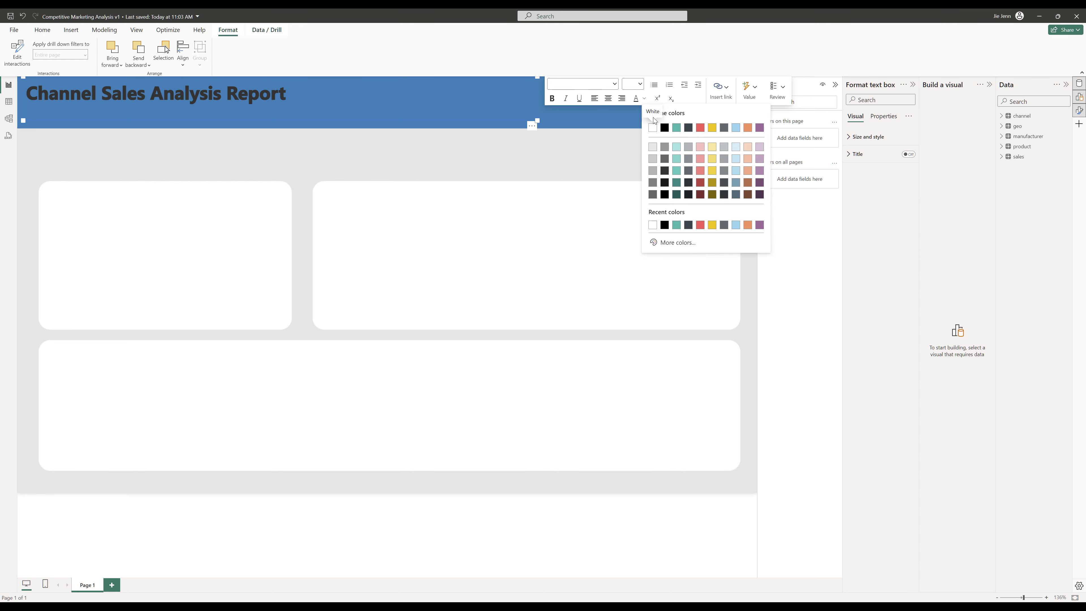
click(653, 128)
click(651, 132)
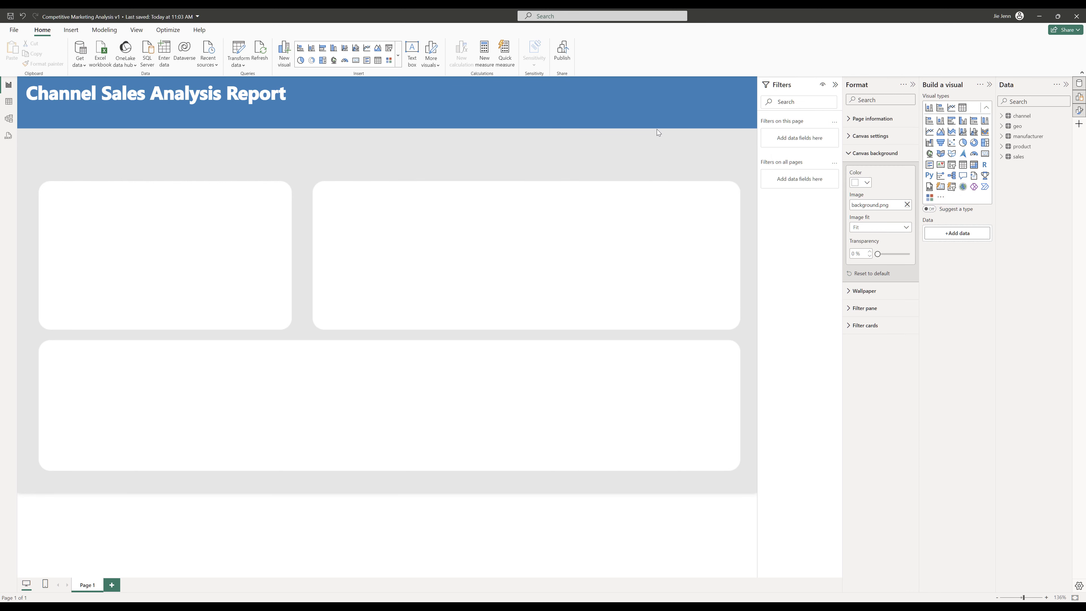
Collapse the Filters pane and set the title text box's height to 60 and width to 700
click(836, 84)
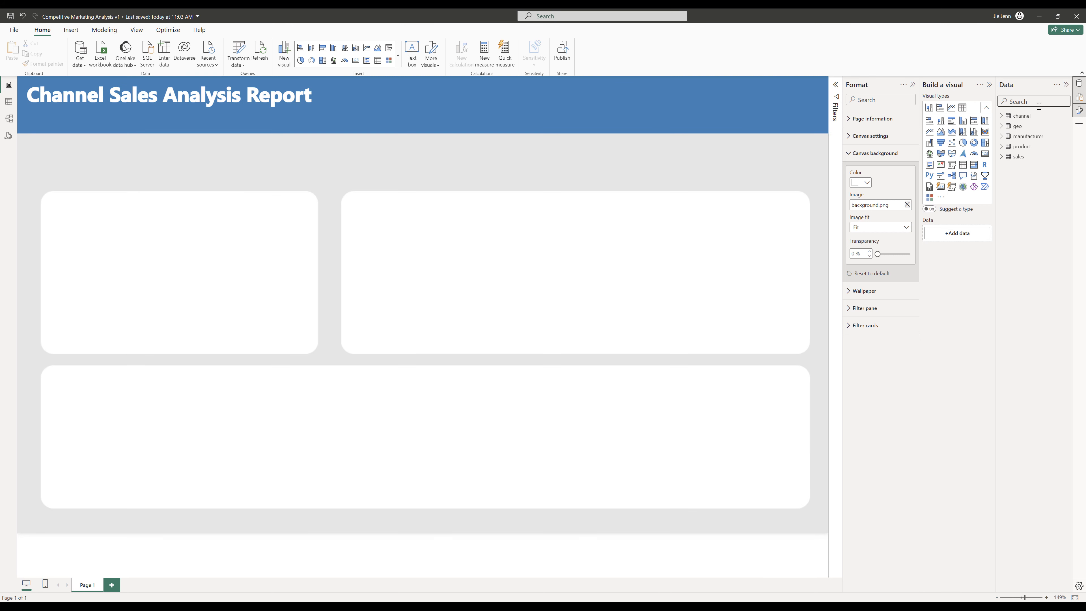
click(581, 124)
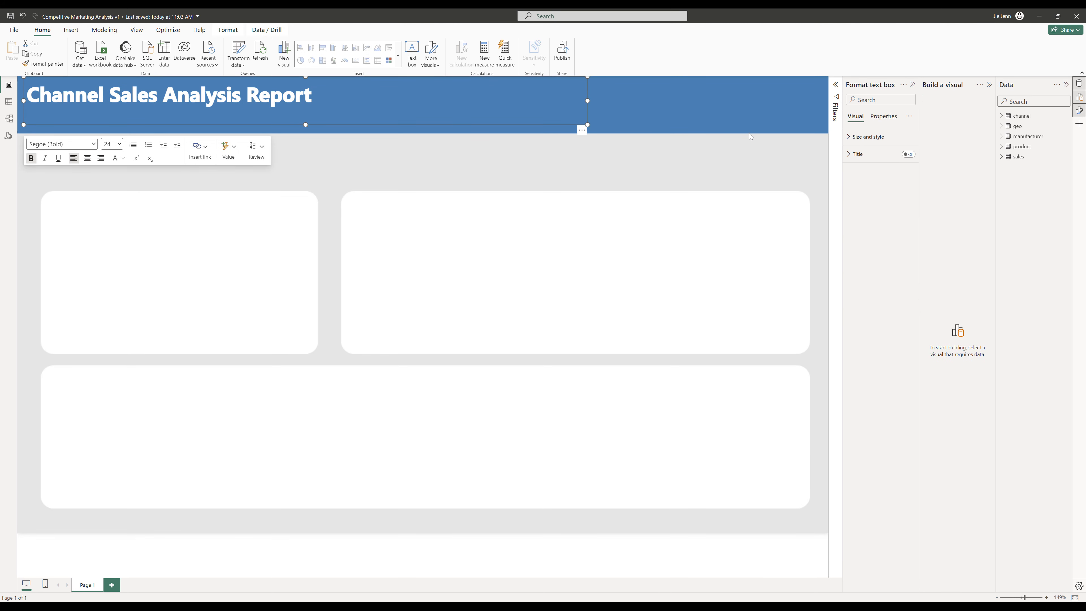
click(862, 138)
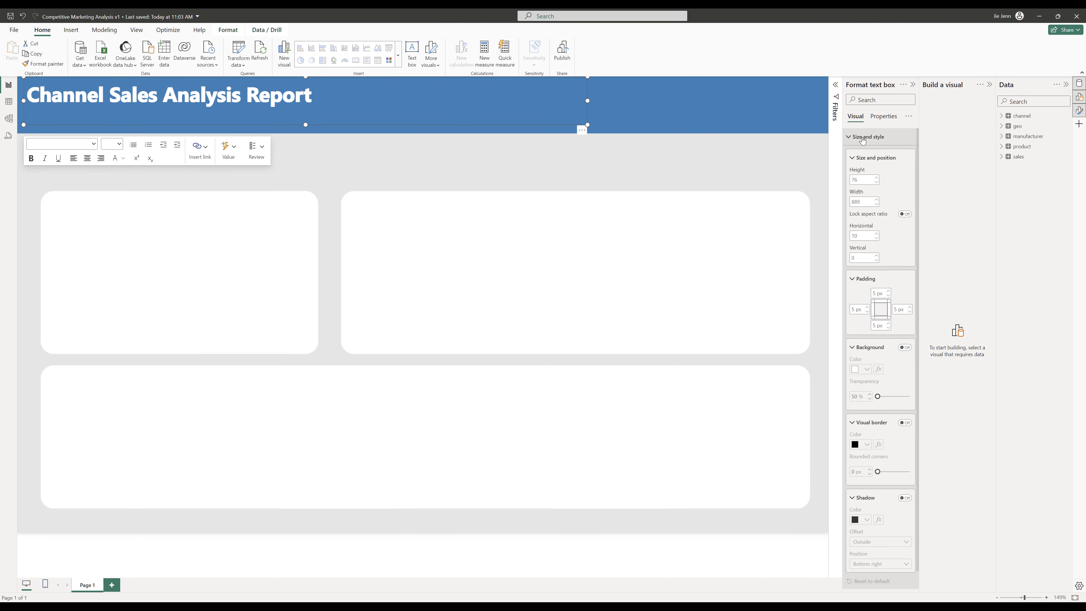
double_click(862, 178)
text(60)
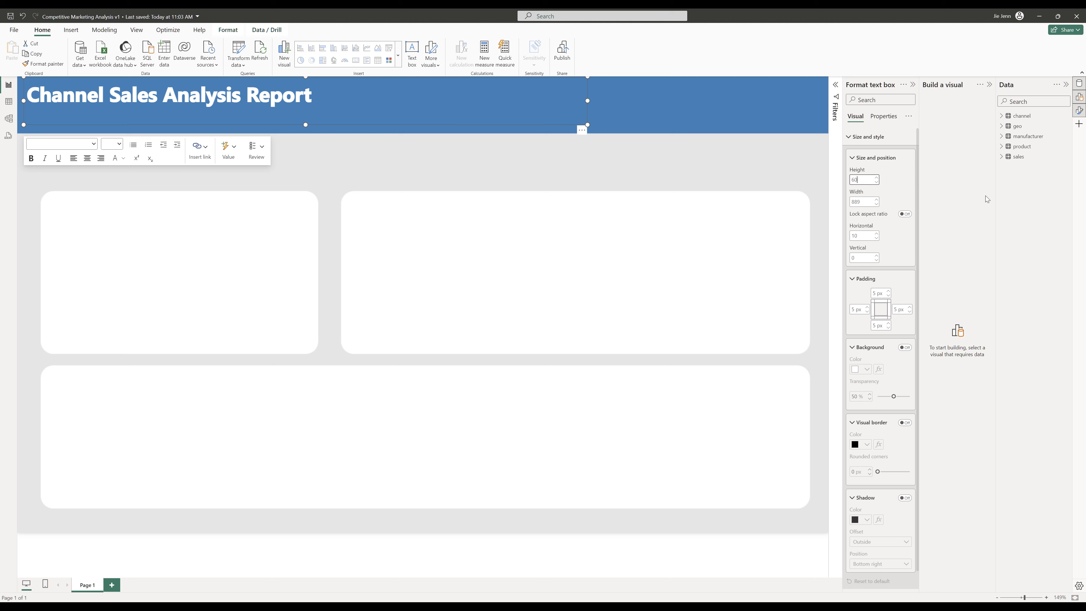
double_click(859, 201)
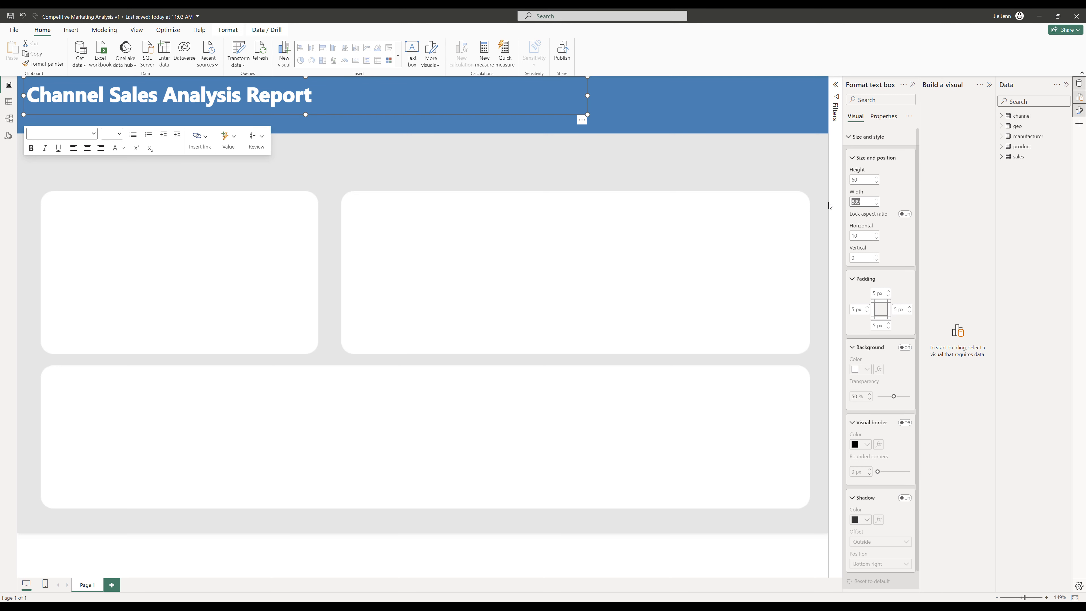
text(700)
key(Return)
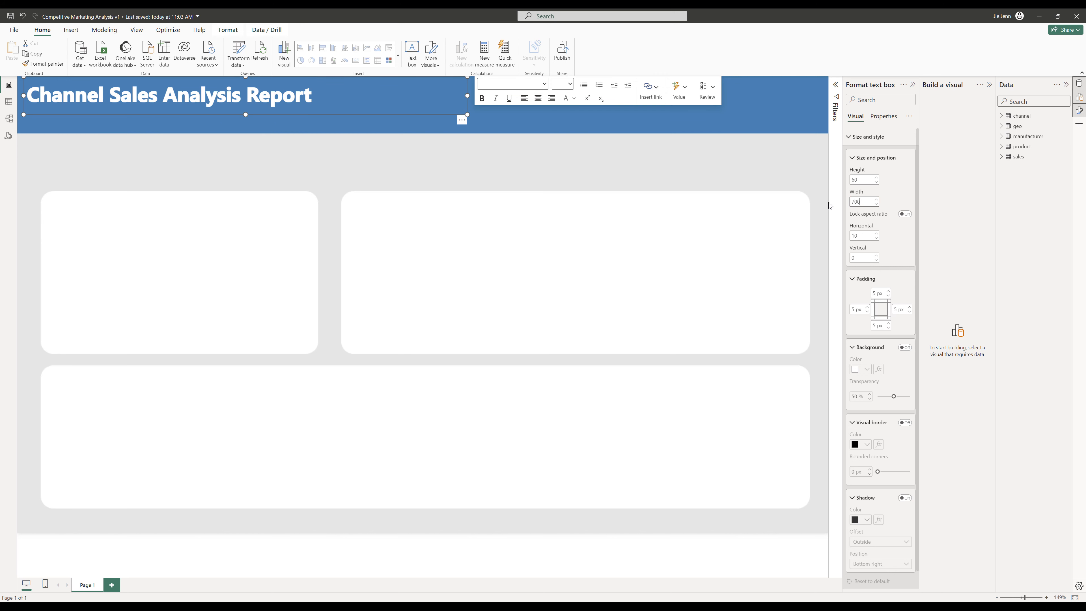
Position the title text box at horizontal 78 and vertical 15
click(868, 235)
key(Return)
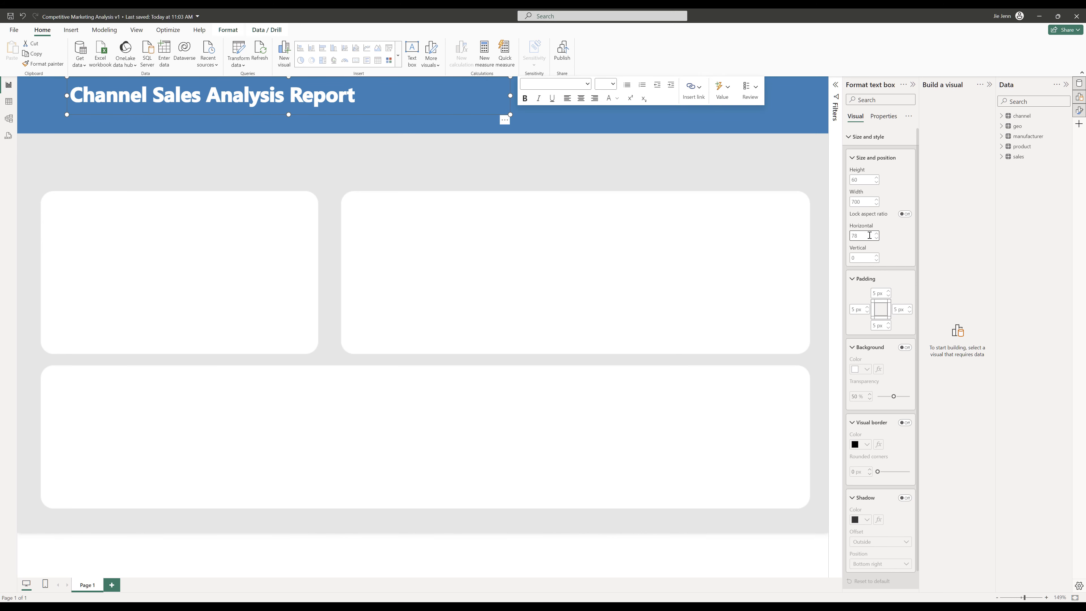
click(869, 259)
key(Return)
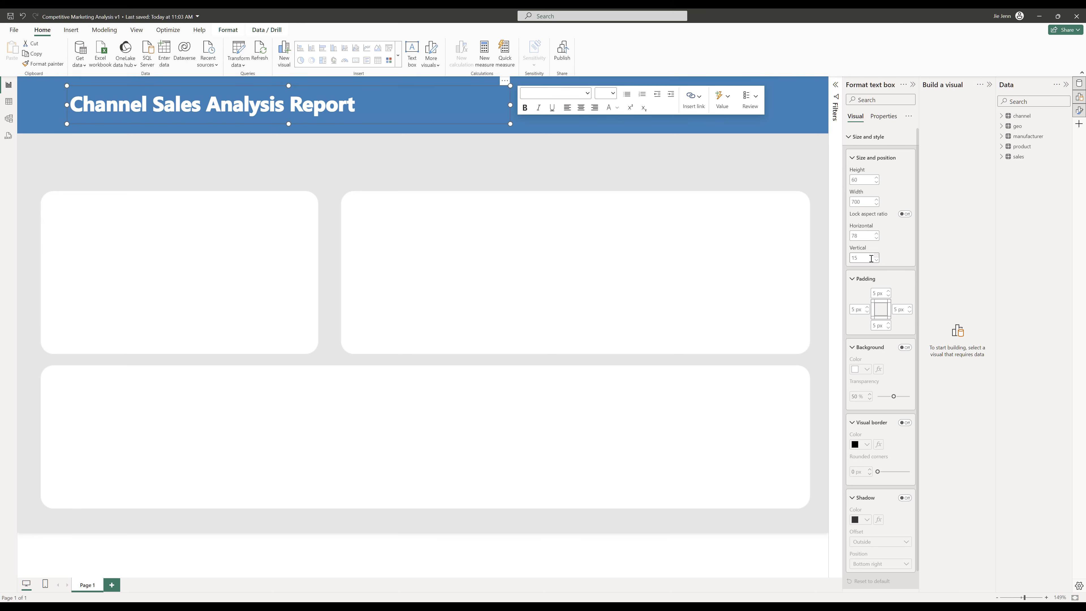
Insert the images PowerBI.png and compressed_Channel Thumbnail v2.png into the report page
click(71, 30)
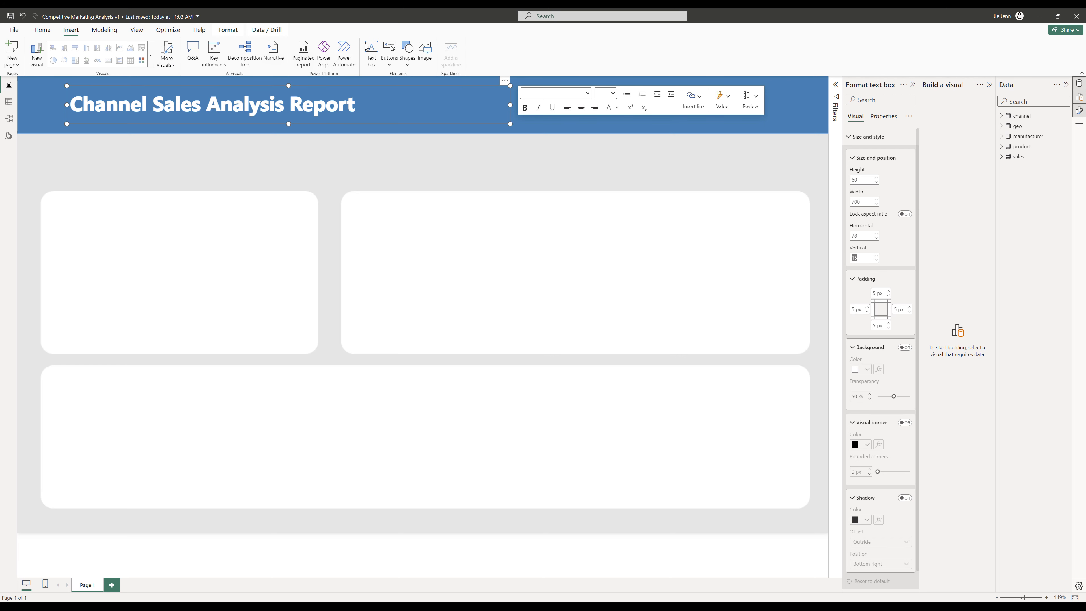
click(425, 51)
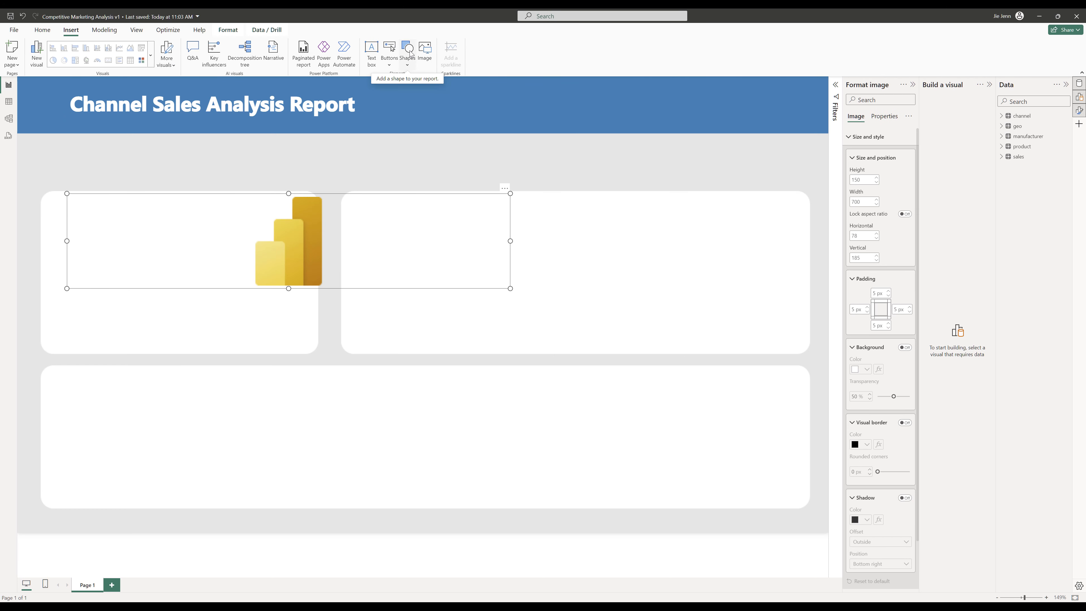
click(423, 52)
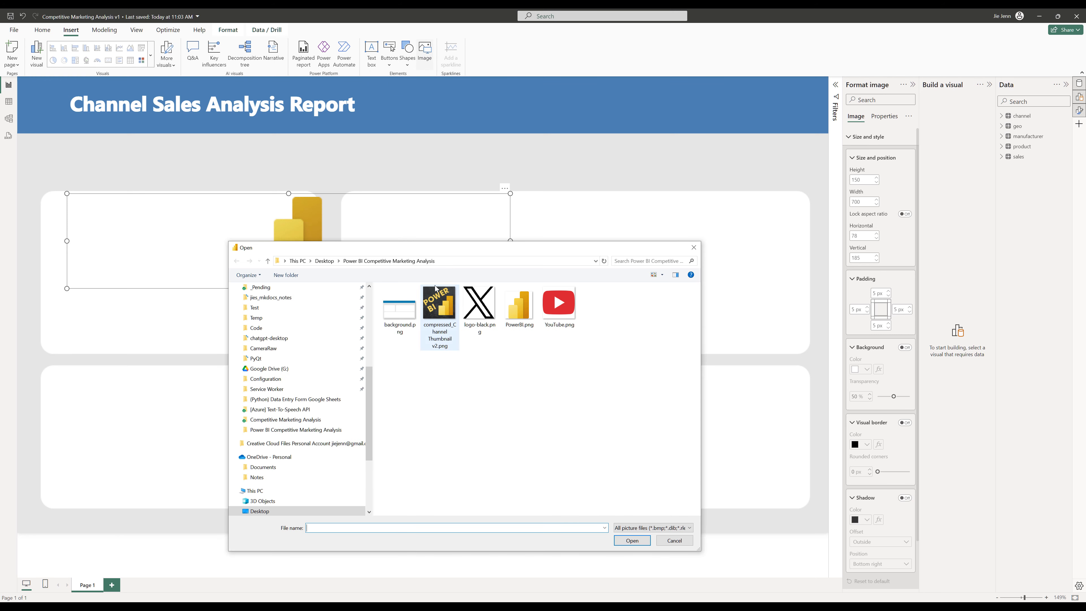
double_click(443, 301)
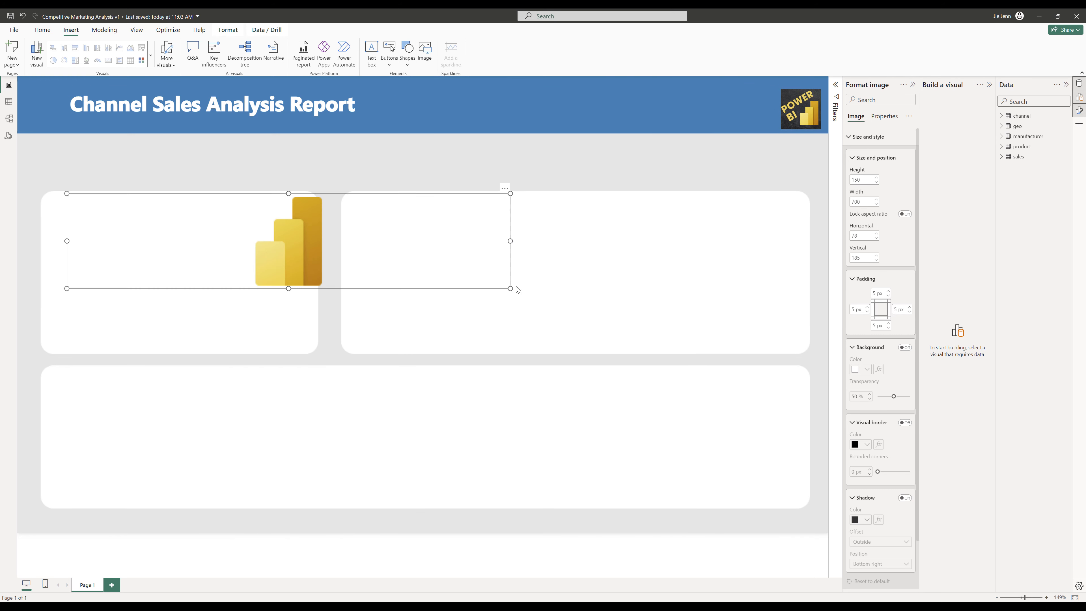
Shrink the yellow Power BI logo and place it in the blue header band just before the title
drag(112, 241, 67, 142)
drag(112, 189, 80, 160)
drag(51, 127, 46, 111)
drag(75, 144, 66, 131)
Fit the channel thumbnail image at the far end of the header band, about 87 wide and 93 high, at horizontal 1192 and vertical 5
click(801, 109)
drag(773, 86, 761, 79)
drag(761, 106, 772, 106)
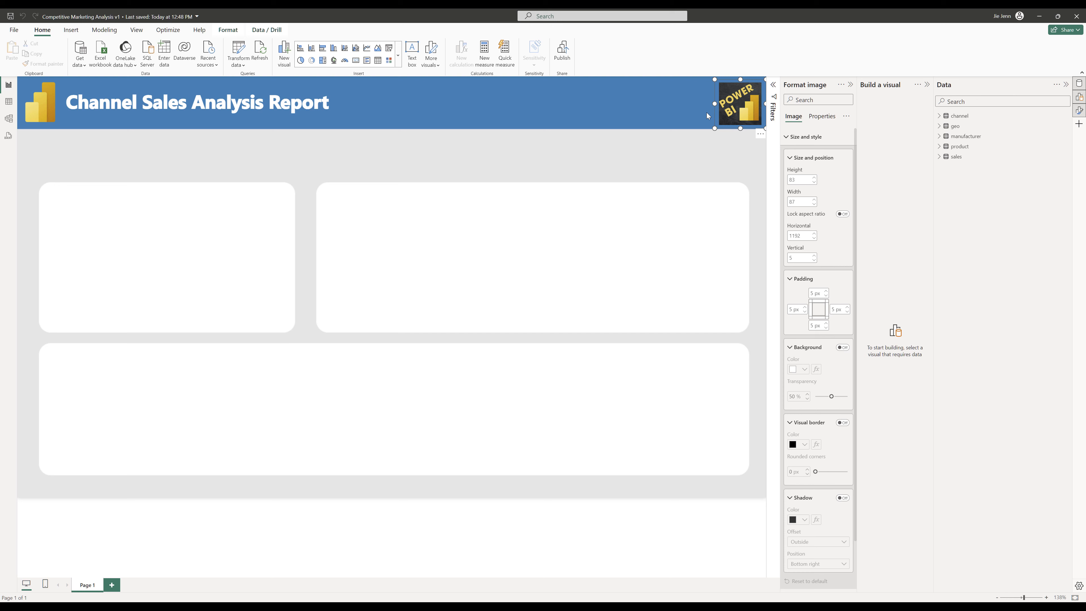
Create a measure in the sales table with the formula Sales Total = SUM(sales[revenue])
click(963, 162)
click(947, 159)
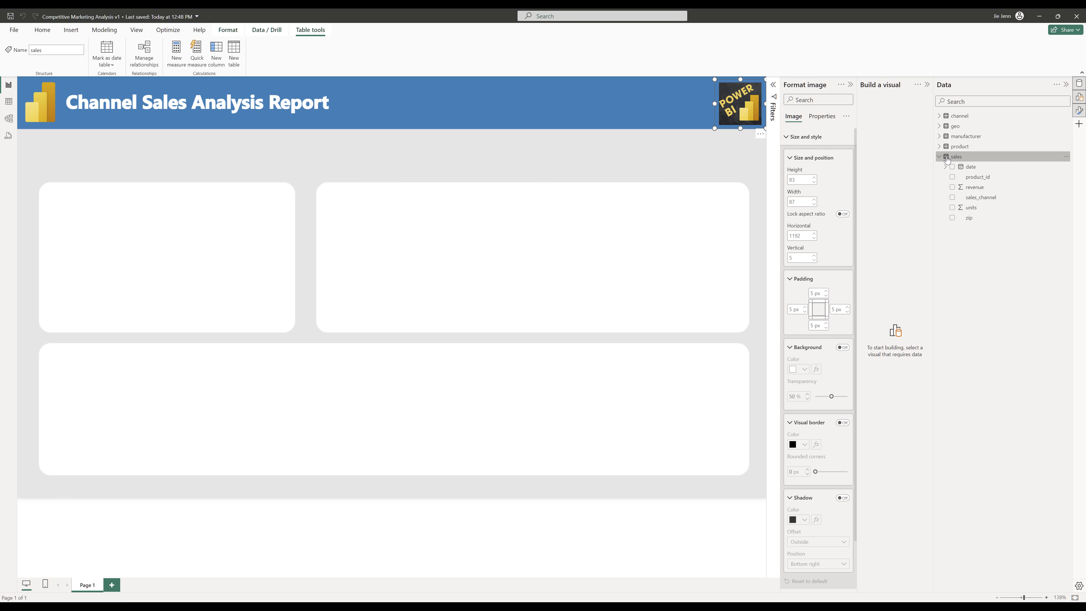
right_click(947, 160)
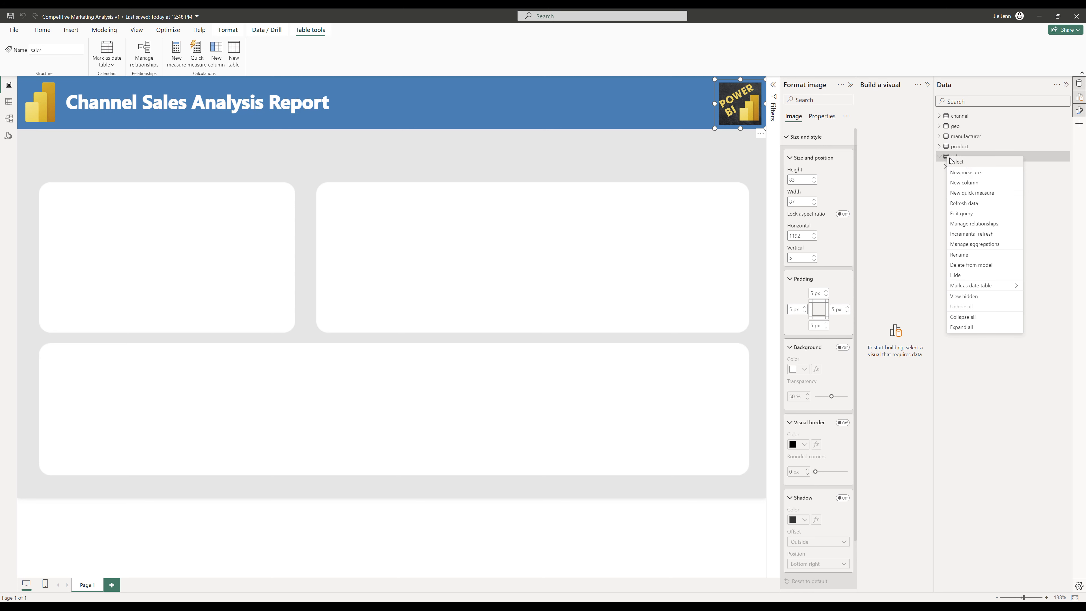
click(972, 175)
click(410, 86)
key(ctrl+a)
text(Sales Total = SUM(sales[revenue]))
key(Return)
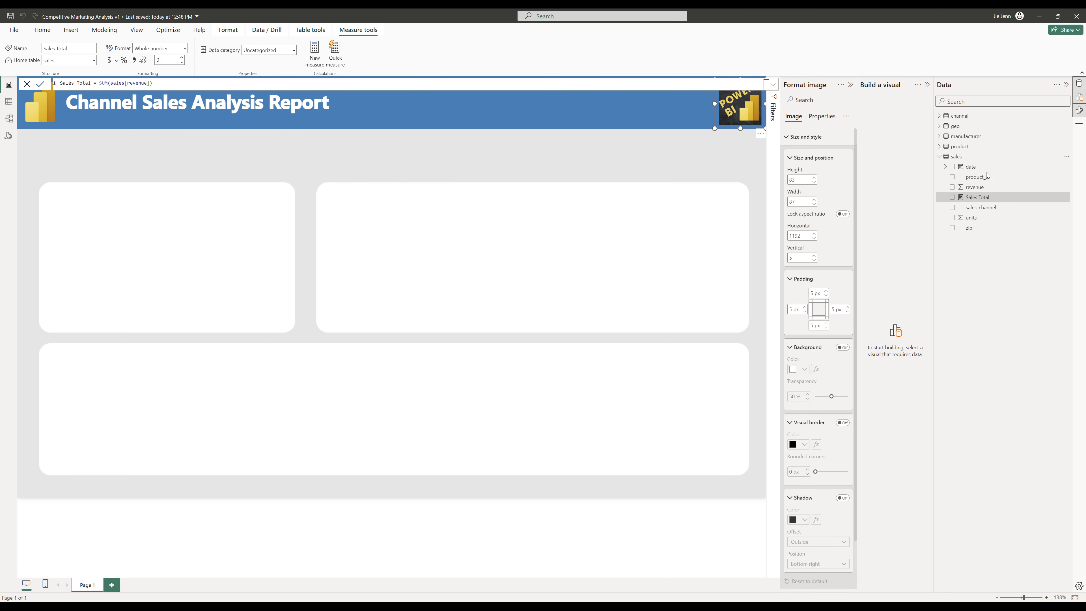
Add the sales table measure Sales Total (Store) = CALCULATE(SUM(sales[revenue]), sales[sales_channel]=1)
click(315, 53)
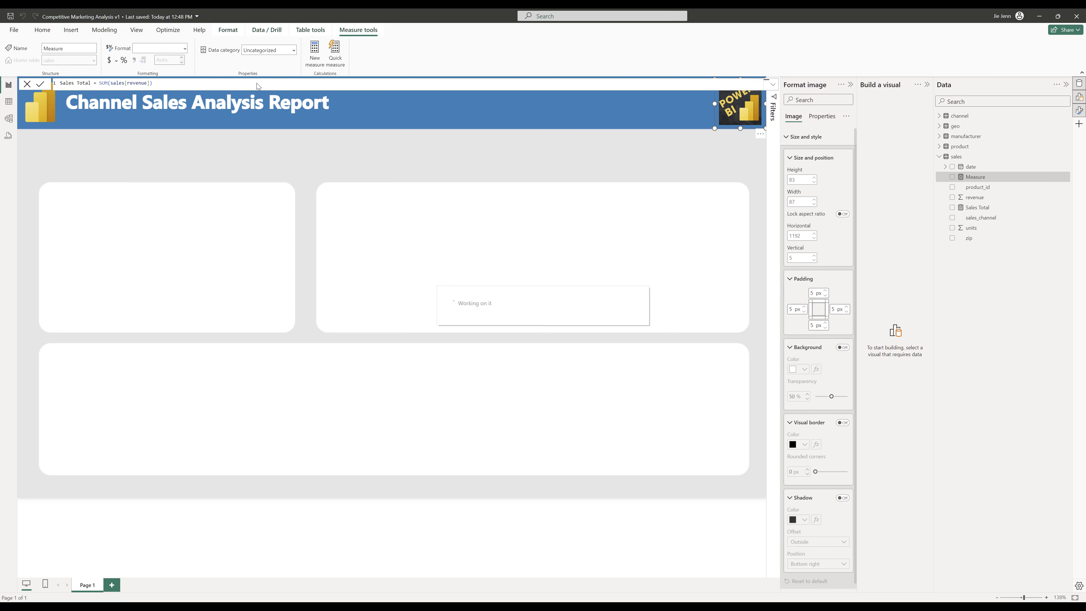
text(Sales Total (Store) = CALCULATE(SUM(sales[revenue]), sales[sales_channel]=1))
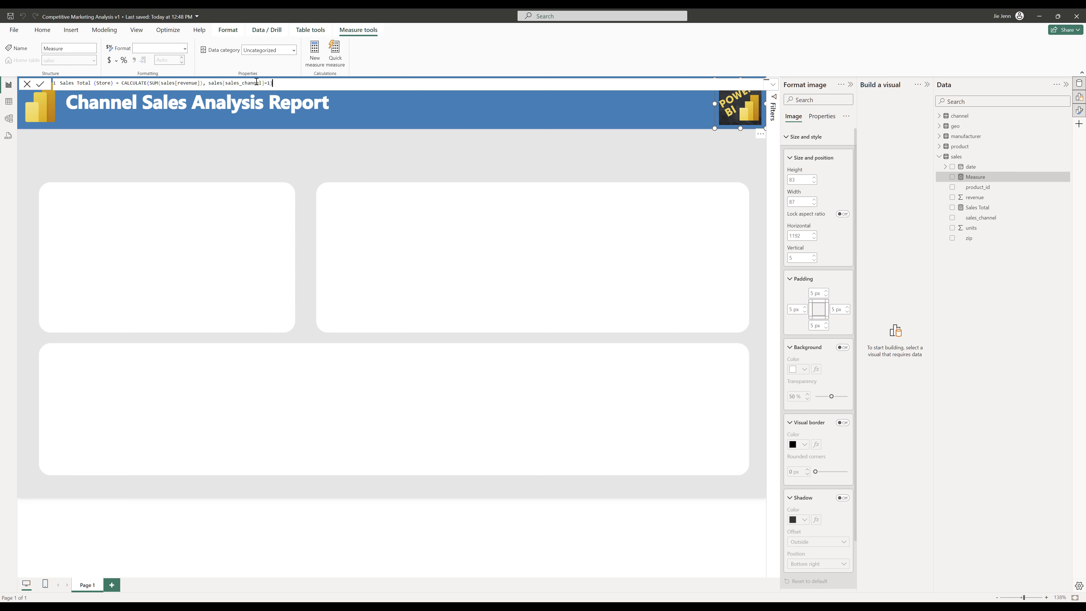
key(Return)
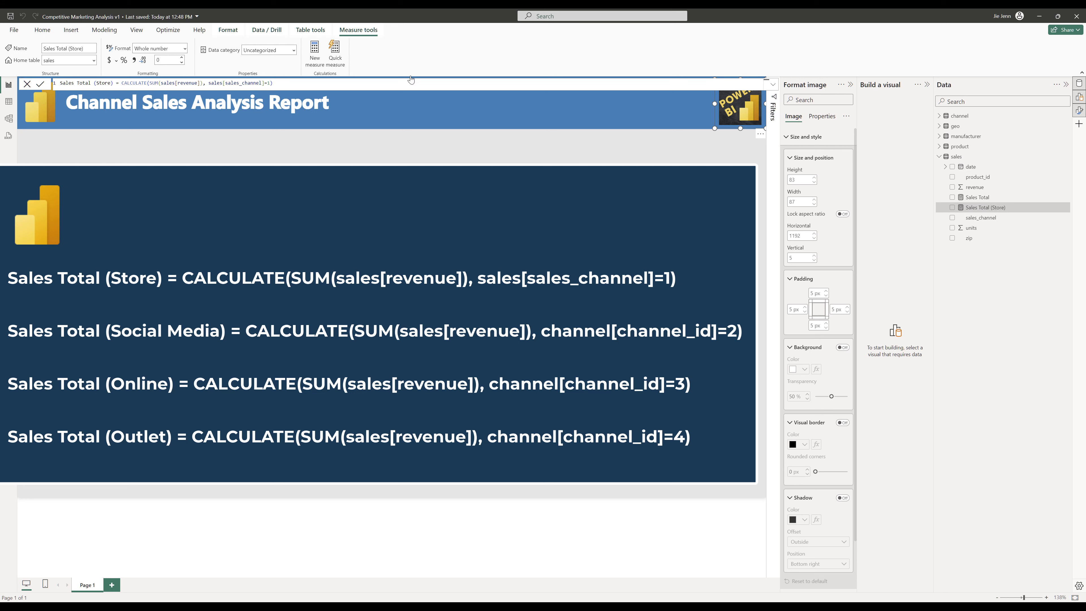
Add the sales table measure Sales Total (Outlet) = CALCULATE(SUM(sales[revenue]), channel[channel_id]=4)
click(315, 53)
text(Sales Total (Outlet) = CALCULATE(SUM(sales[revenue]), channel[channel_id]=4))
key(Return)
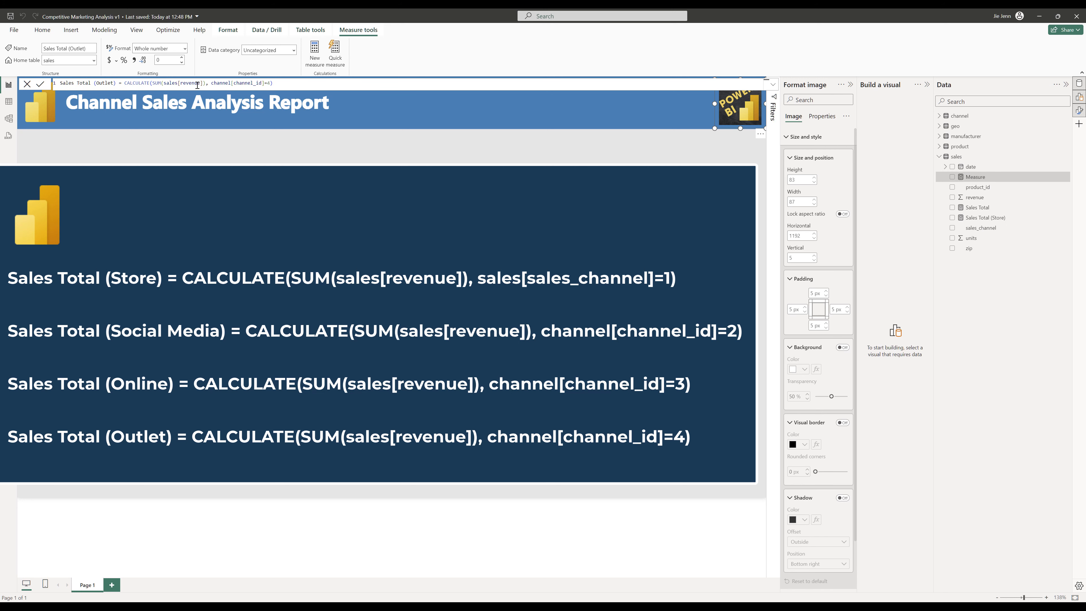
Add the sales table measure Sales Total (Social Media) = CALCULATE(SUM(sales[revenue]), channel[channel_id]=2)
click(957, 157)
right_click(958, 157)
click(973, 163)
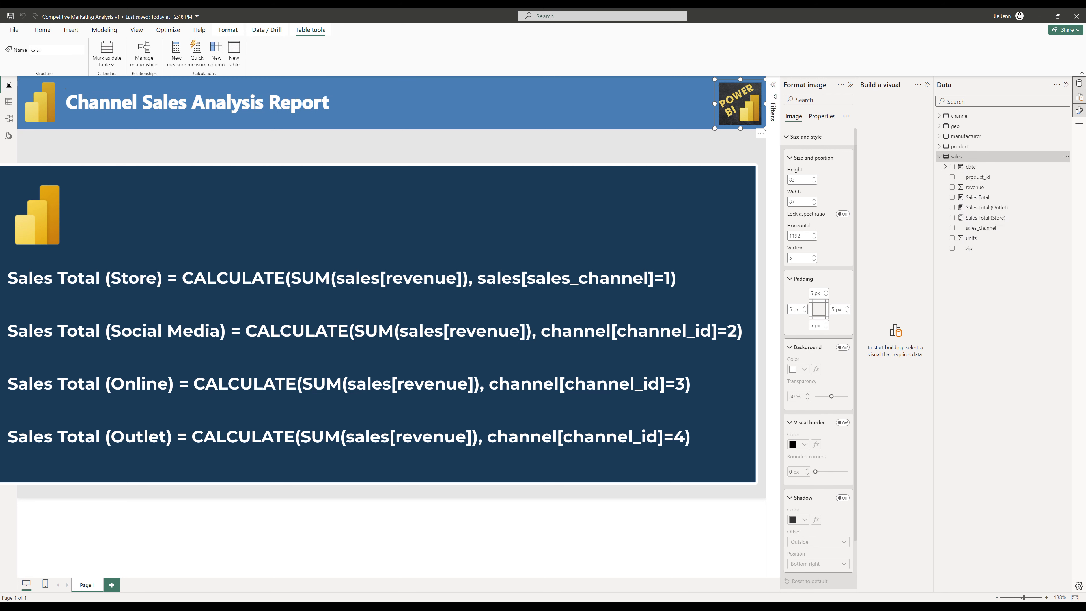
text(Sales Total (Social Media) = CALCULATE(SUM(sales[revenue]), channel[channel_id]=2))
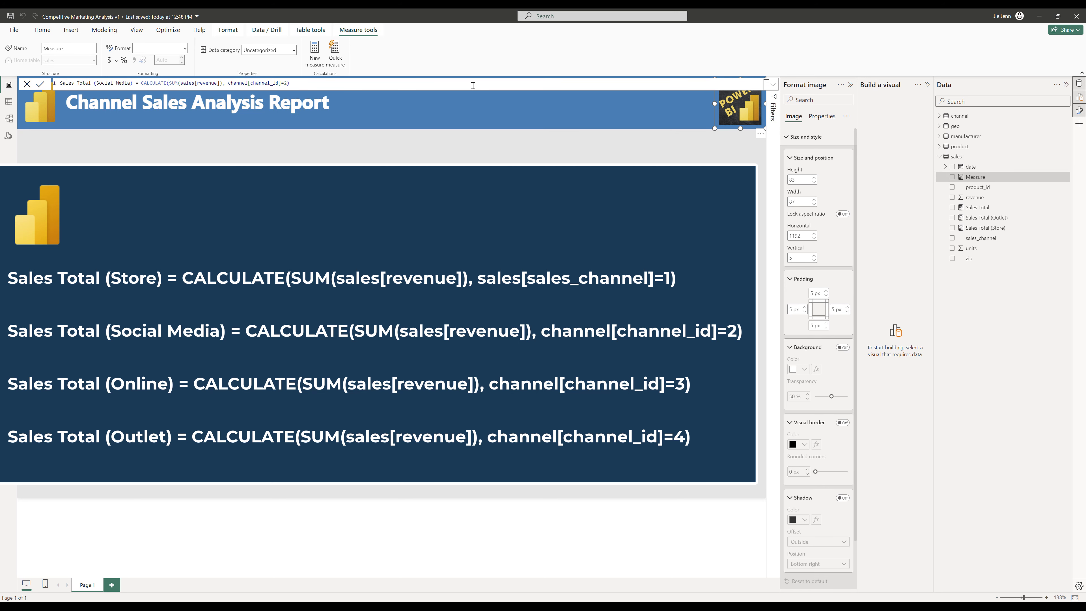
key(Return)
Add the sales table measure Sales Total (Online) = CALCULATE(SUM(sales[revenue]), channel[channel_id]=3)
right_click(957, 157)
click(974, 173)
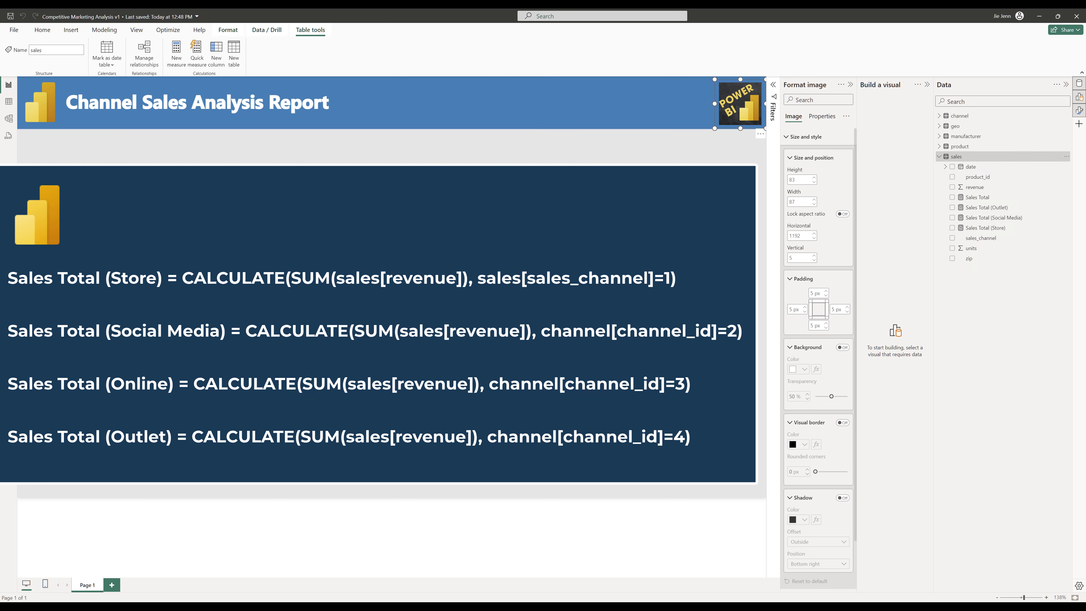
text(Sales Total (Online) = CALCULATE(SUM(sales[revenue]), channel[channel_id]=3))
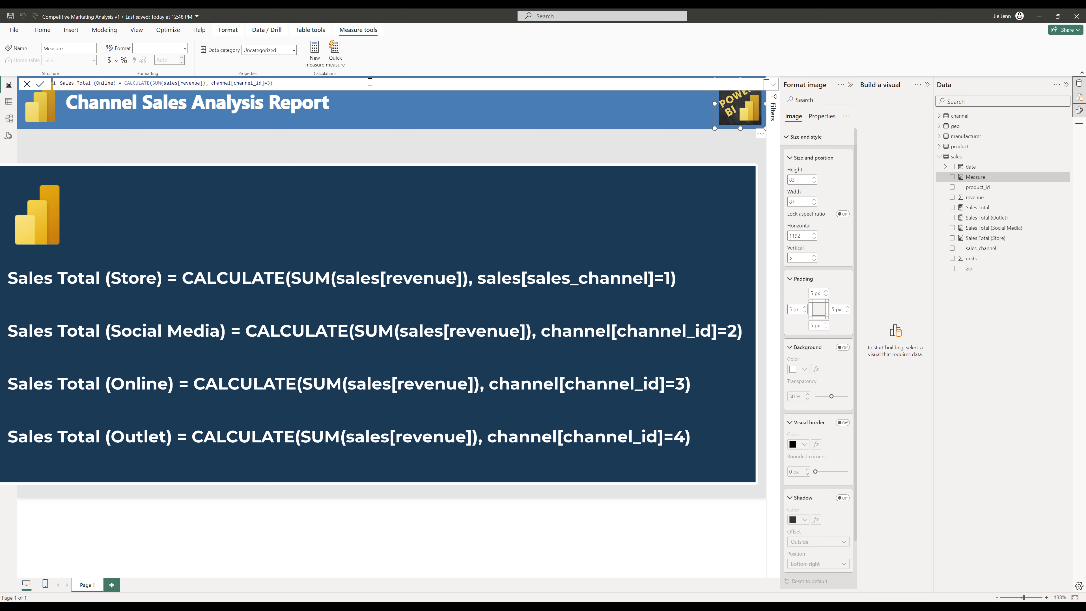
key(Return)
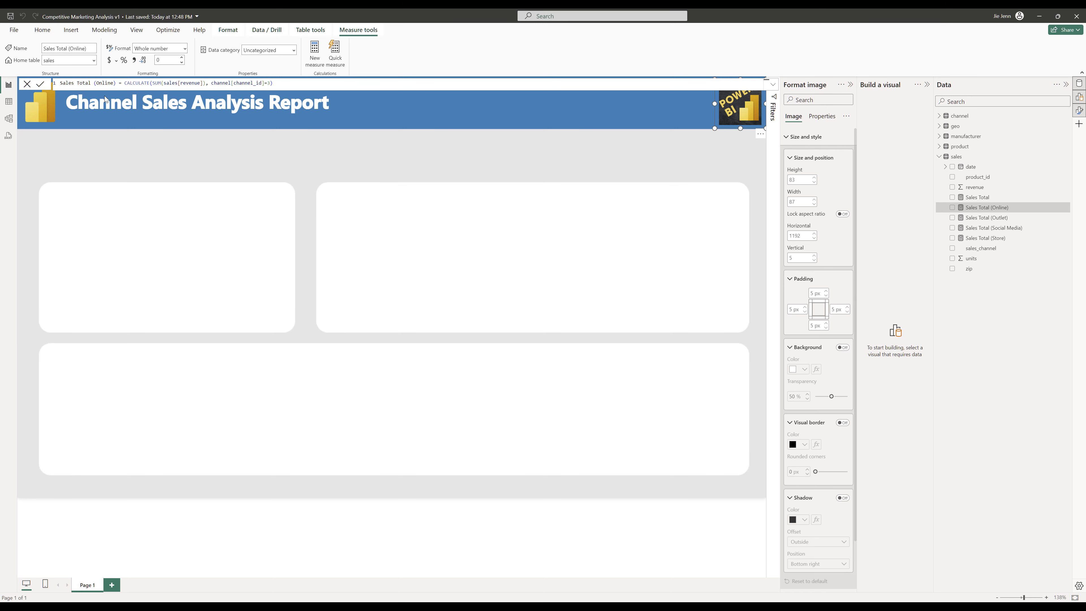
Insert a card visual on the page and fill it with the Sales Total measure
click(71, 30)
click(196, 158)
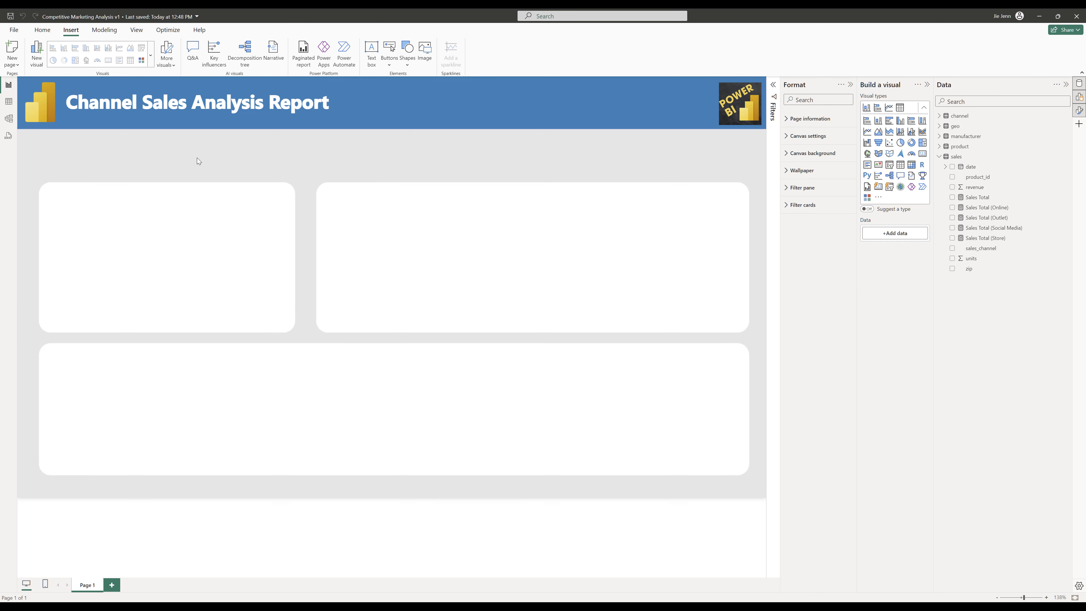
click(152, 65)
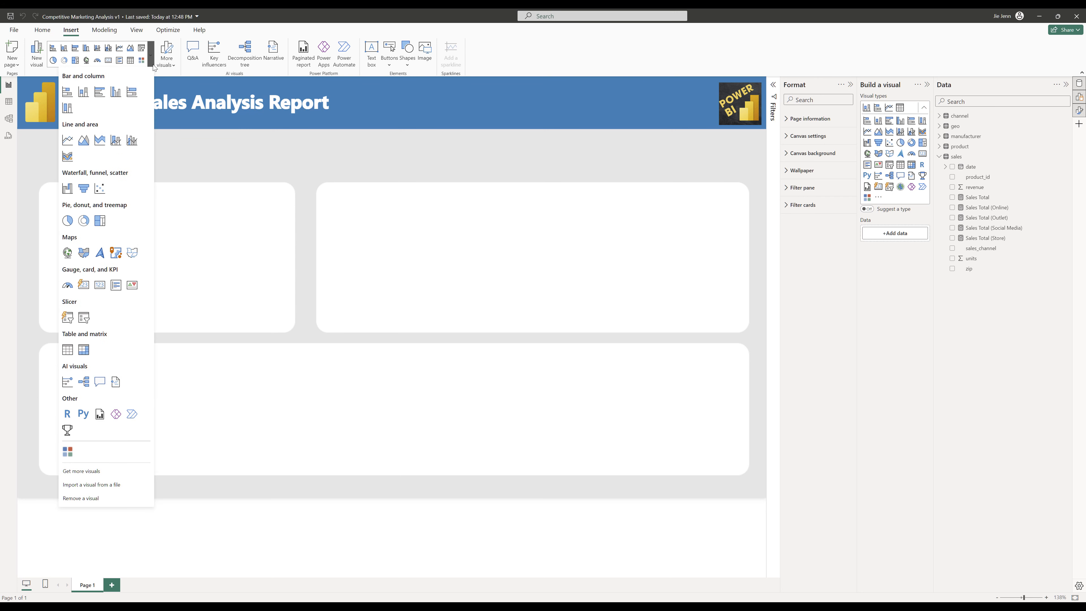
click(100, 285)
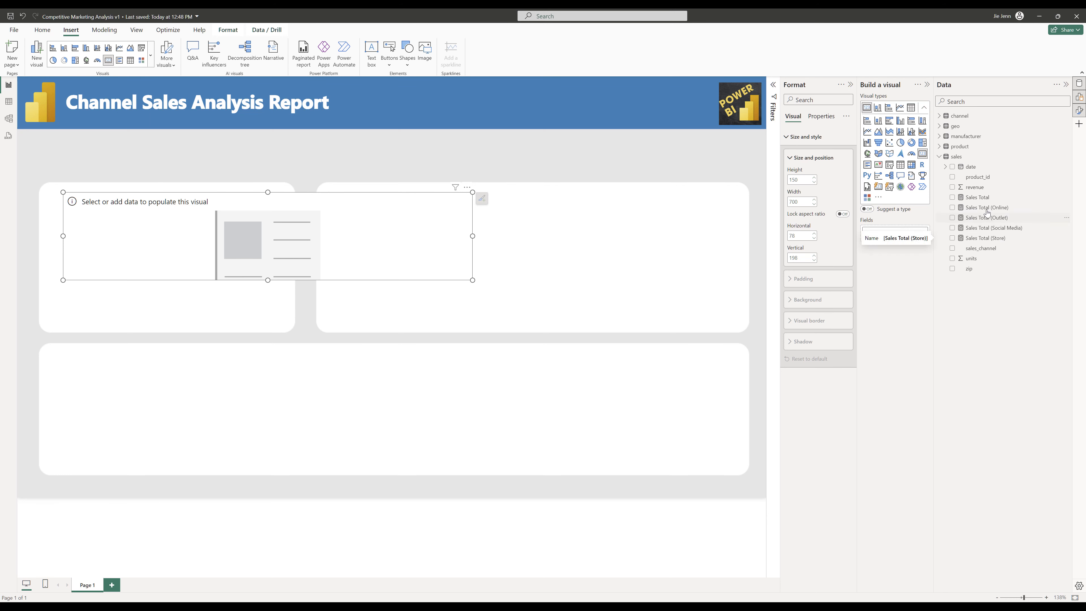
drag(962, 198, 398, 236)
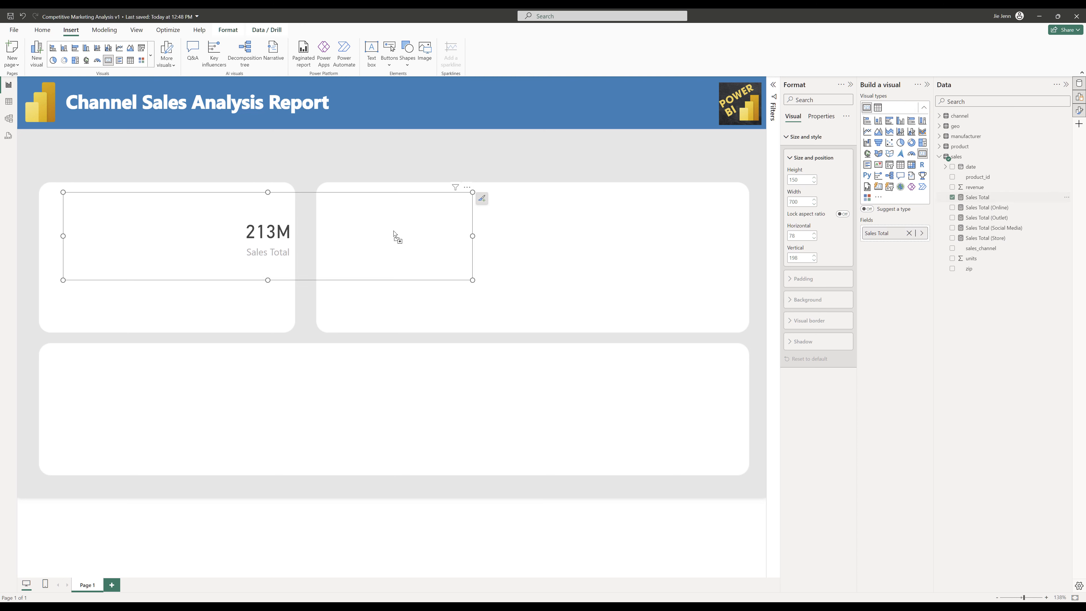
Format the Sales Total measure as Currency with 1 decimal place
click(228, 30)
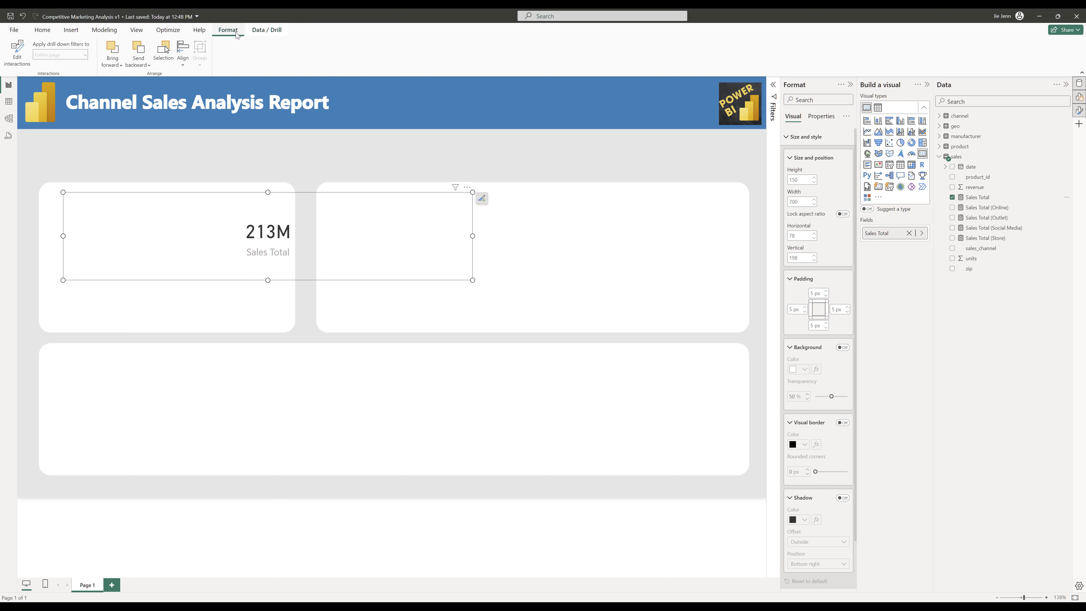
click(266, 33)
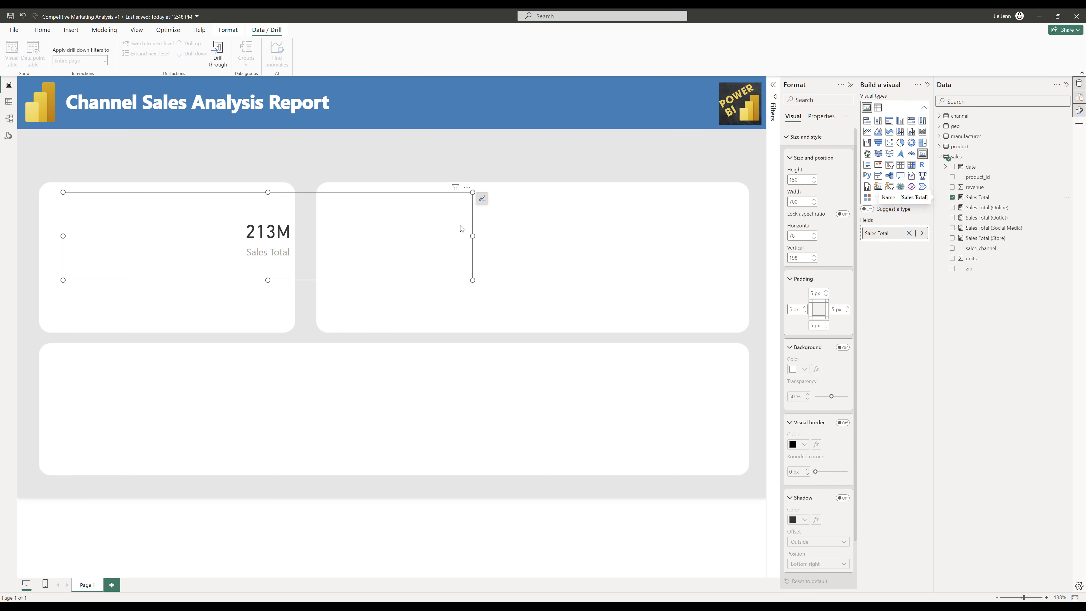
click(982, 200)
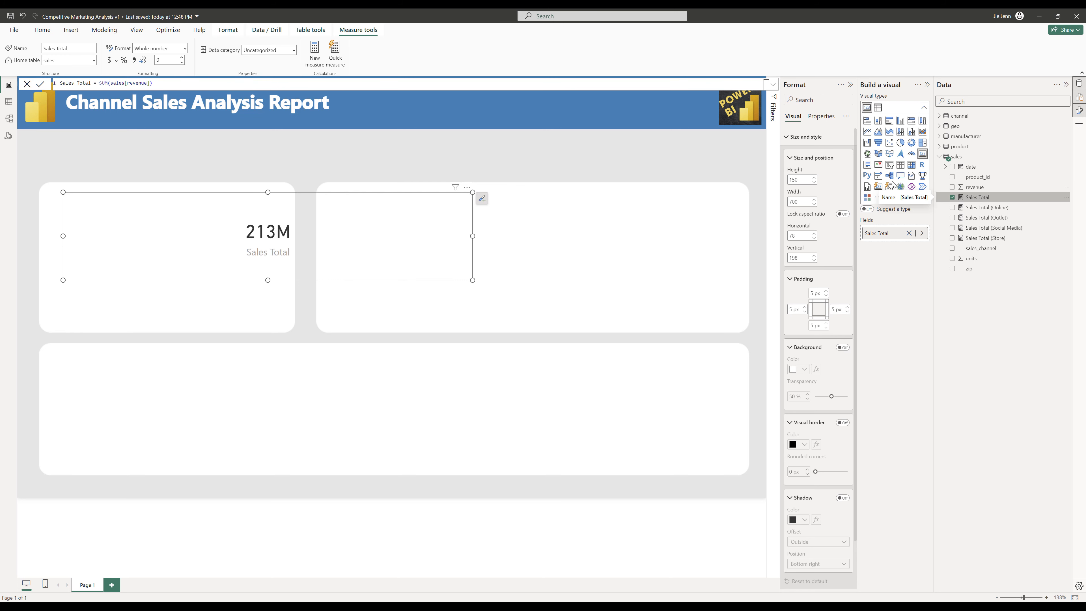
click(186, 51)
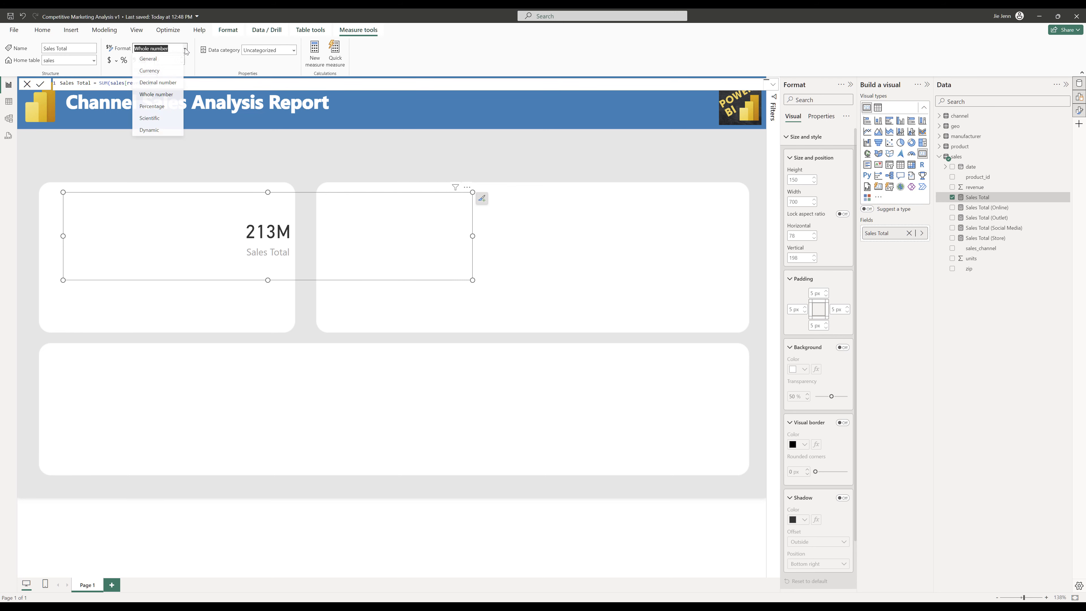
click(173, 73)
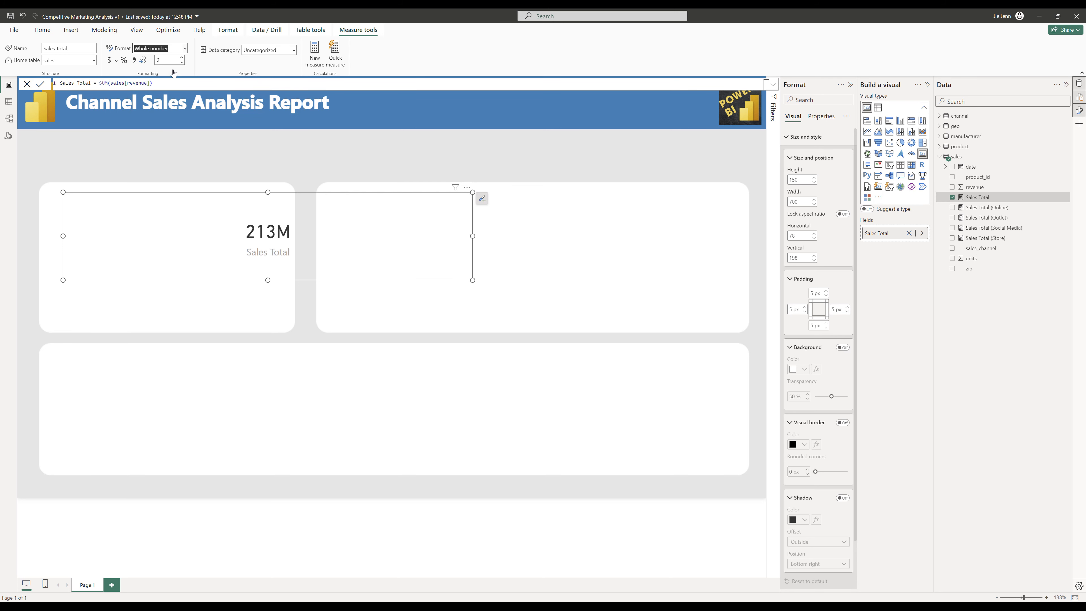
click(182, 58)
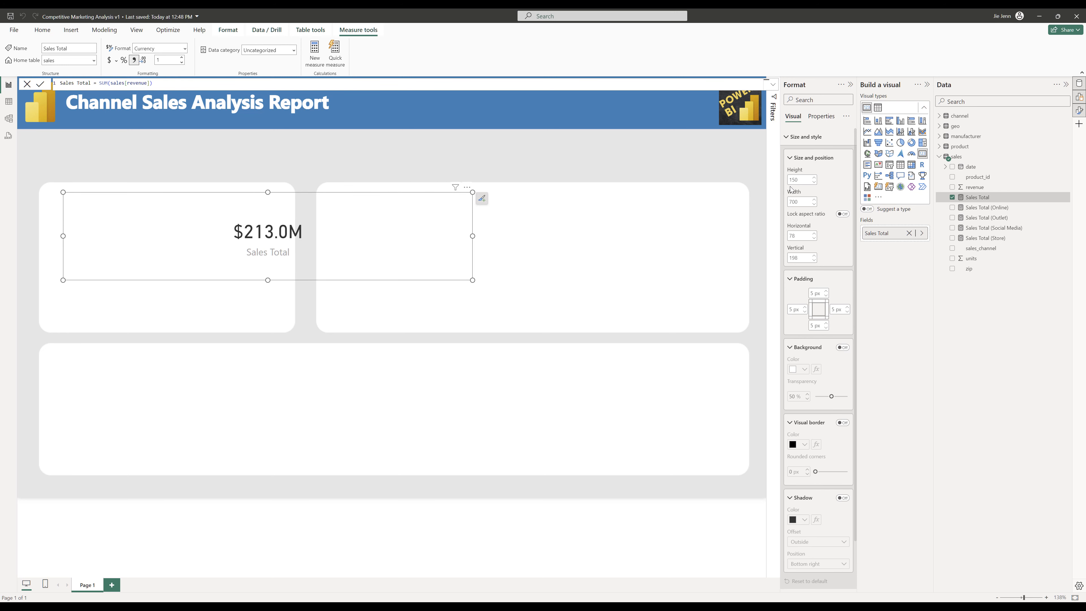
Size the card to height 70 and width 230, and position it at horizontal 50, vertical 100
click(803, 182)
text(70)
key(Tab)
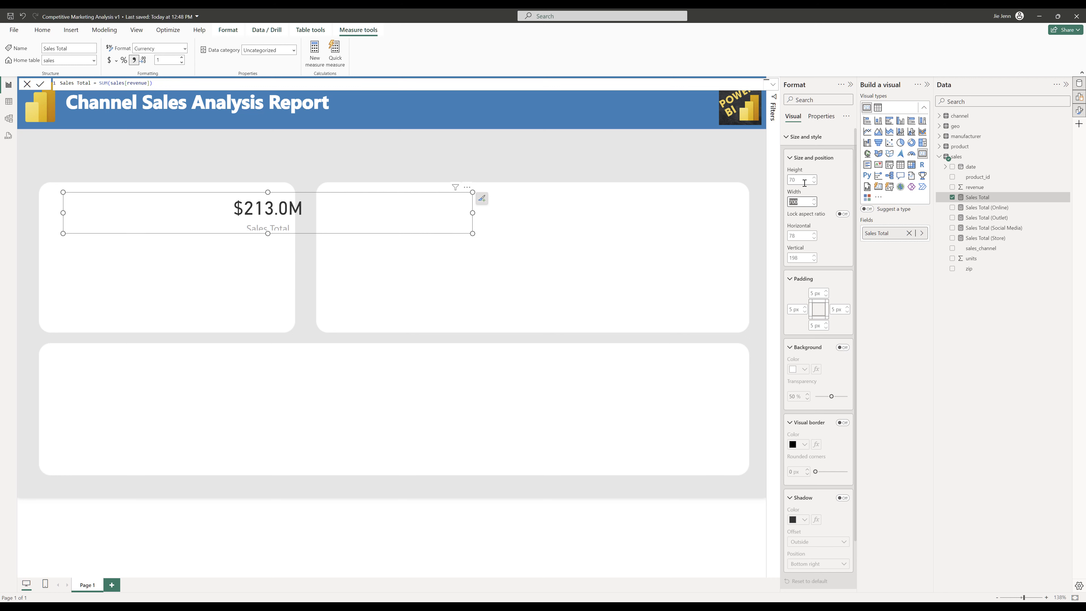
key(Tab)
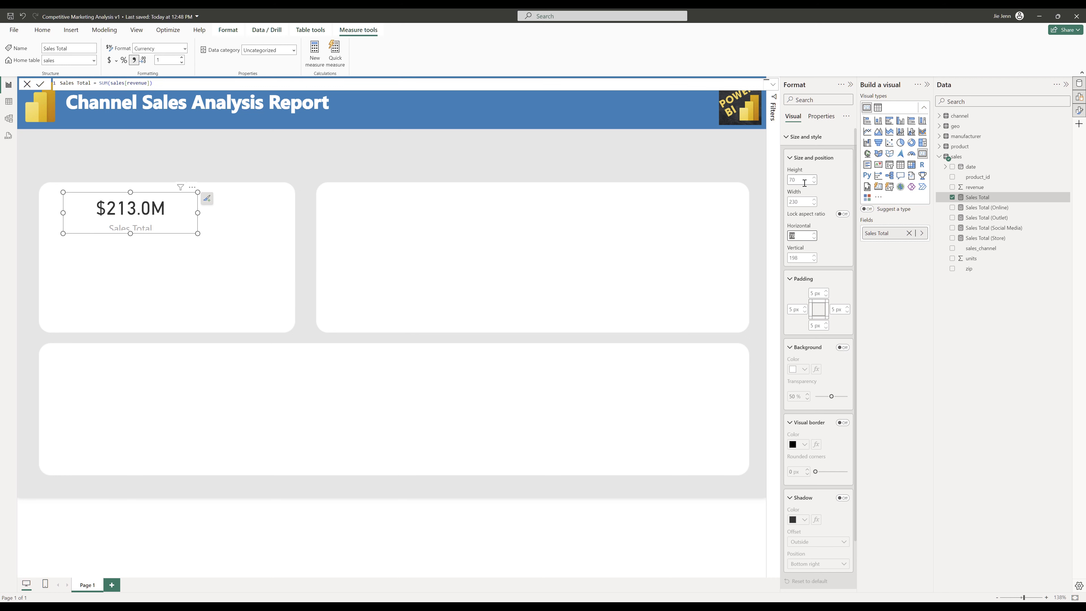
key(Tab)
text(1)
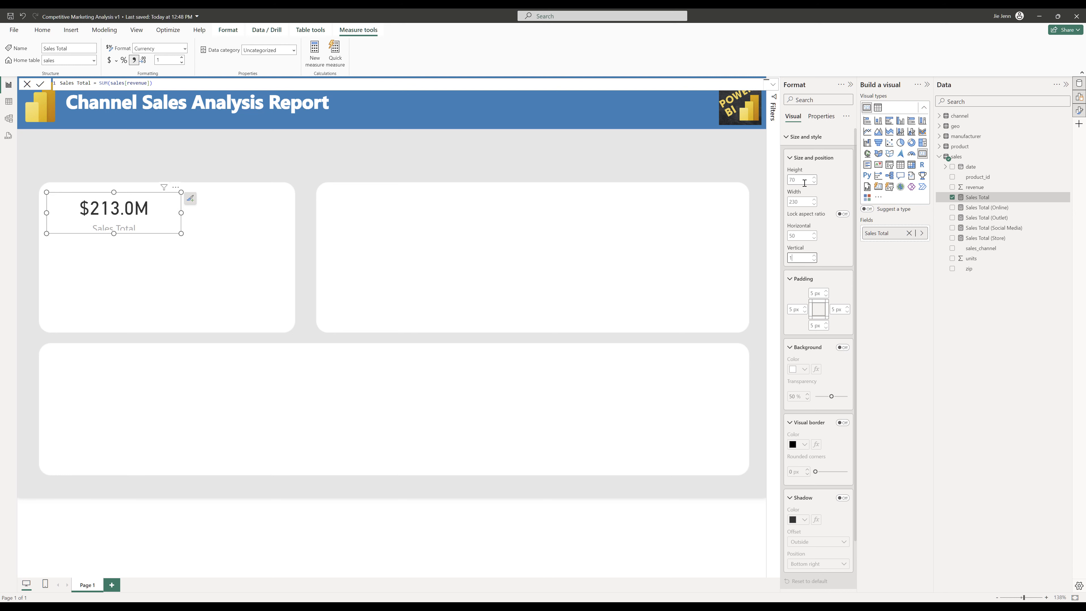
text(00)
key(Return)
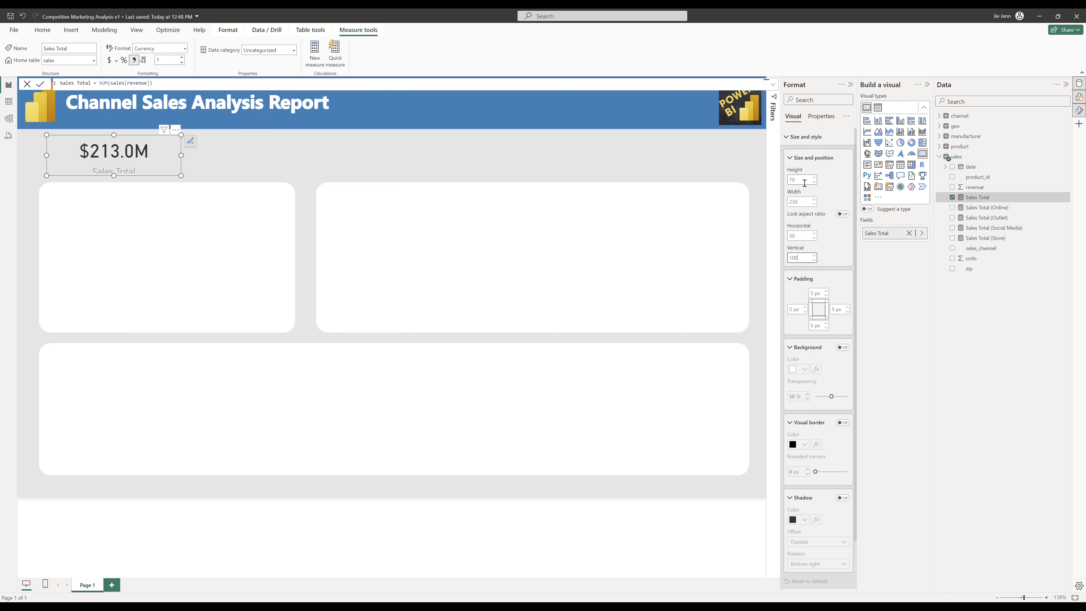
Set the card's top padding to 0 px and give it a white background with 0% transparency
click(815, 293)
text(0)
click(843, 347)
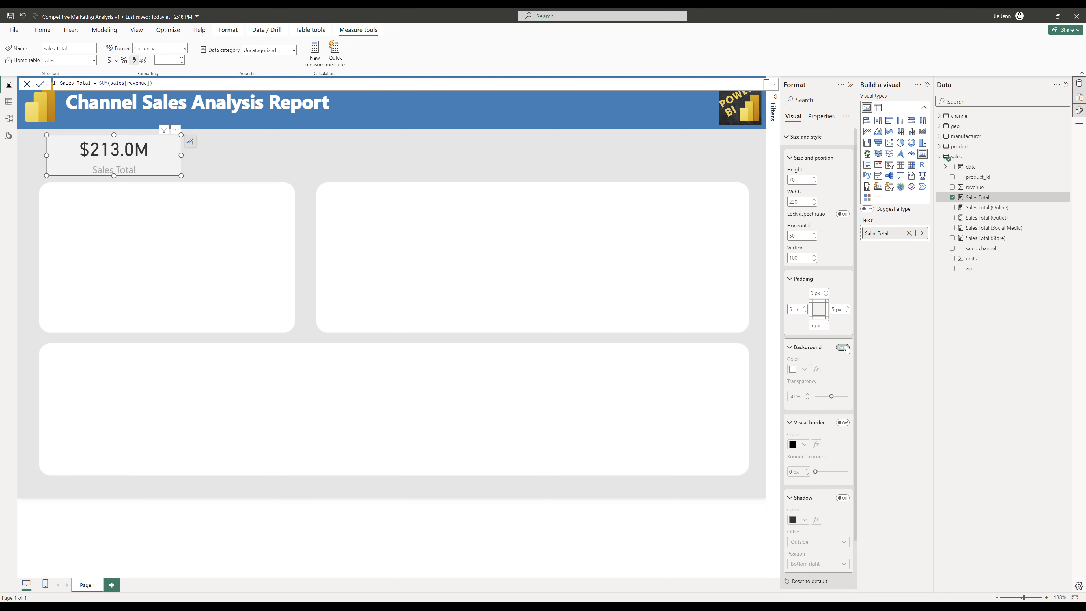
click(804, 369)
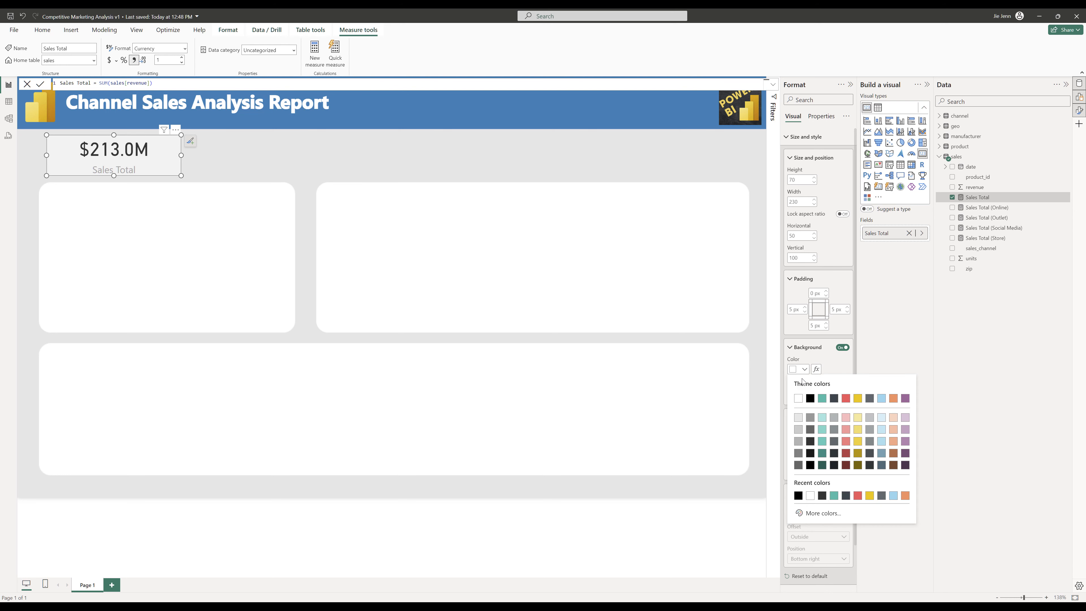
click(798, 399)
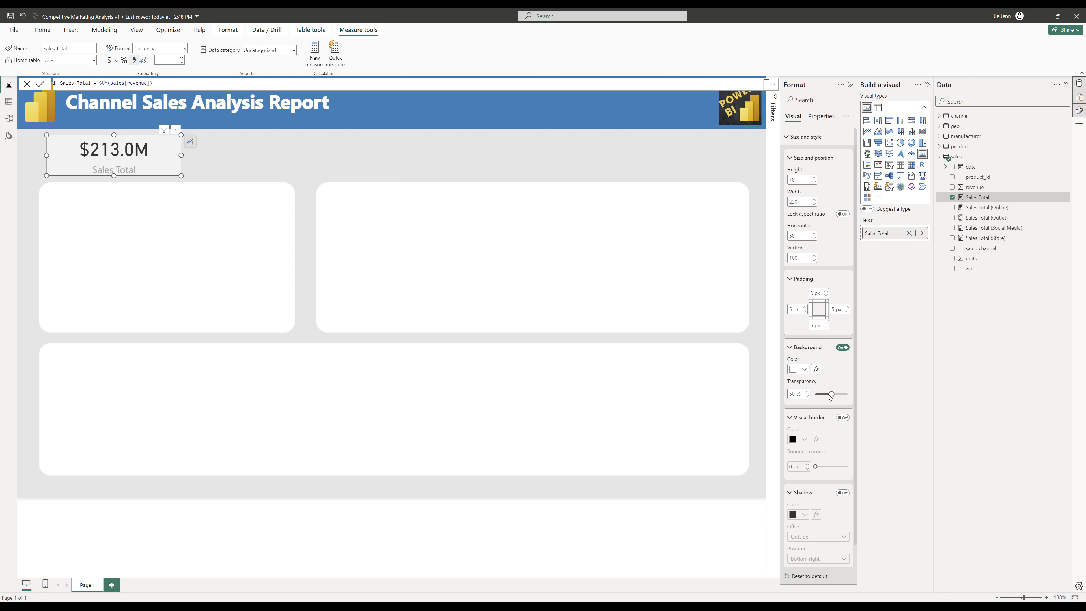
drag(830, 393, 801, 395)
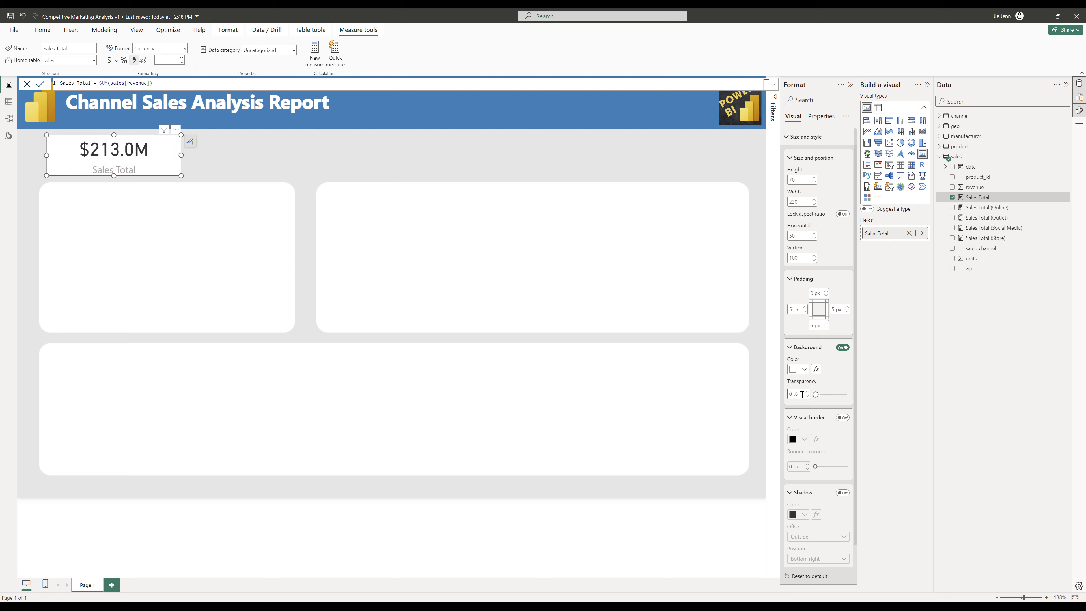
Turn on the card's title and set its text to "Total Sales"
scroll(808, 394, down, 2)
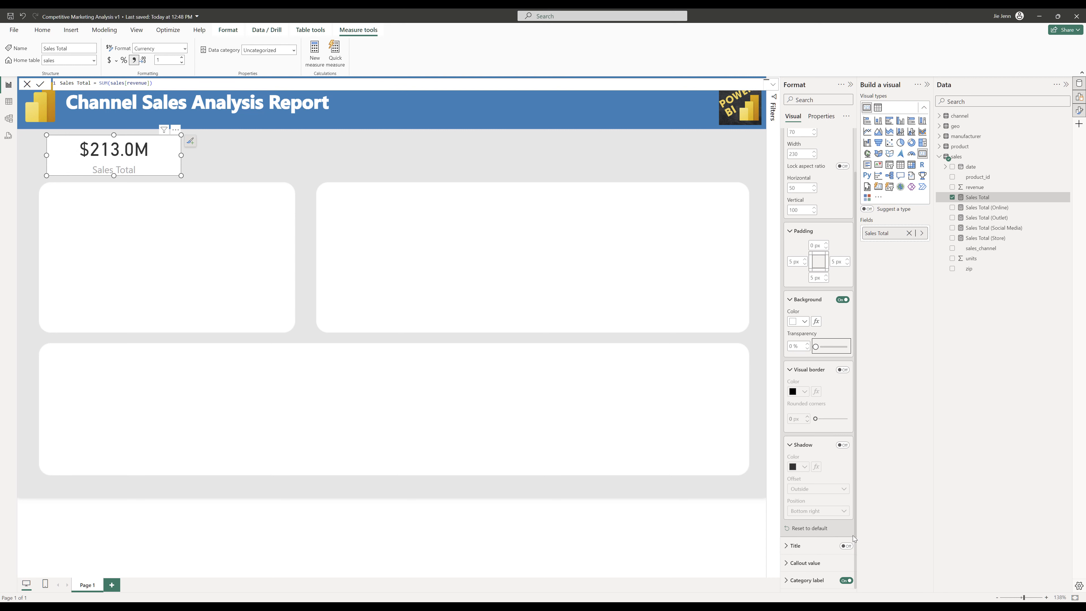
click(847, 545)
click(818, 544)
scroll(818, 540, down, 5)
click(811, 174)
text(Total Sales)
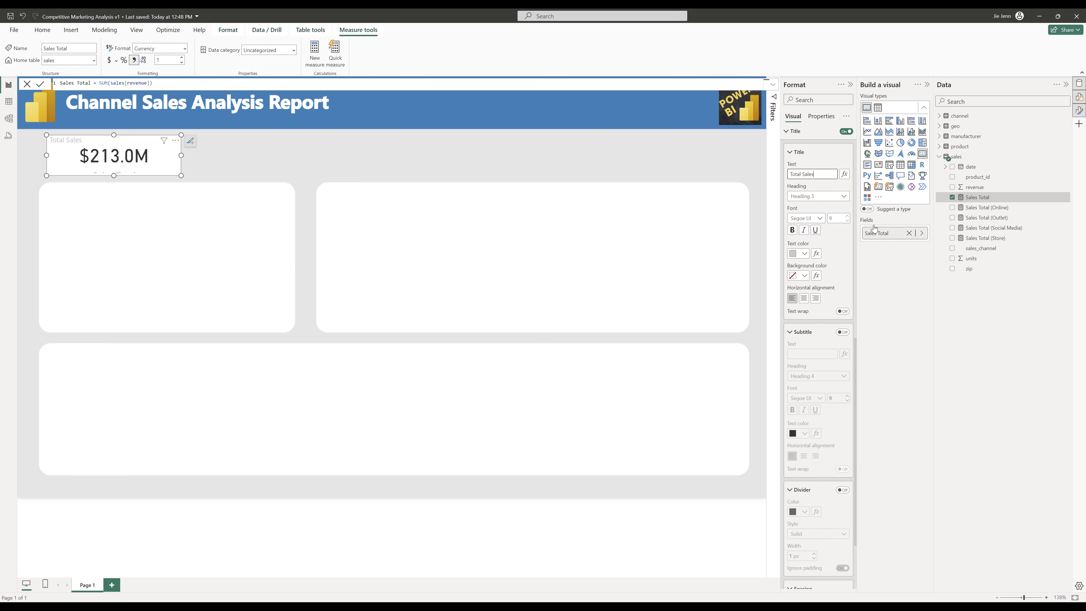
Style the card title in Segoe UI Bold, size 11, with black text
click(820, 218)
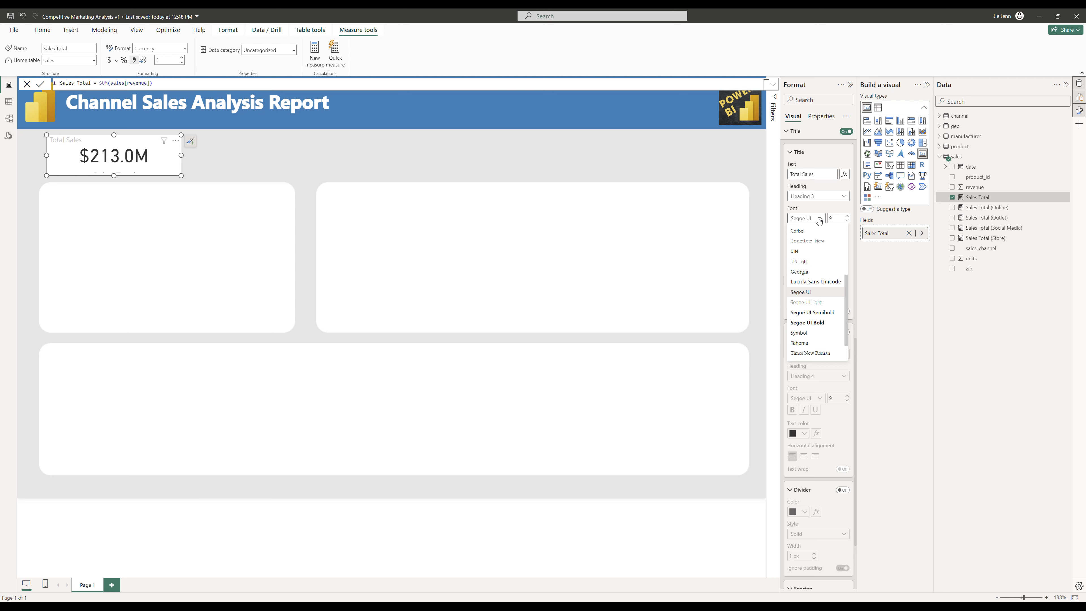
click(823, 324)
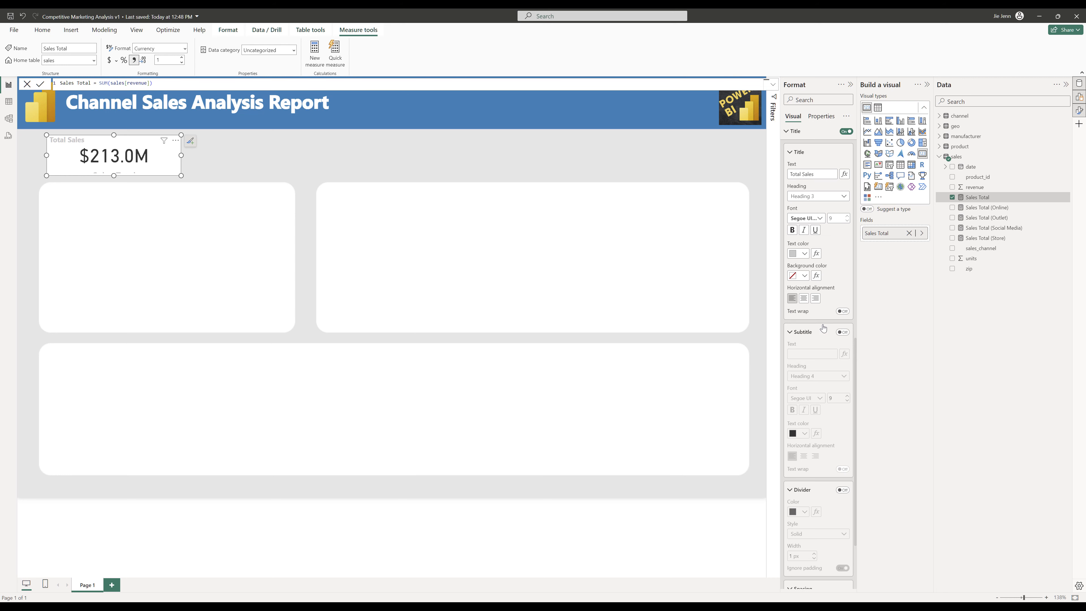
click(841, 219)
click(804, 254)
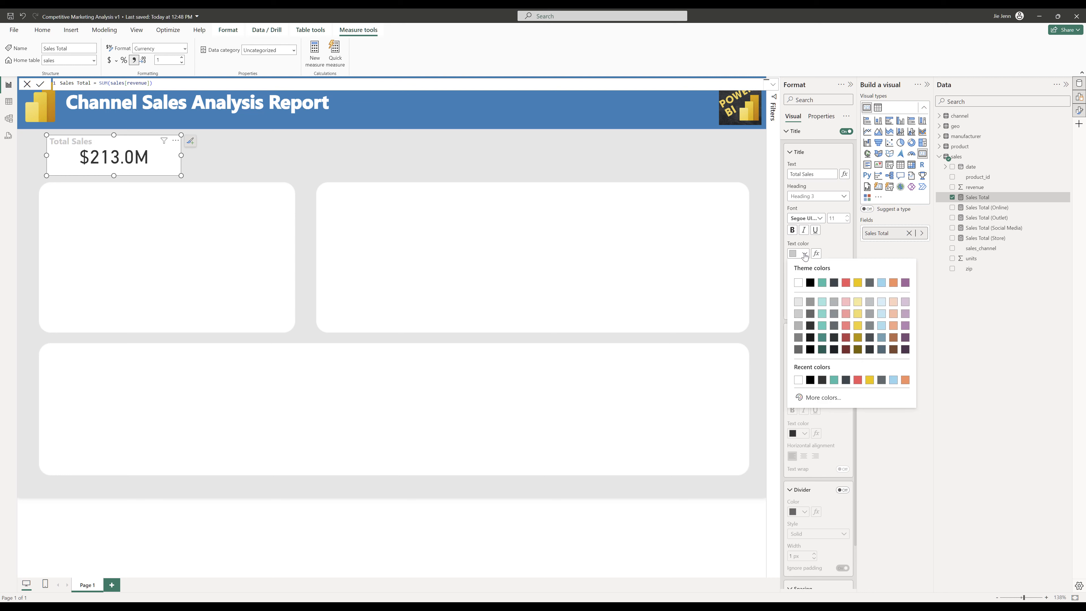
click(810, 285)
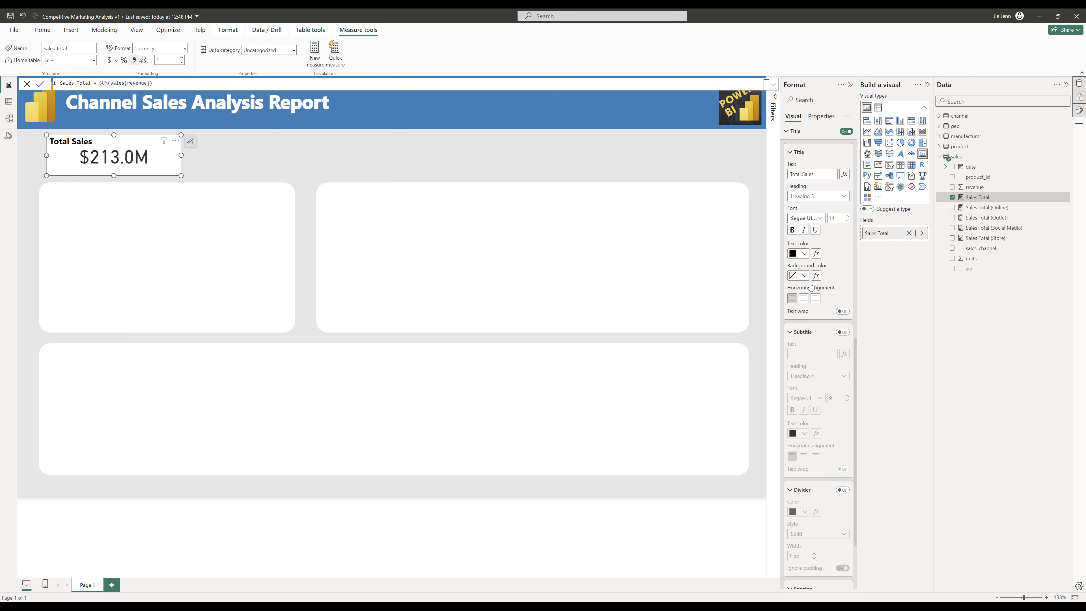
Set the callout value's font to Segoe UI Bold, size 21, and turn off the category label
scroll(824, 370, down, 3)
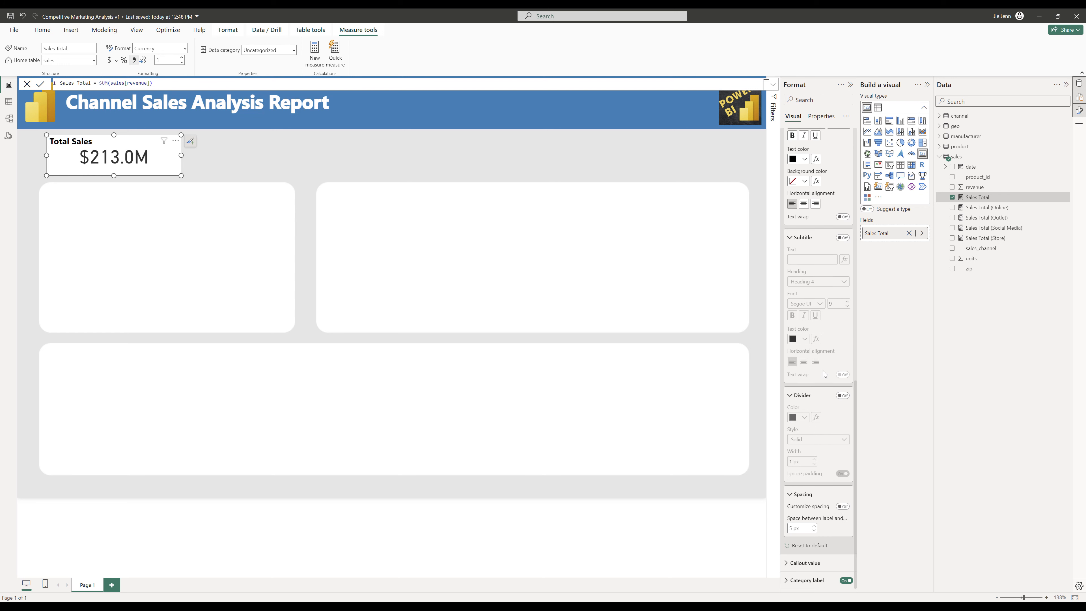
click(805, 563)
scroll(824, 552, down, 5)
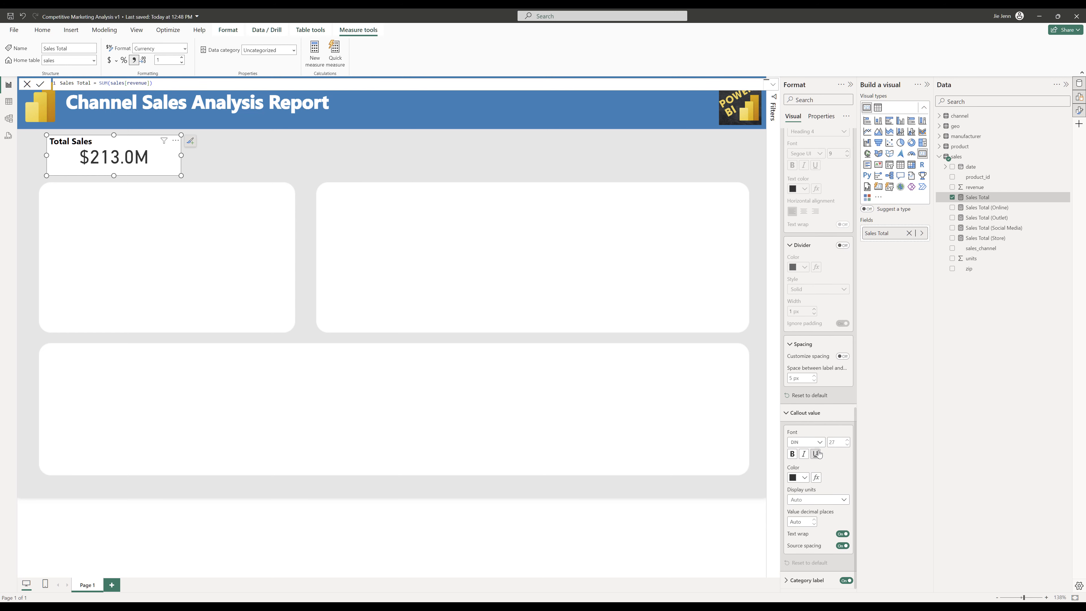
click(801, 442)
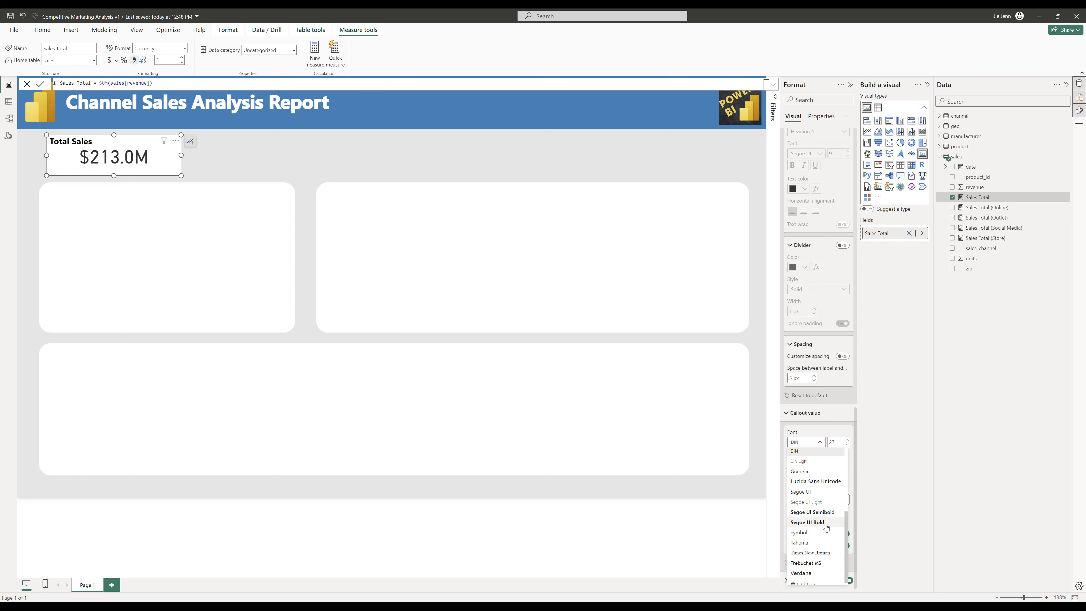
click(822, 532)
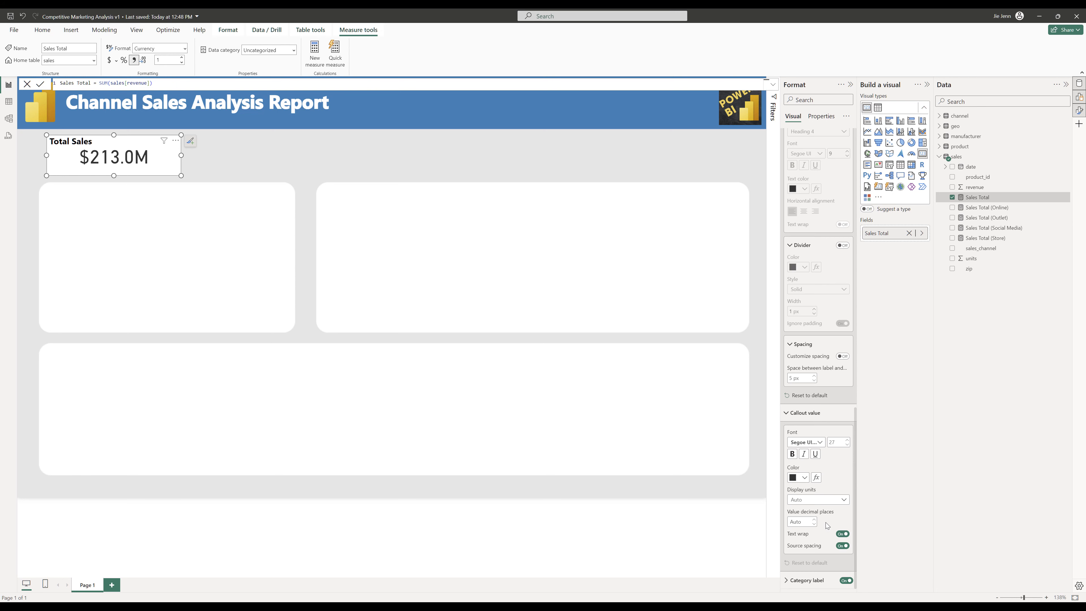
click(837, 441)
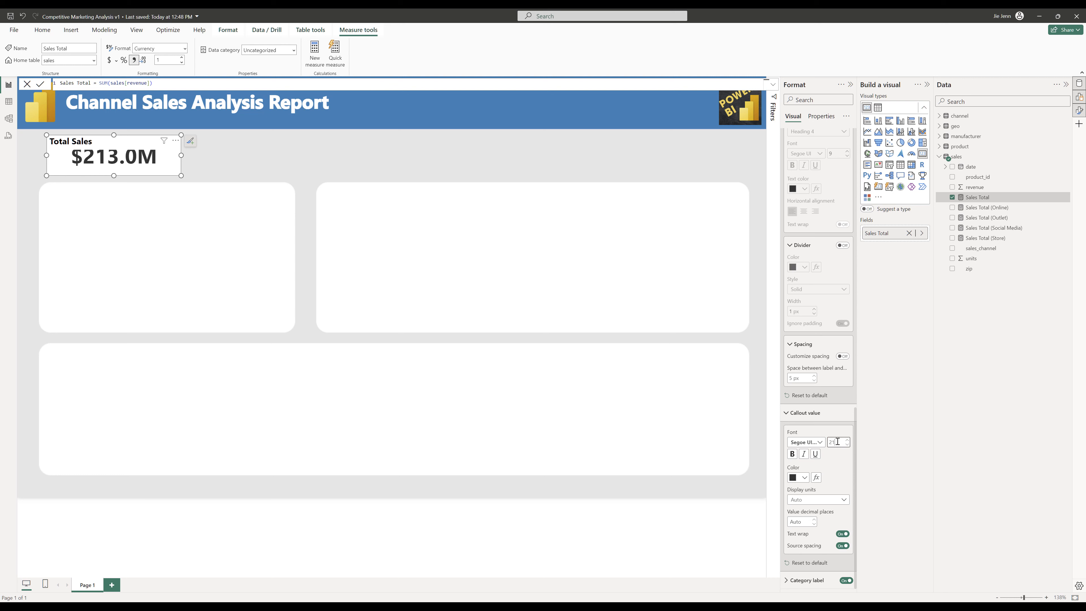
text(21)
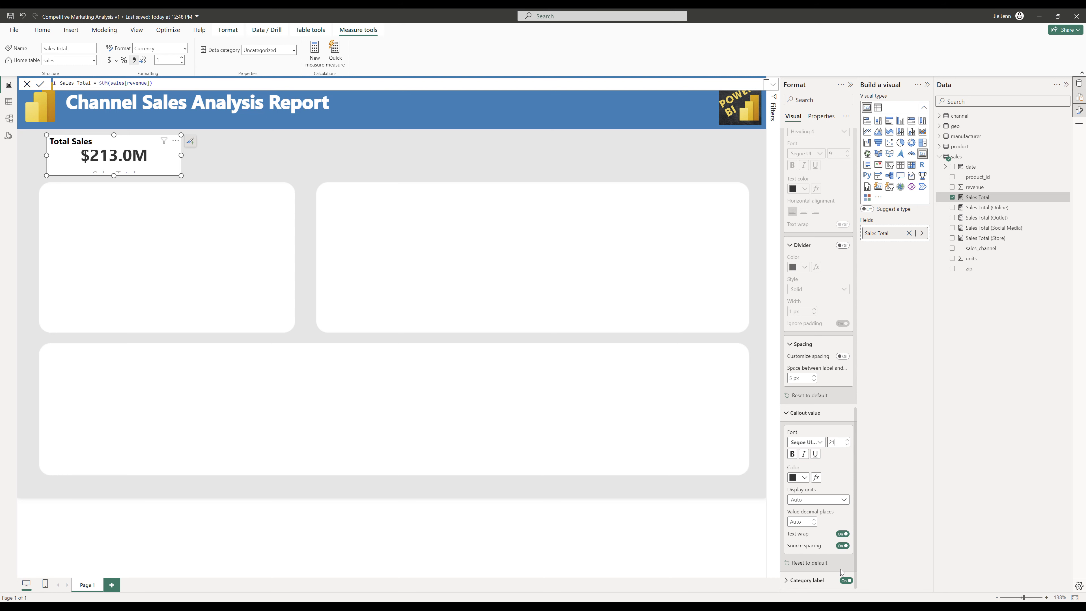
click(844, 582)
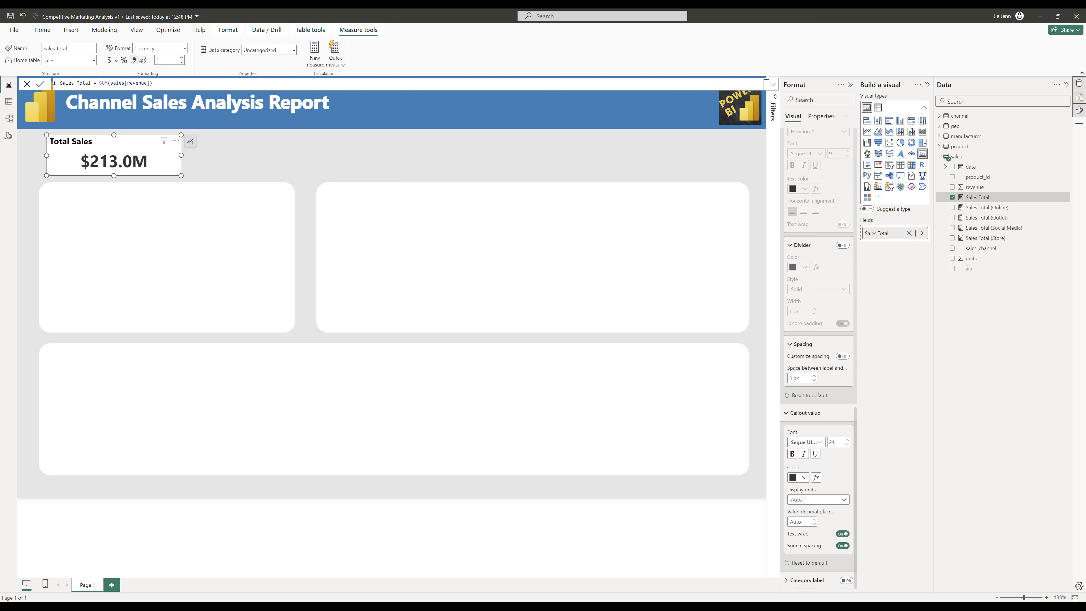
Make four copies of the Total Sales card and line them up in a row beside the original
click(157, 174)
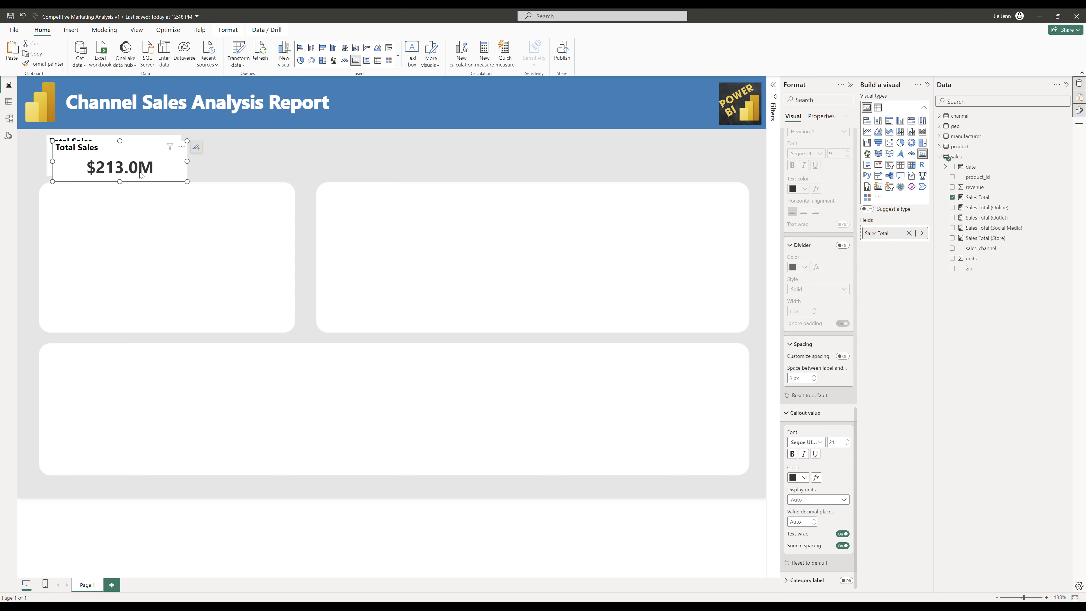
drag(141, 175, 280, 170)
key(ctrl+c)
key(ctrl+v)
key(ctrl+v)
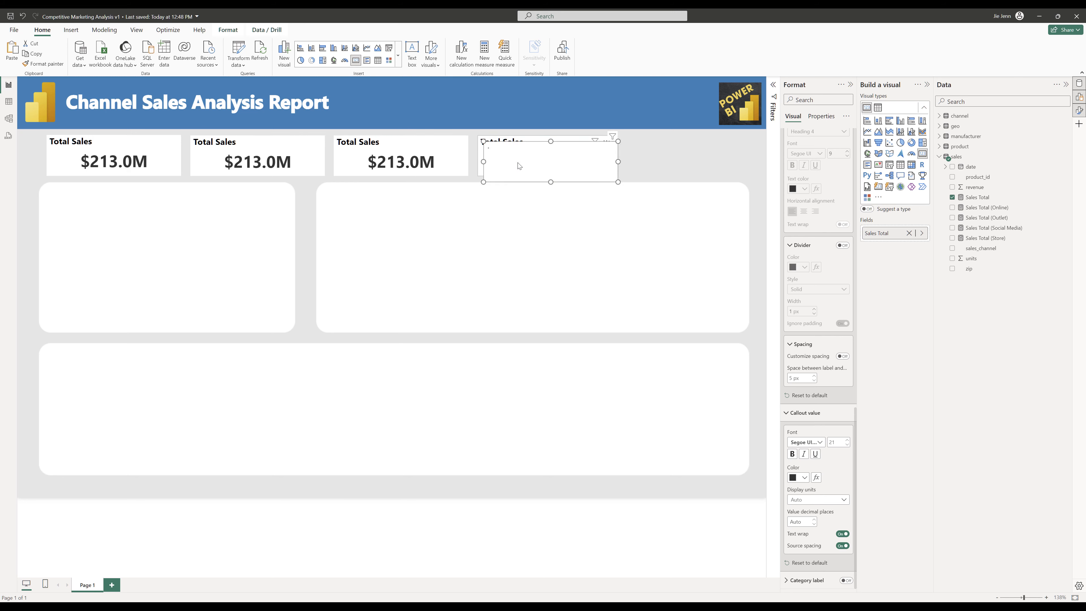
key(ctrl+v)
drag(32, 189, 701, 155)
click(679, 179)
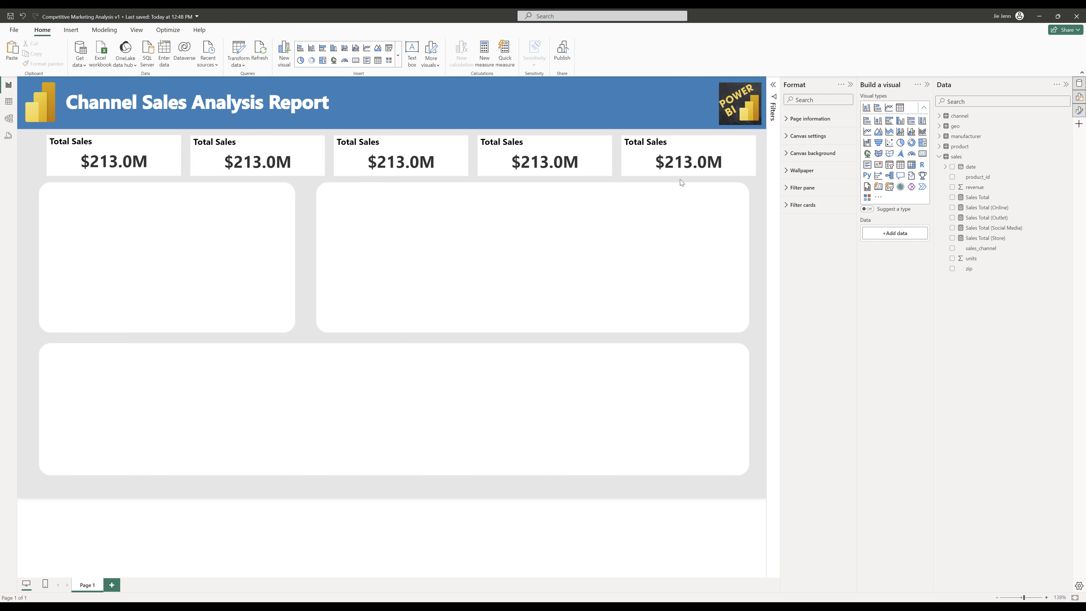
Tighten the gaps between the cards, placing the second at about 286, the third about 525 and the fifth about 1006 horizontally
drag(258, 172, 253, 172)
drag(407, 172, 398, 172)
drag(661, 167, 645, 167)
drag(517, 164, 504, 163)
Replace the second card's field with the Sales Total (Online) measure
click(257, 169)
click(922, 234)
click(971, 229)
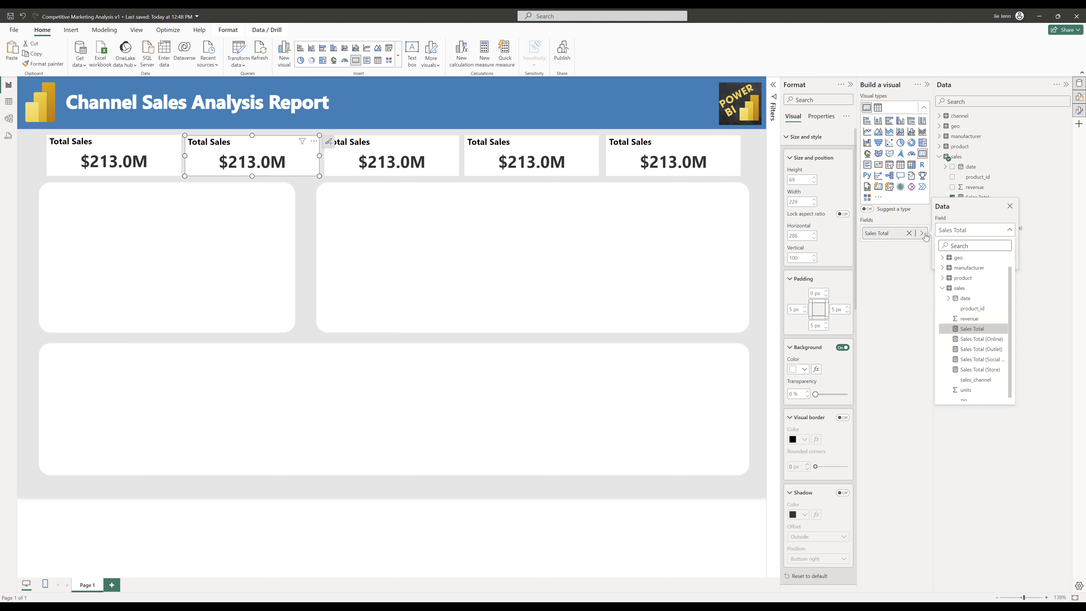
click(978, 341)
Replace the third card's field with the Sales Total (Outlet) measure
click(394, 169)
click(921, 234)
click(972, 230)
click(985, 351)
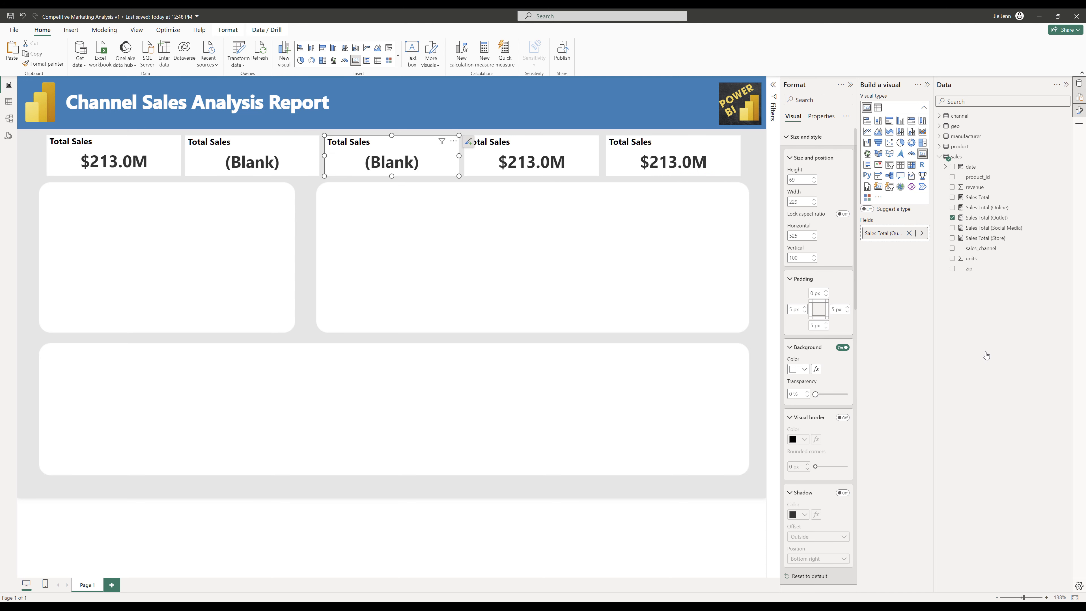
Replace the fourth card's field with the Sales Total (Social Media) measure
click(532, 164)
click(922, 234)
click(973, 232)
click(985, 359)
Replace the fifth card's field with the Sales Total (Store) measure and save the report
click(673, 165)
click(922, 234)
click(972, 232)
click(979, 369)
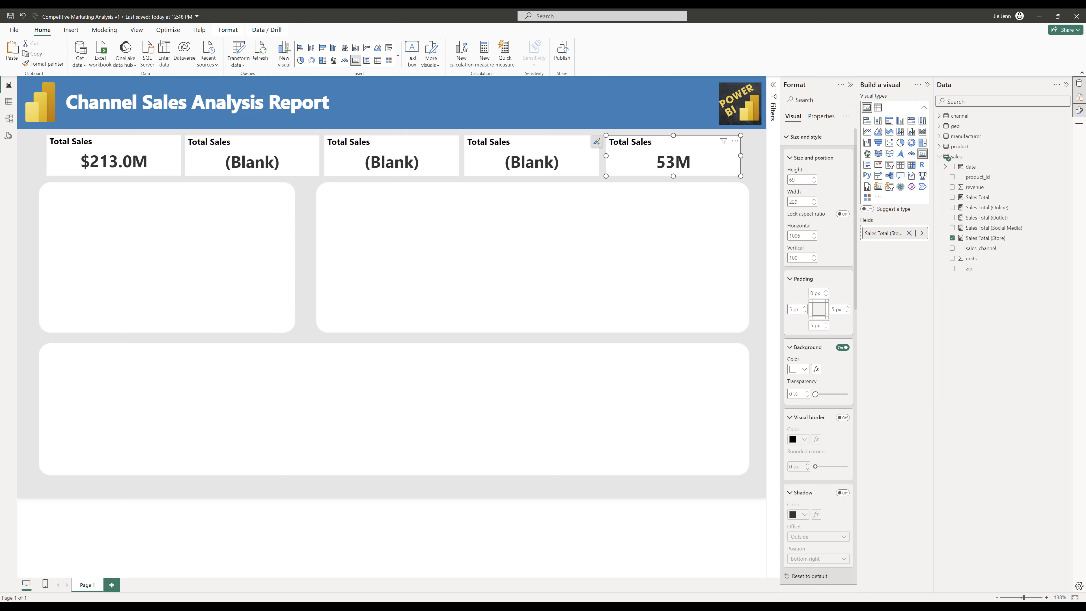
key(ctrl+s)
Change the sales-to-channel relationship to use the channel table's channel_id column, apply it, and return to the report page
click(9, 102)
click(9, 119)
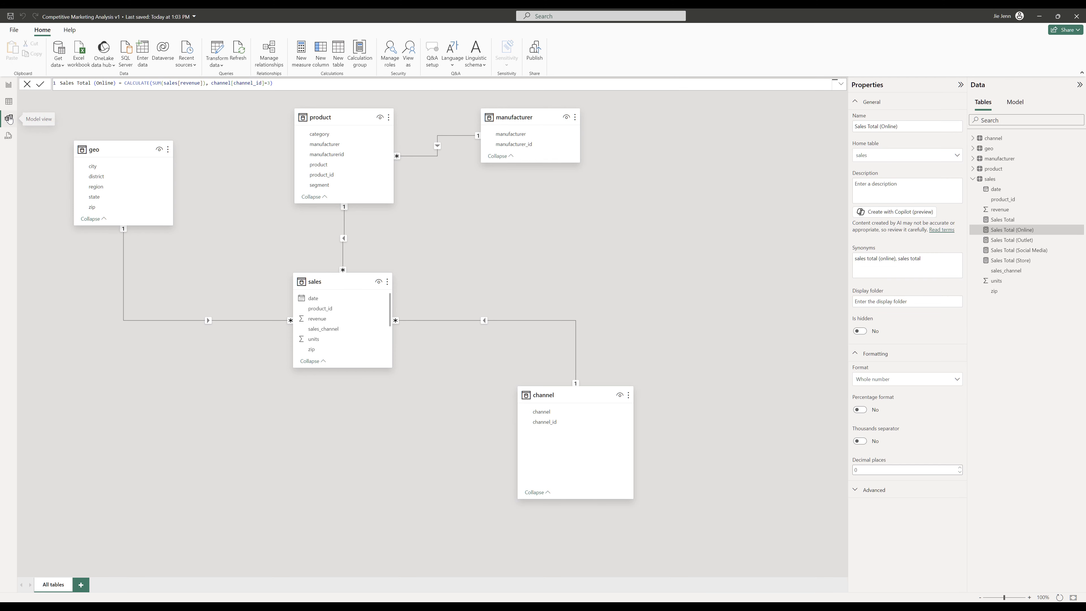
click(571, 321)
click(956, 171)
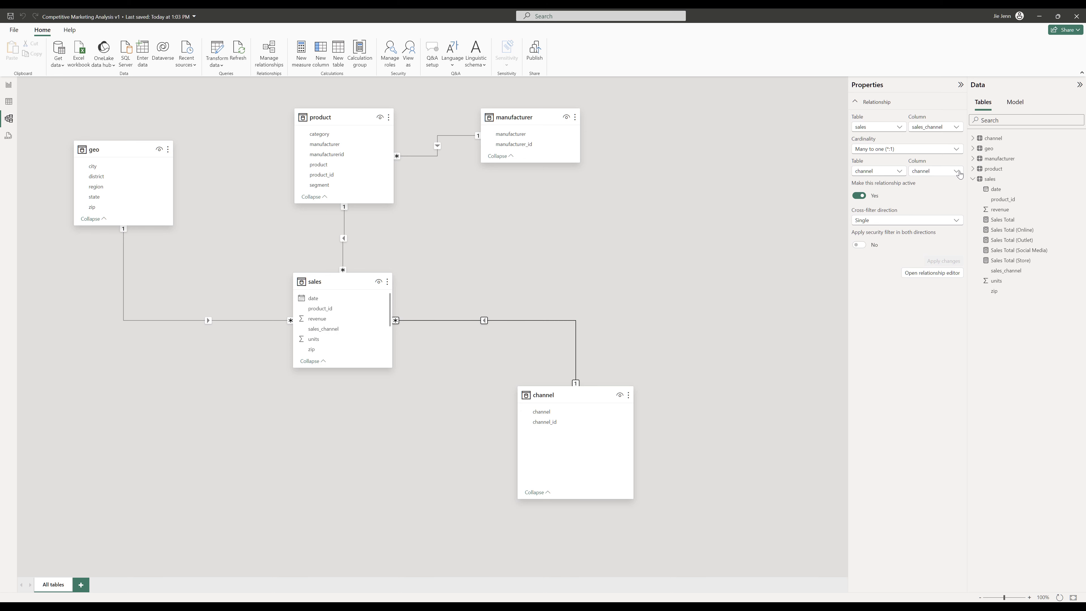
click(936, 199)
click(957, 264)
click(9, 85)
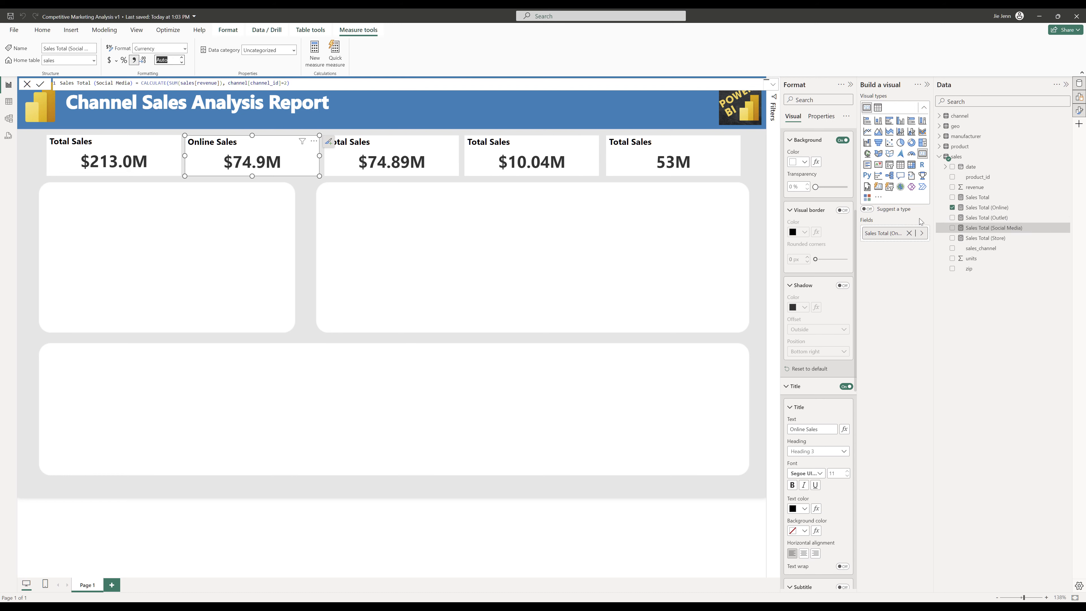
Set the Sales Total (Social Media) and Sales Total (Outlet) measures to one decimal place
click(181, 62)
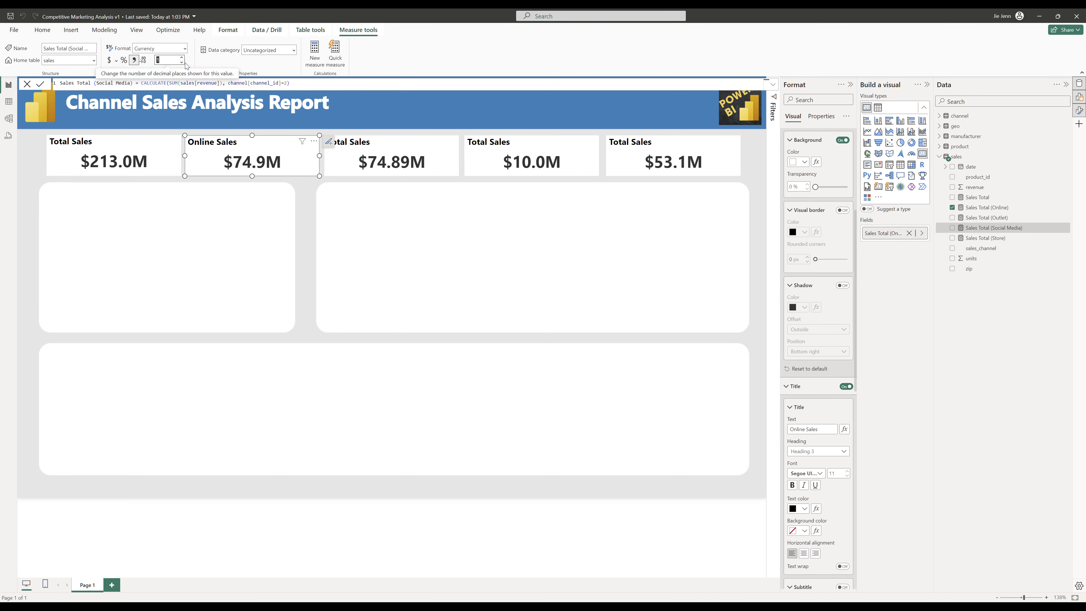
click(987, 218)
click(182, 63)
Retitle the third, fourth and fifth cards Outlet Sales, Social Media Sales and Store Sales
click(434, 151)
drag(802, 429, 754, 433)
text(Outlet)
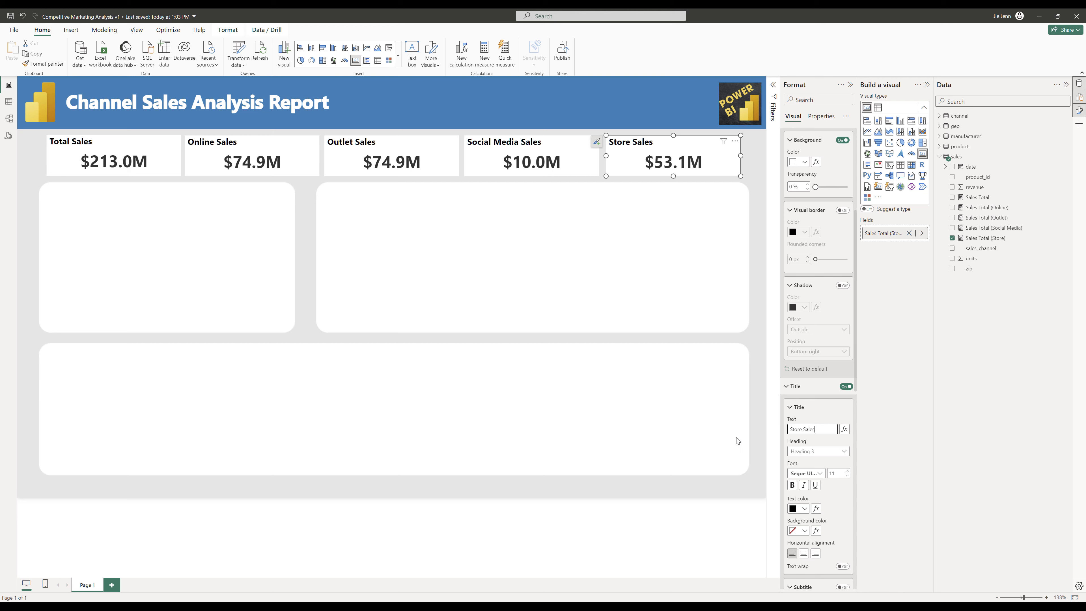
Shift the channel sales cards so the row is evenly spaced, with the Store Sales card at horizontal position 1001
click(371, 176)
drag(371, 176, 371, 176)
click(532, 173)
drag(732, 173, 730, 173)
Insert a new pie chart on the report page with no existing visual selected
click(71, 30)
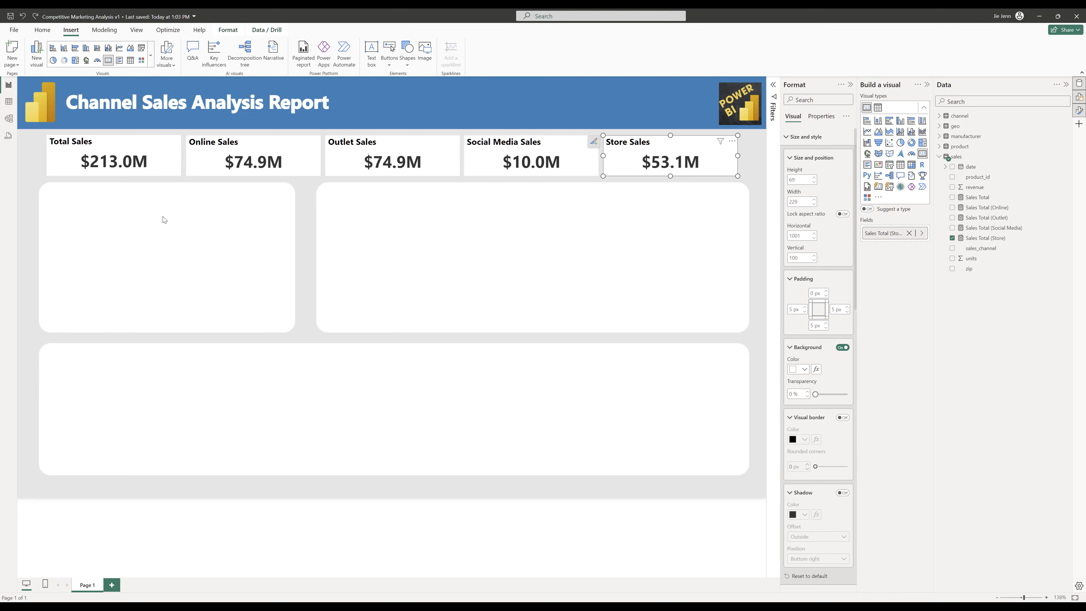
click(163, 216)
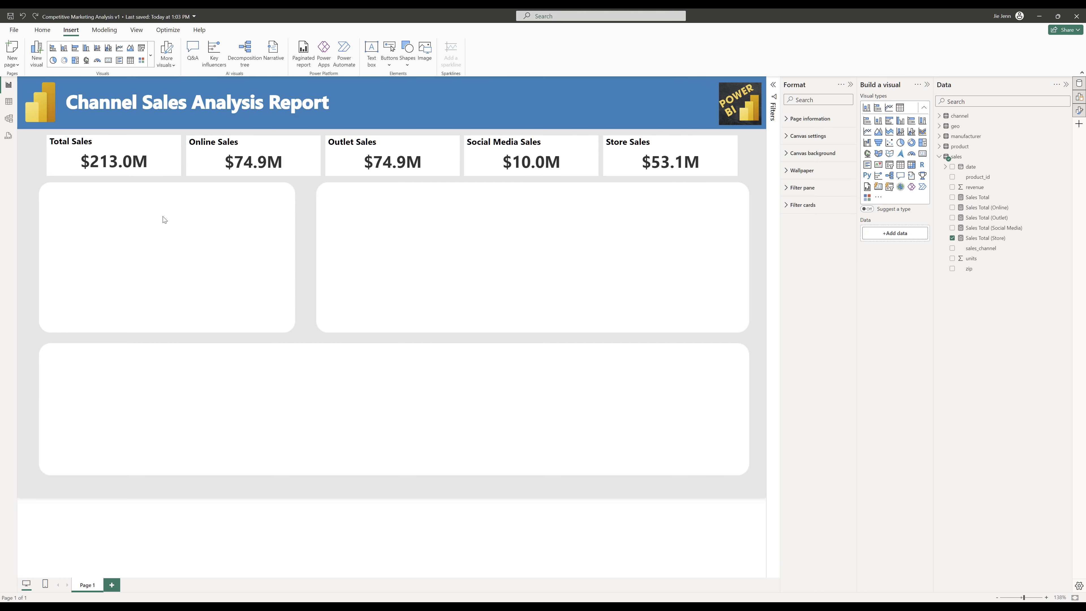
click(151, 54)
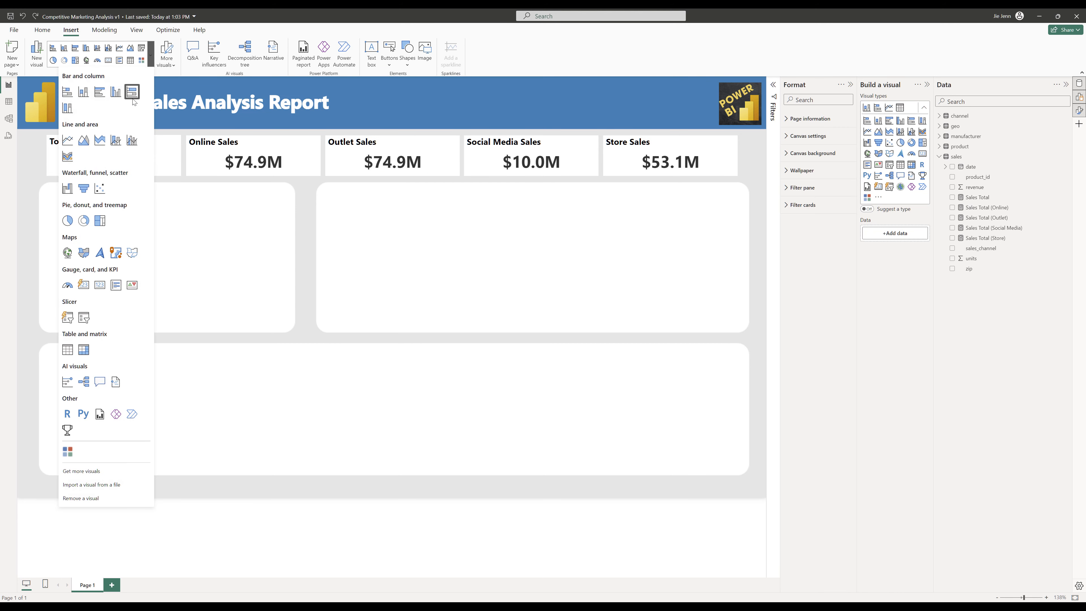
click(68, 220)
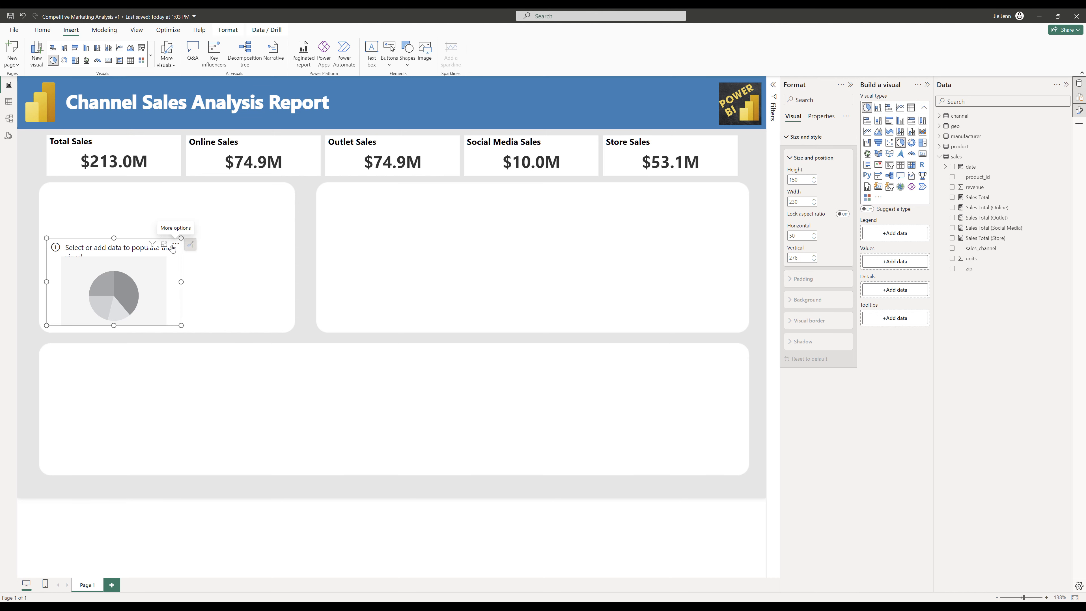
Size the pie chart to height 240 and width 417, and place it at horizontal 47, vertical 192
double_click(805, 181)
text(240)
key(Tab)
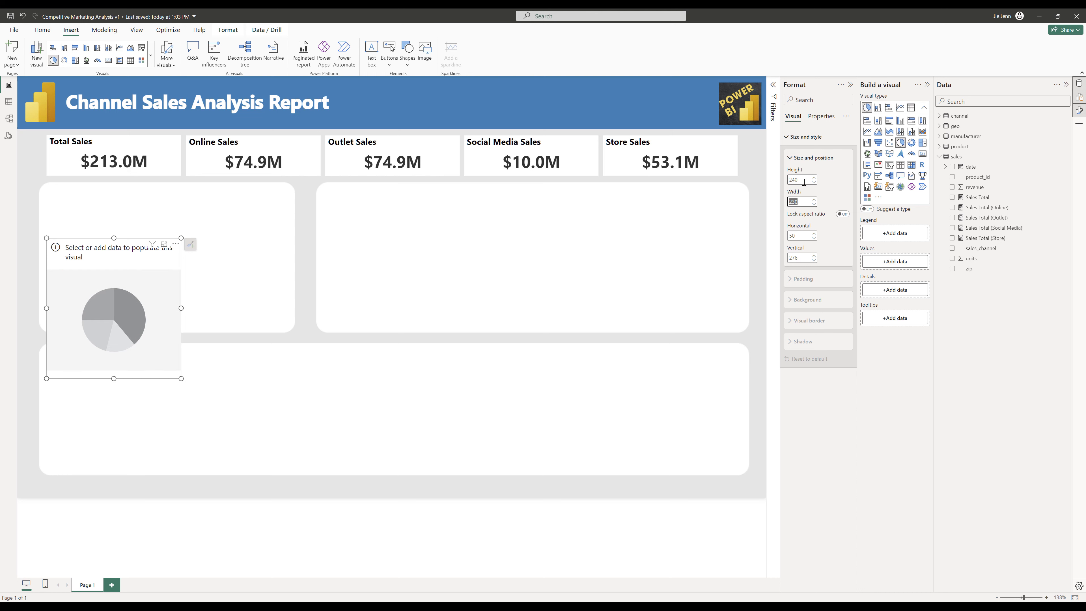
text(417)
key(Return)
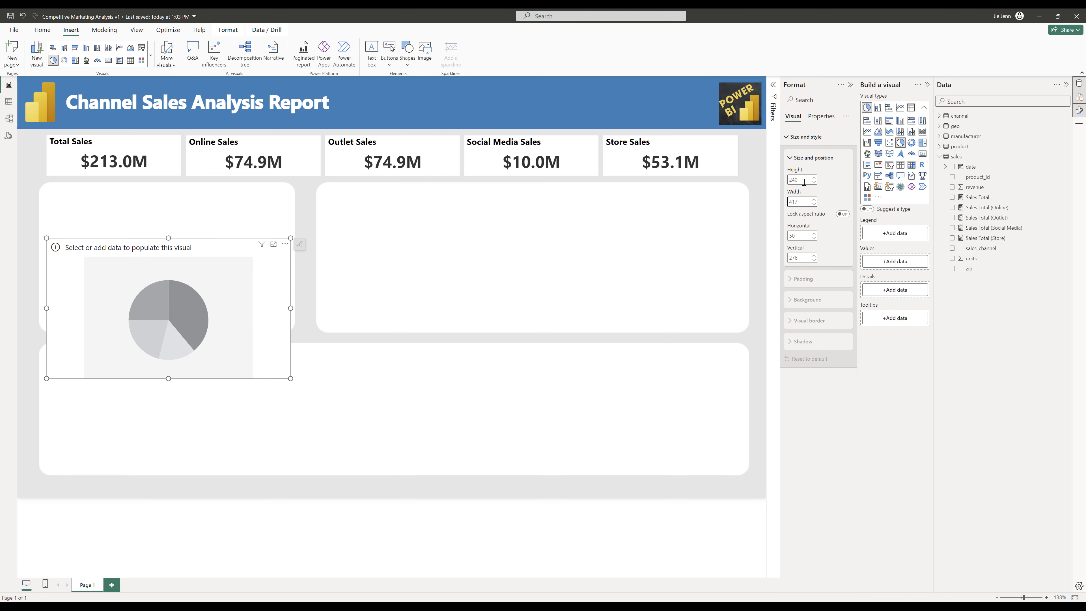
click(807, 236)
text(47)
click(808, 255)
text(1)
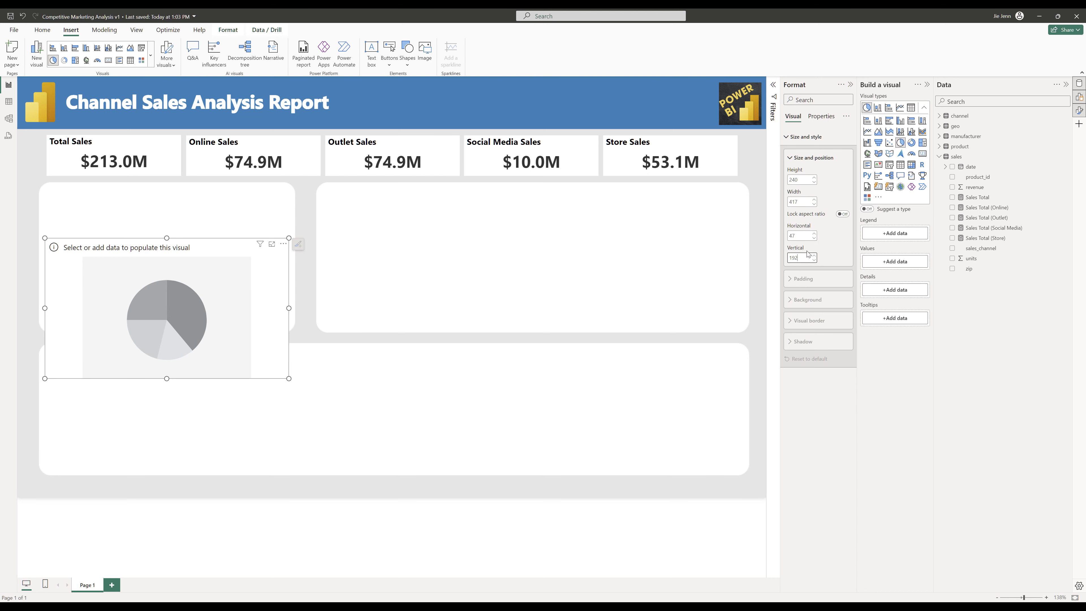
text(92)
key(Return)
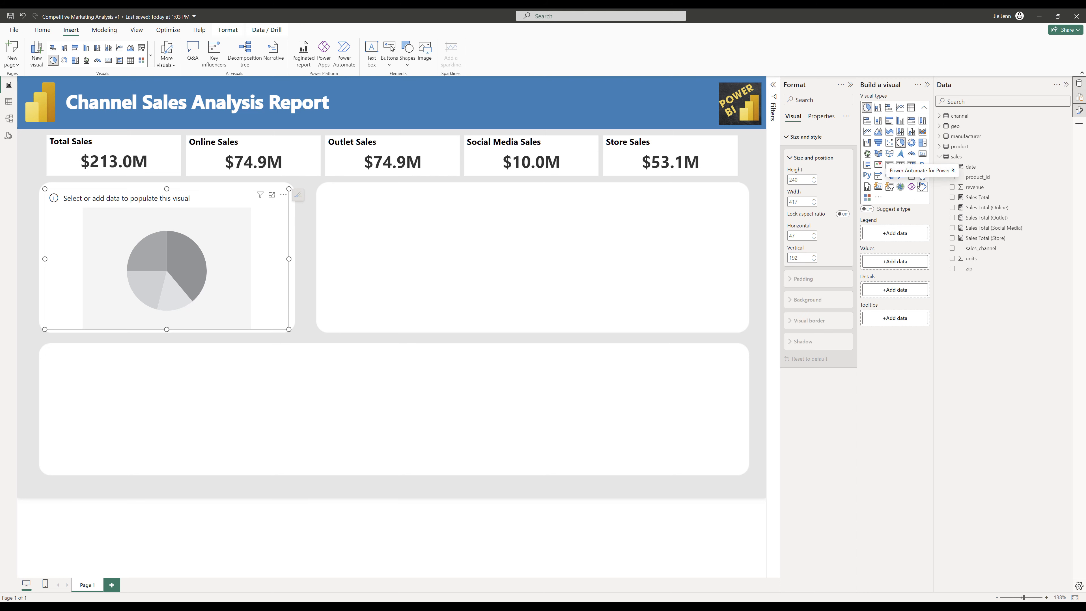
Populate the pie chart with the channel field as legend and the Sales Total measure as values
click(939, 116)
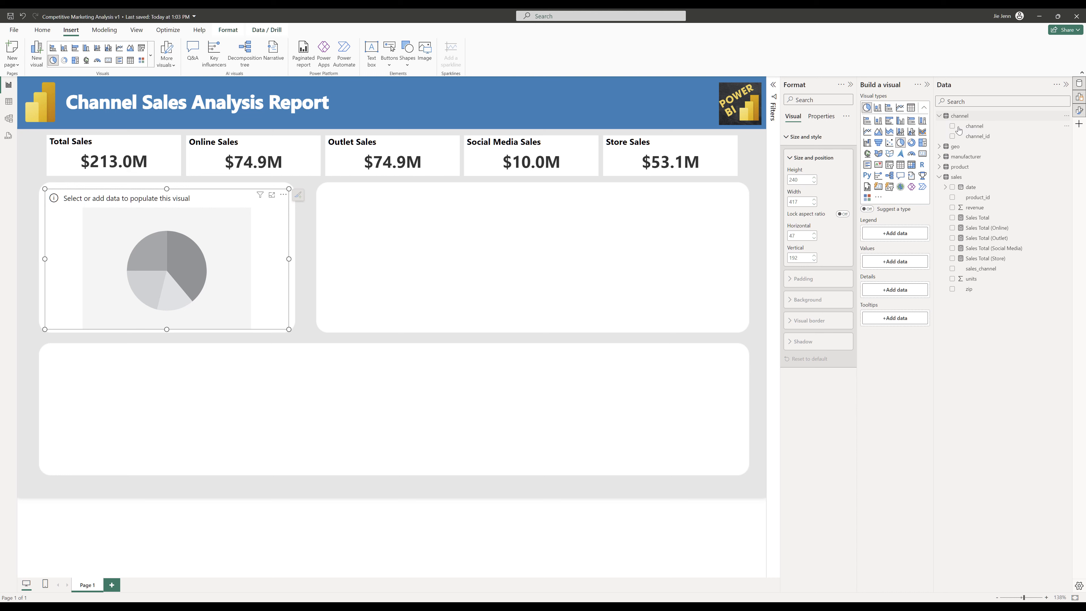
drag(977, 129, 903, 236)
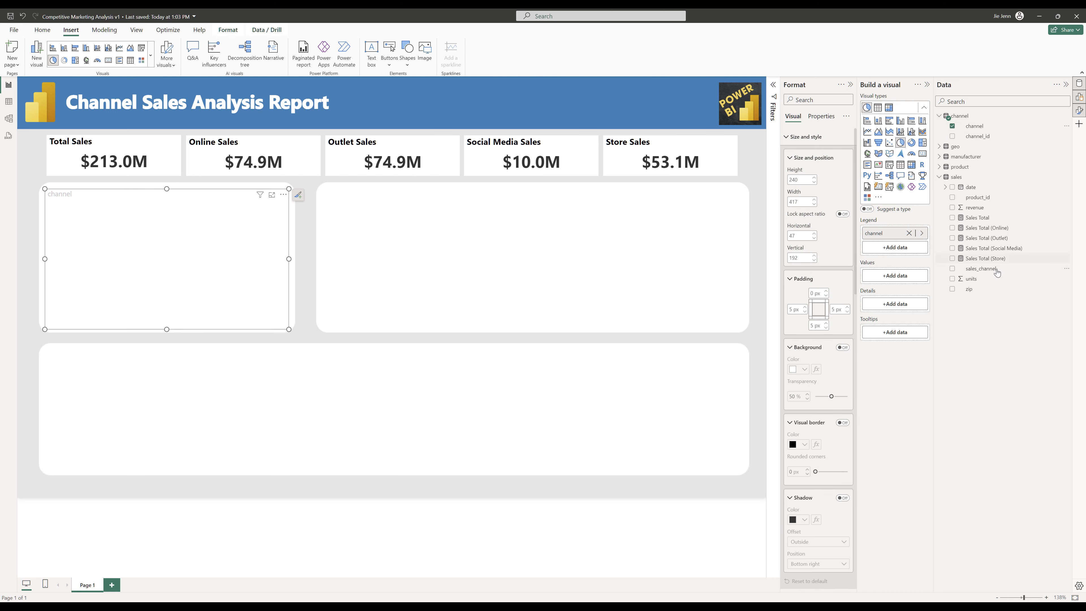
drag(976, 221, 917, 280)
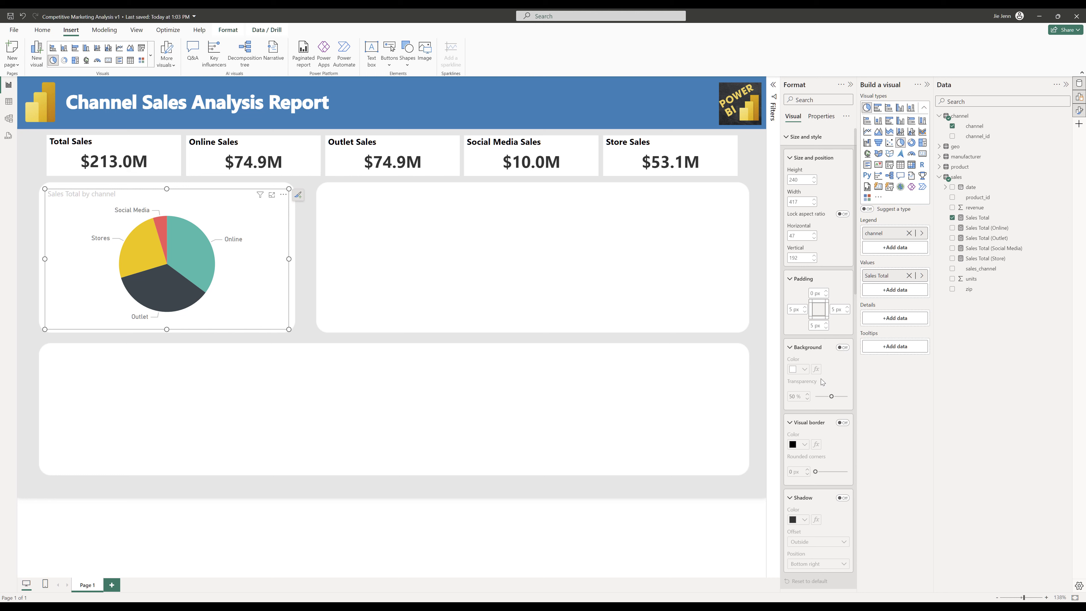
Title the pie chart "Total Sales By Channel" and set the title font to Segoe UI Bold
scroll(821, 382, down, 5)
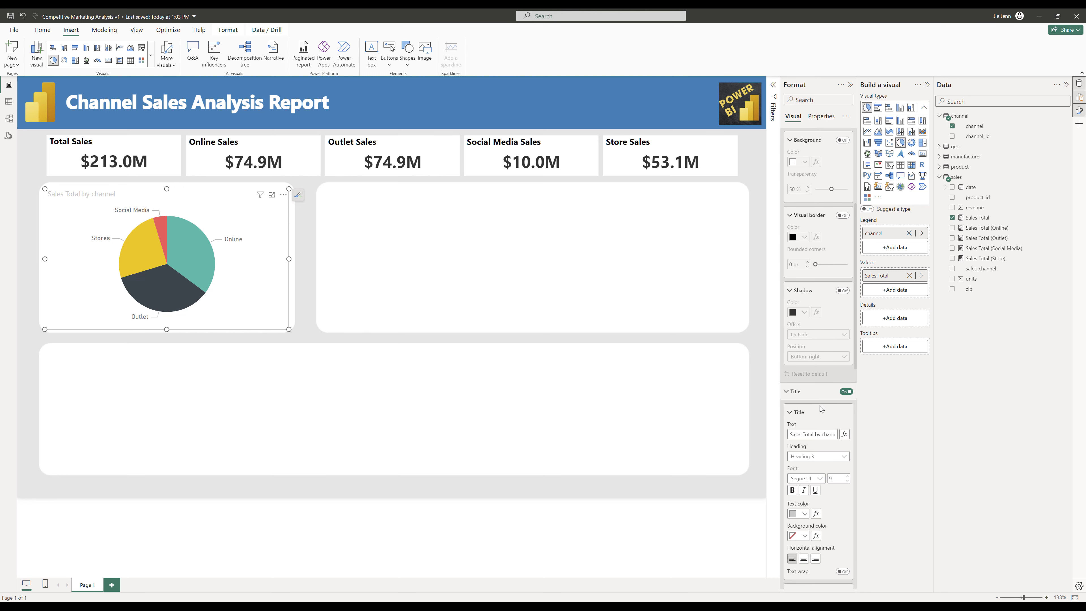
click(818, 436)
key(ctrl+a)
text(Total Sales By Channel)
click(820, 479)
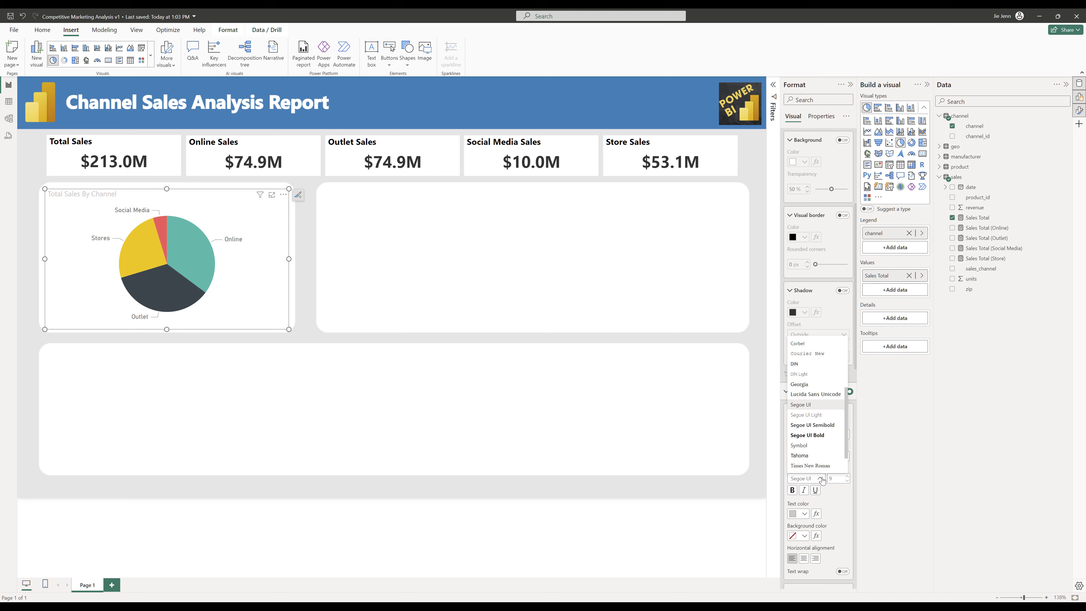
click(825, 442)
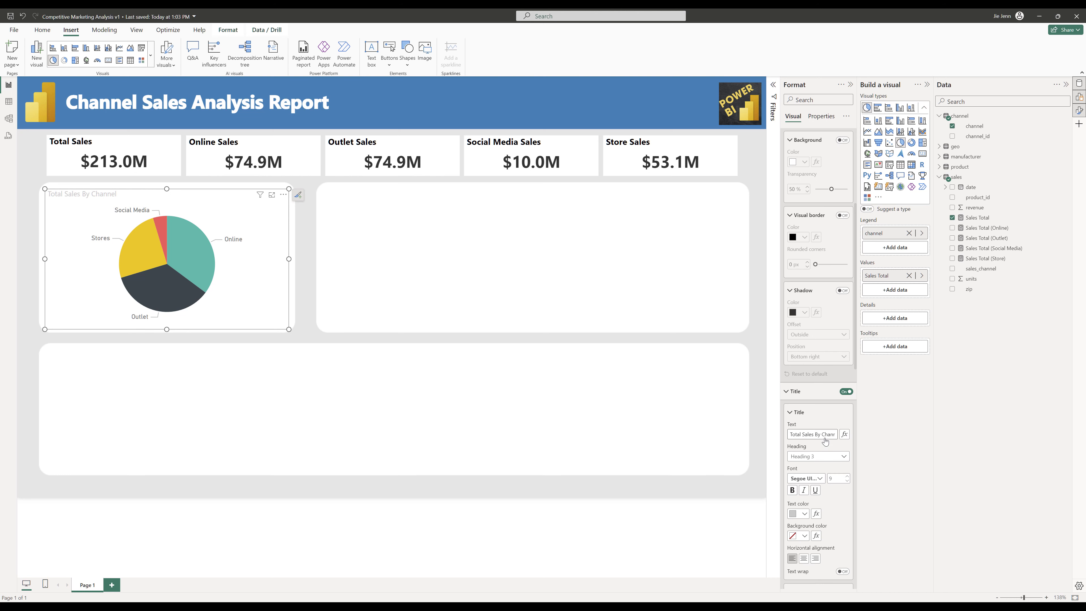
Give the pie chart's title black text and a light grey background
click(806, 513)
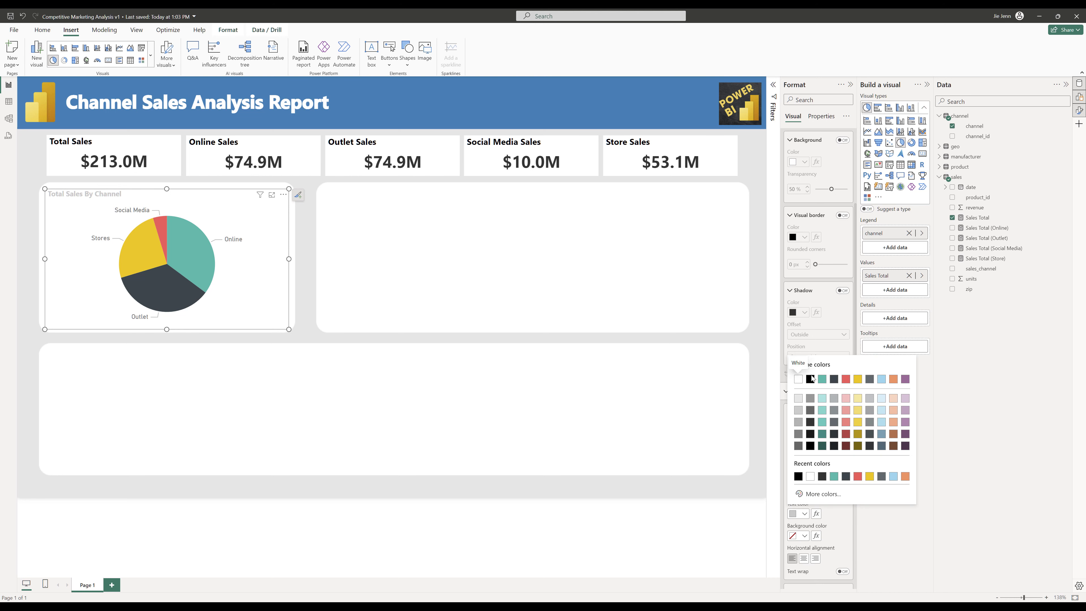
click(811, 378)
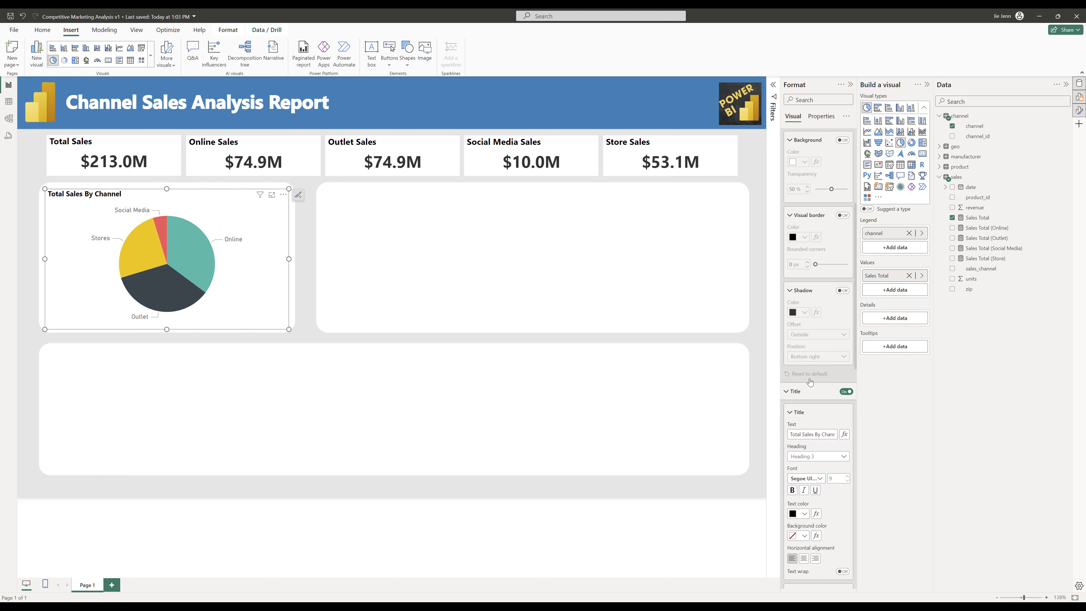
click(803, 536)
click(800, 414)
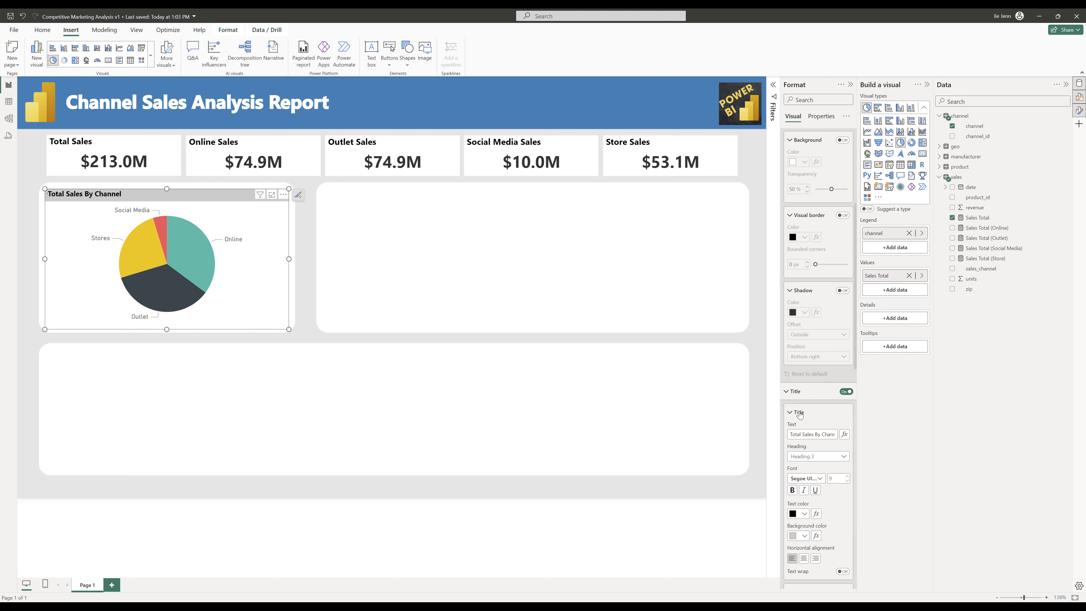
Turn on the pie chart's legend and turn off the legend title
scroll(799, 414, down, 9)
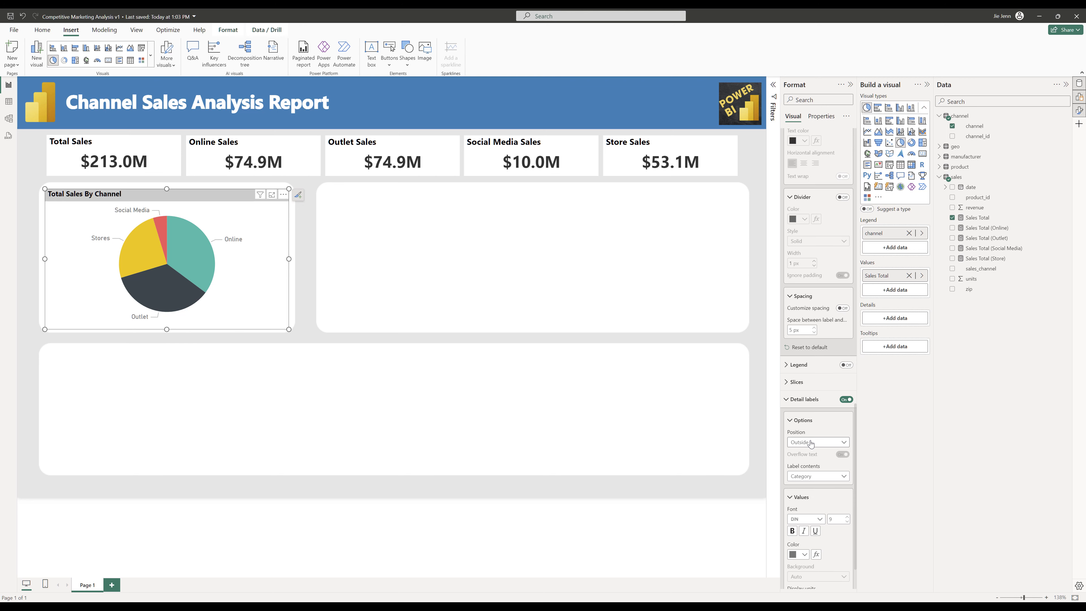
click(846, 364)
click(787, 367)
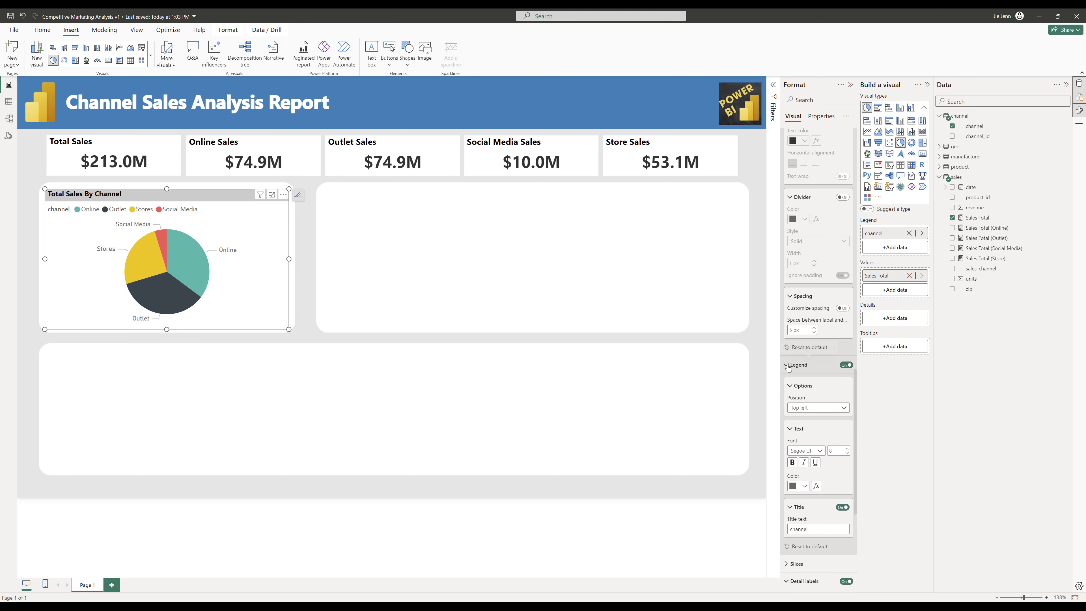
click(843, 507)
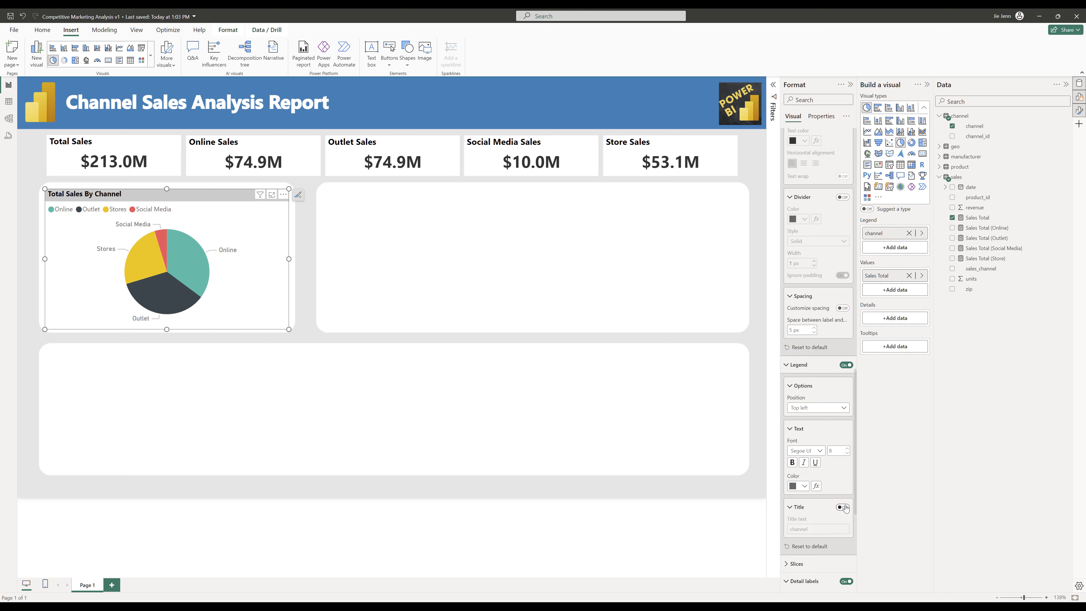
Recolor the pie chart's Stores slice red and its Social Media slice yellow
scroll(843, 510, down, 2)
click(797, 495)
scroll(804, 499, down, 5)
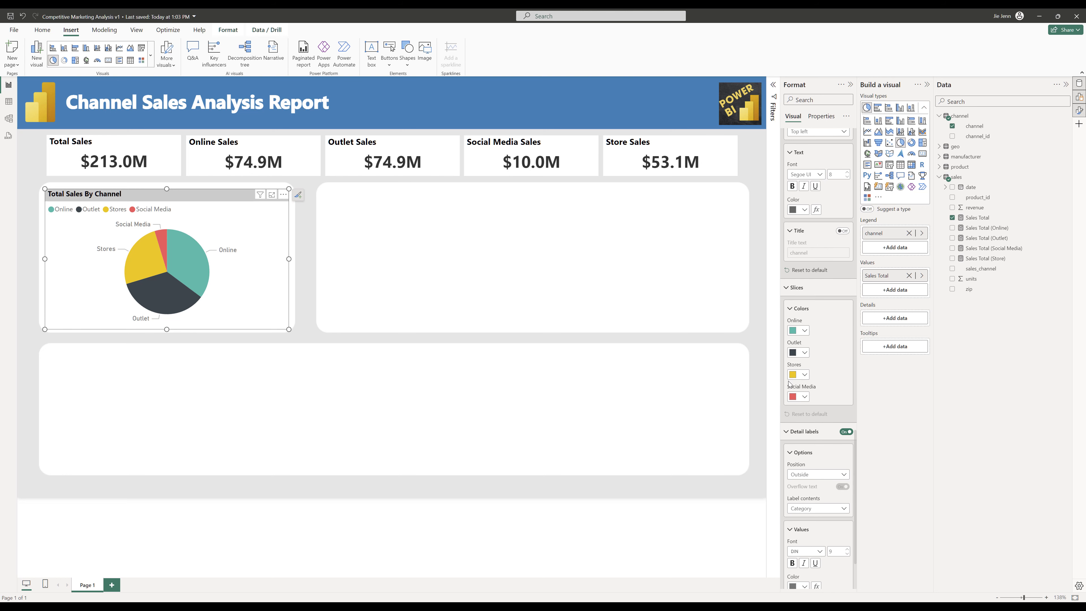
click(799, 375)
click(847, 408)
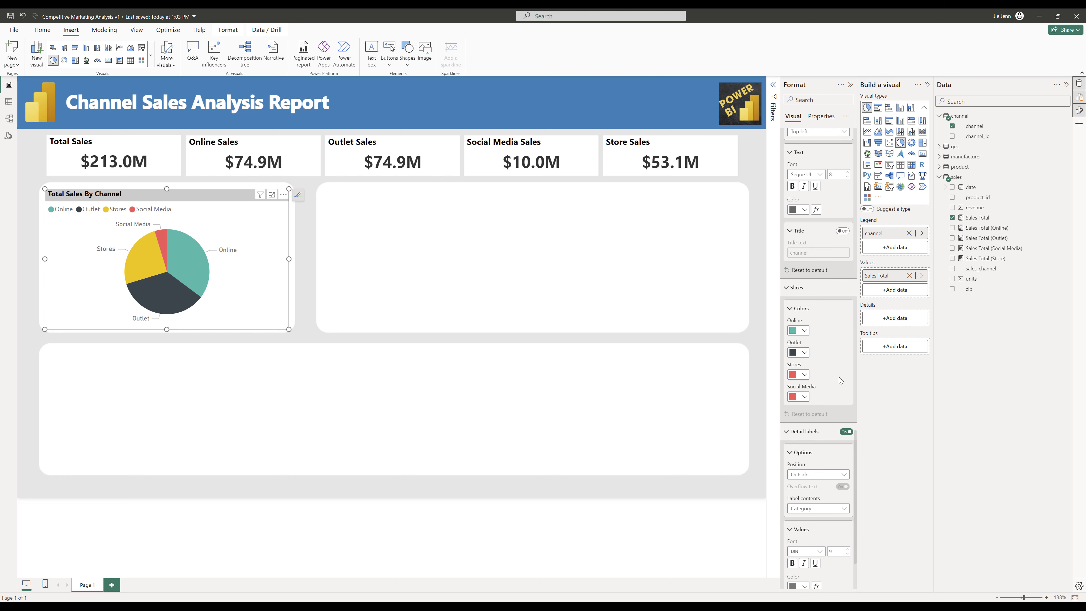
click(805, 397)
click(858, 426)
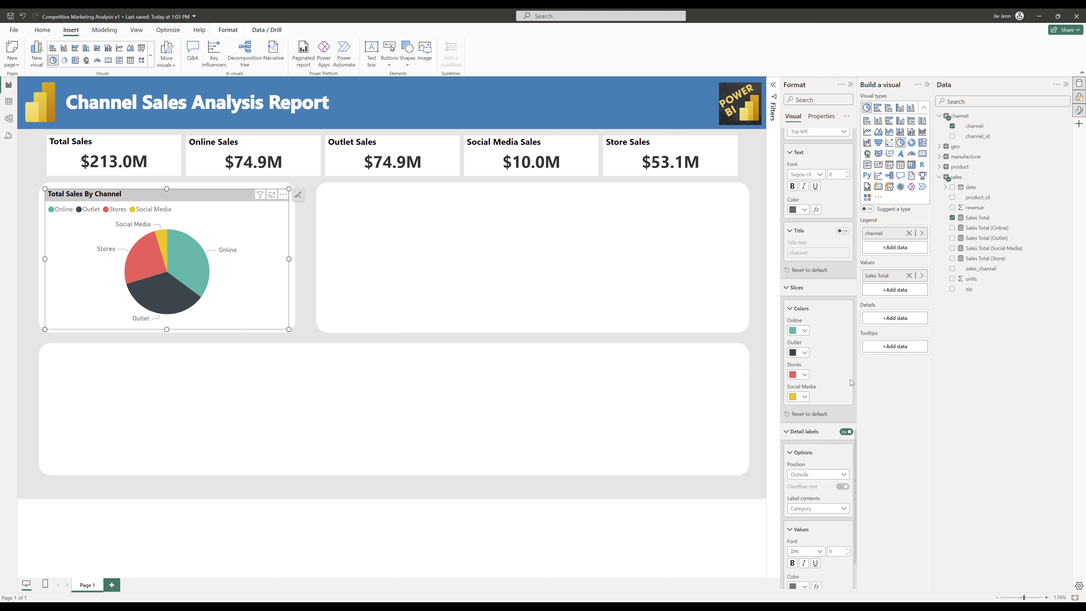
Set the pie chart's detail label contents to Data value, percent of total
scroll(841, 432, down, 2)
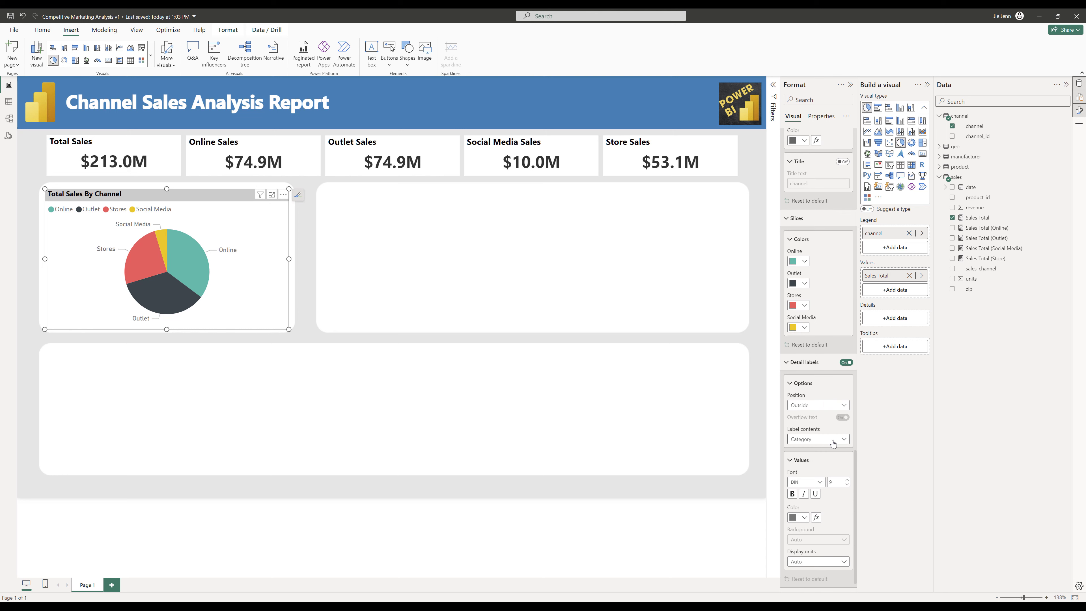
click(833, 439)
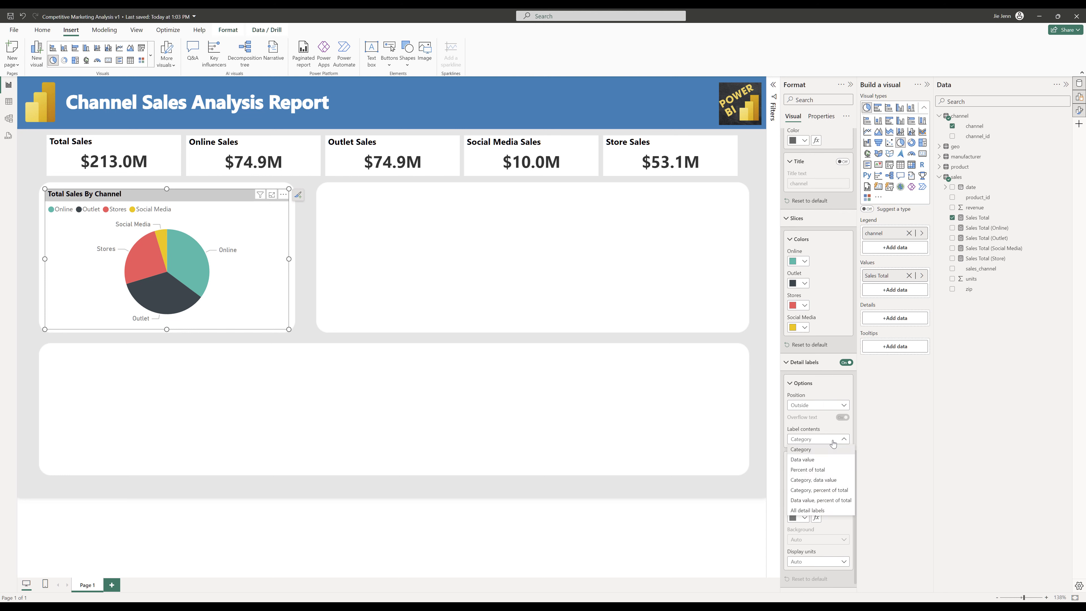
click(849, 501)
Insert a new stacked bar chart on the report page, leaving the pie chart deselected
click(395, 230)
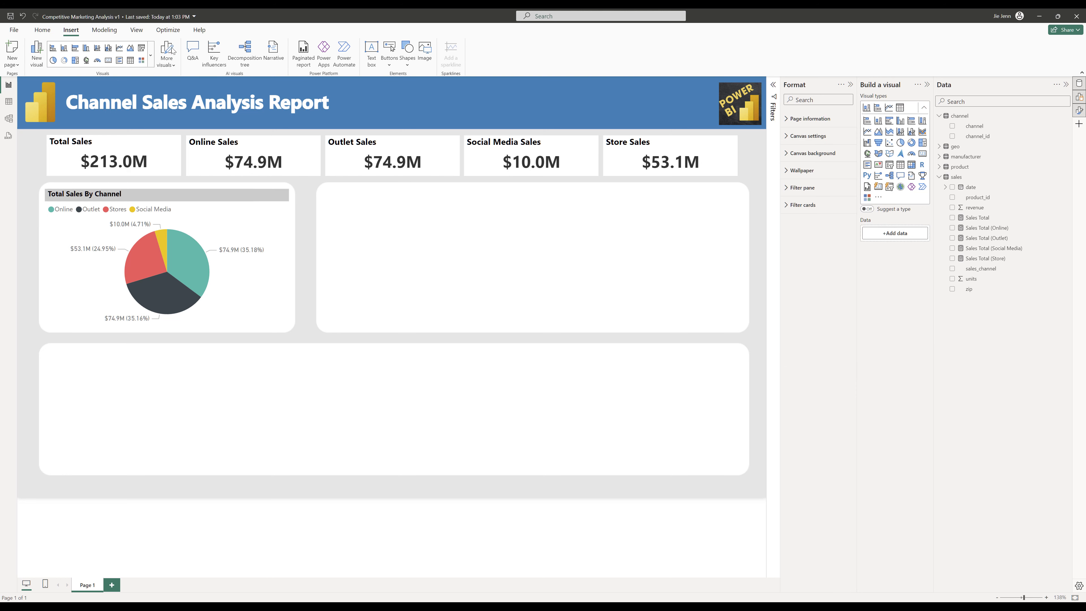
click(151, 55)
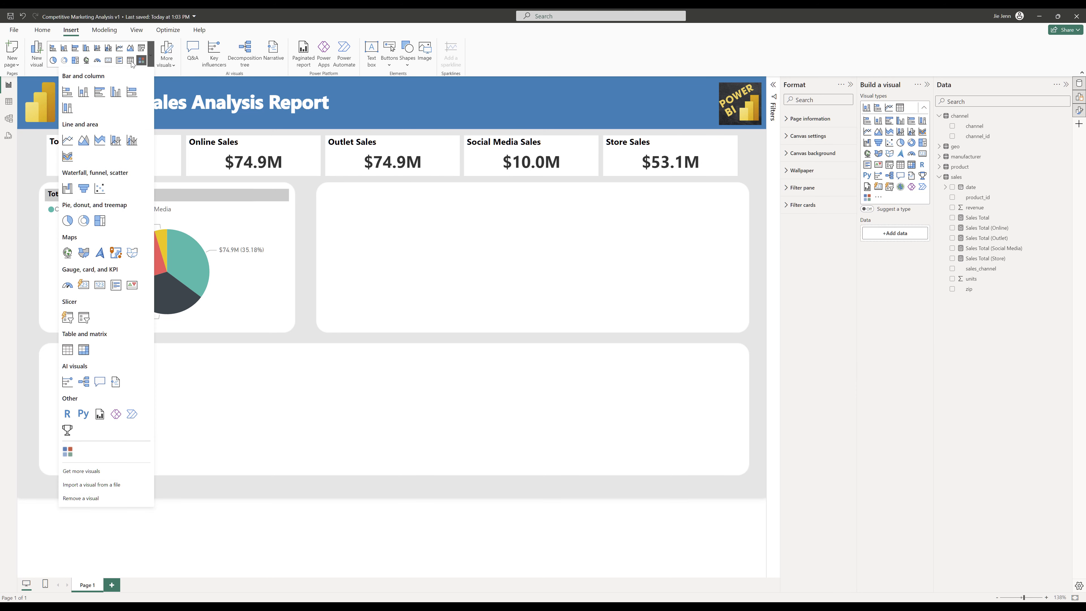
click(69, 92)
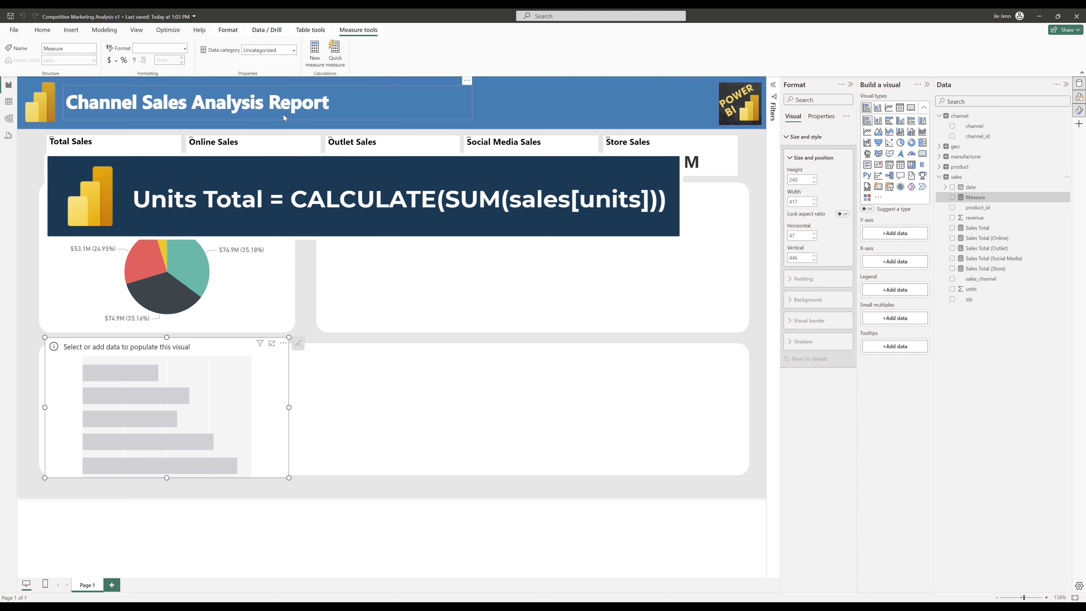
Create a measure in the sales table defined as Units Total = CALCULATE(SUM(sales[units]))
text(Units Total = CALCULATE(SUM(sales[units])))
key(Return)
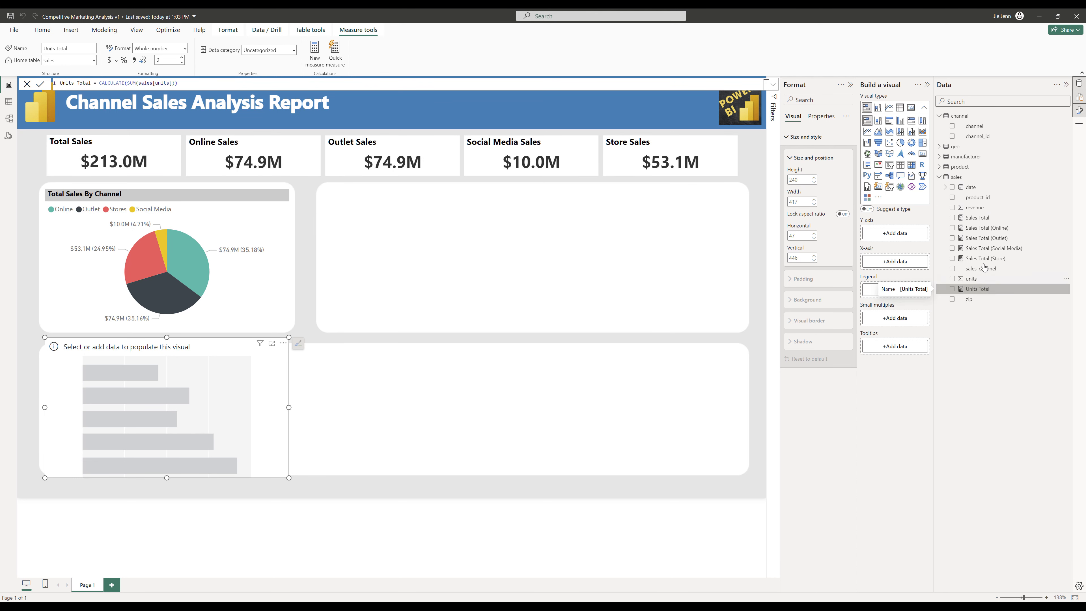
Populate the new stacked bar chart with product on the Y-axis, Units Total on the X-axis and channel as legend
click(960, 168)
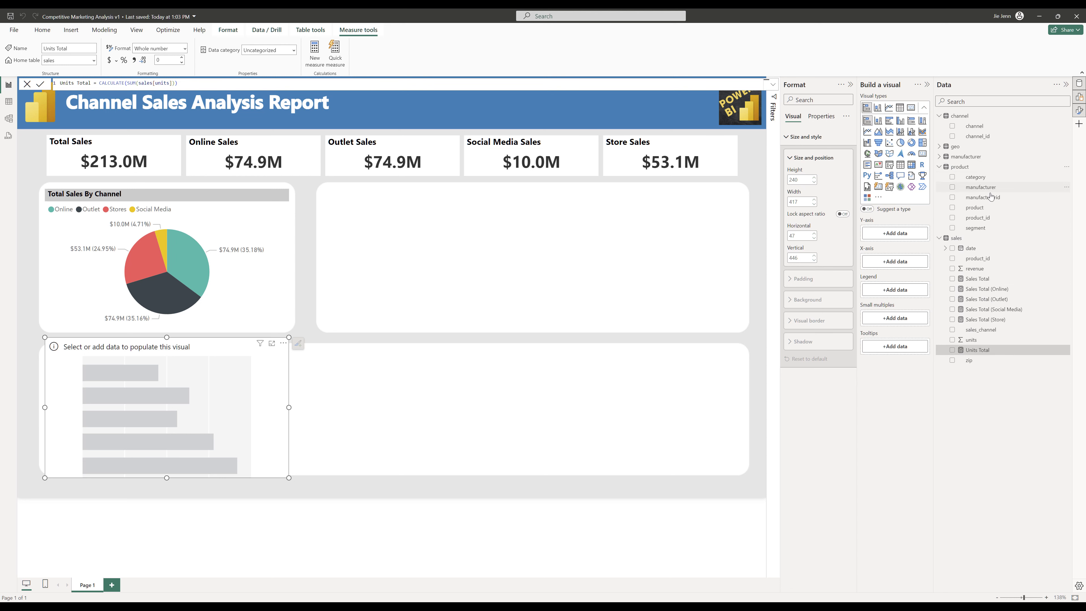
drag(978, 211, 912, 233)
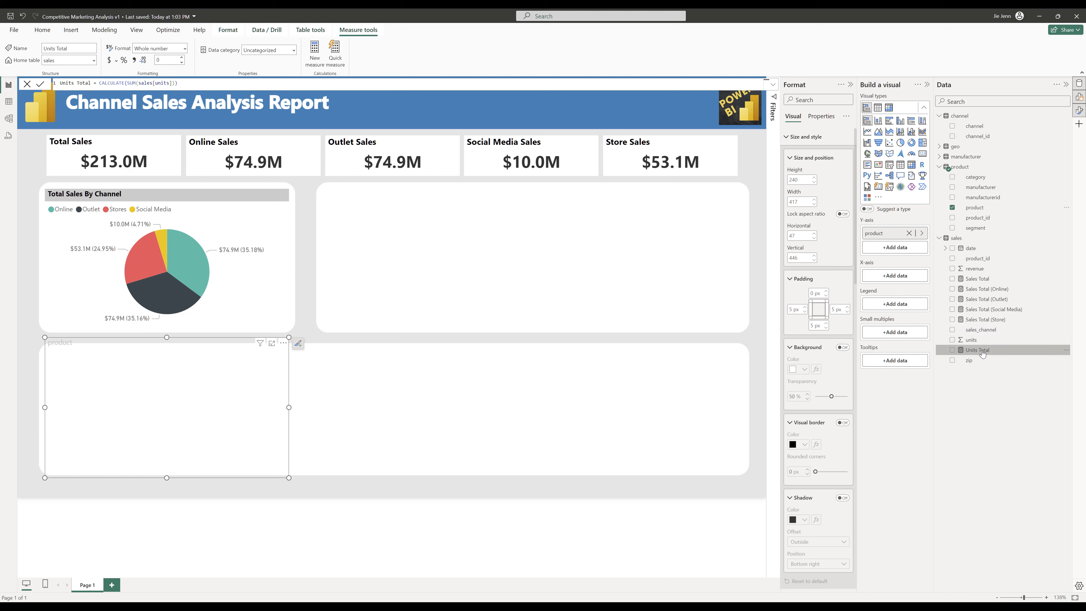
drag(980, 351, 892, 276)
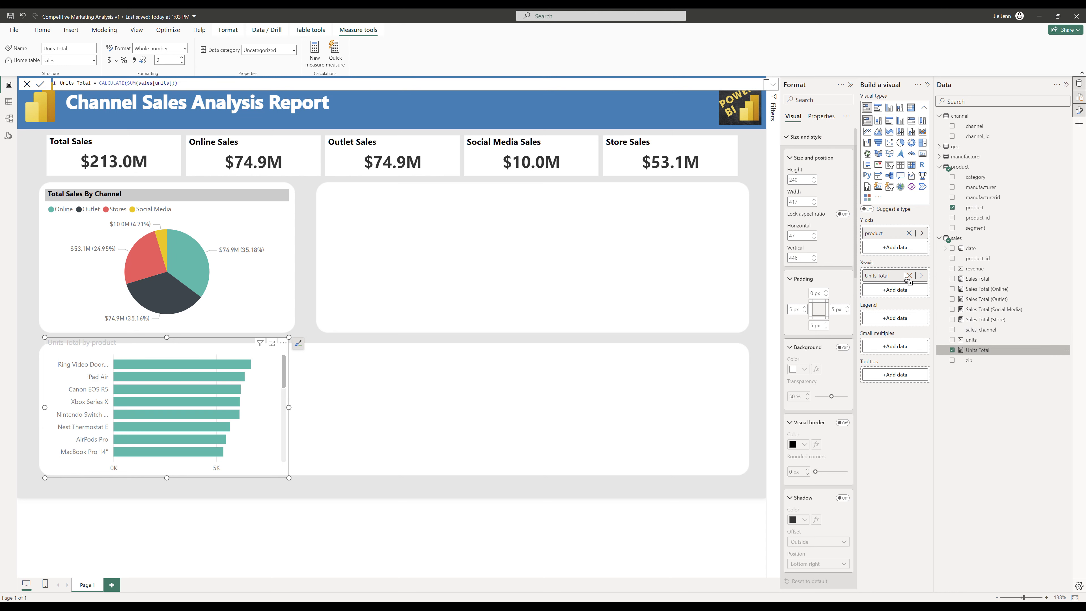
drag(977, 127, 911, 321)
Set the bar chart's height to 238, width to 722, horizontal position to 518 and vertical position to 194
click(819, 180)
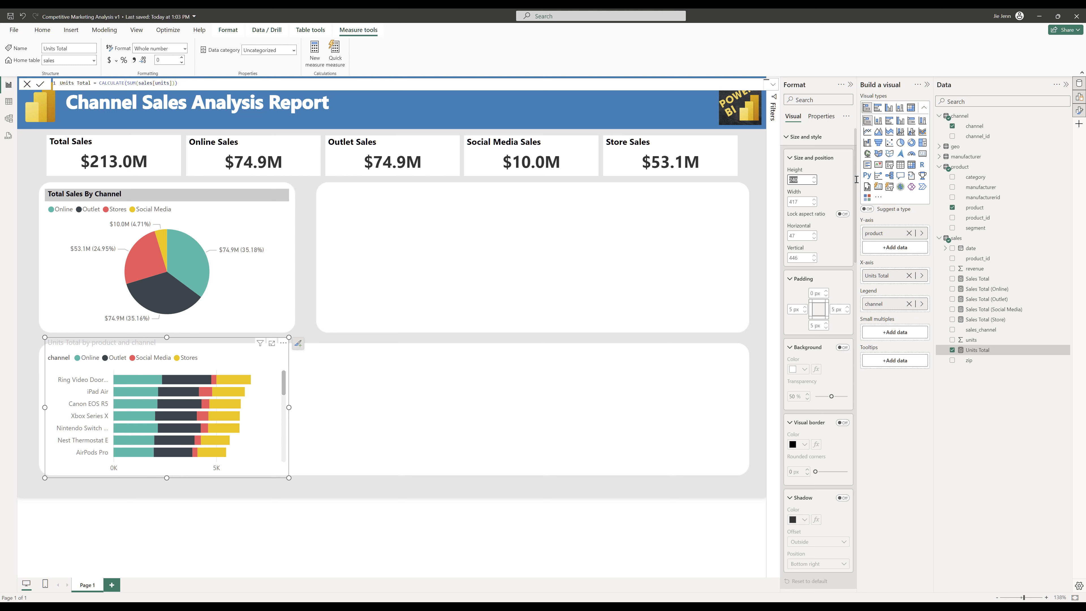
text(238)
key(Tab)
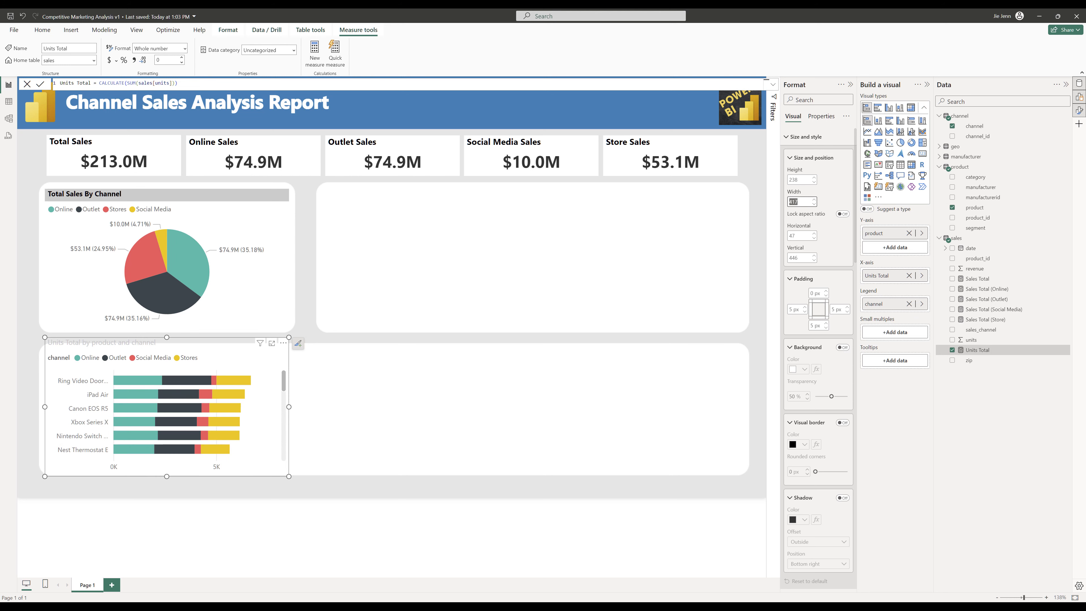
text(722)
key(Tab)
key(Tab)
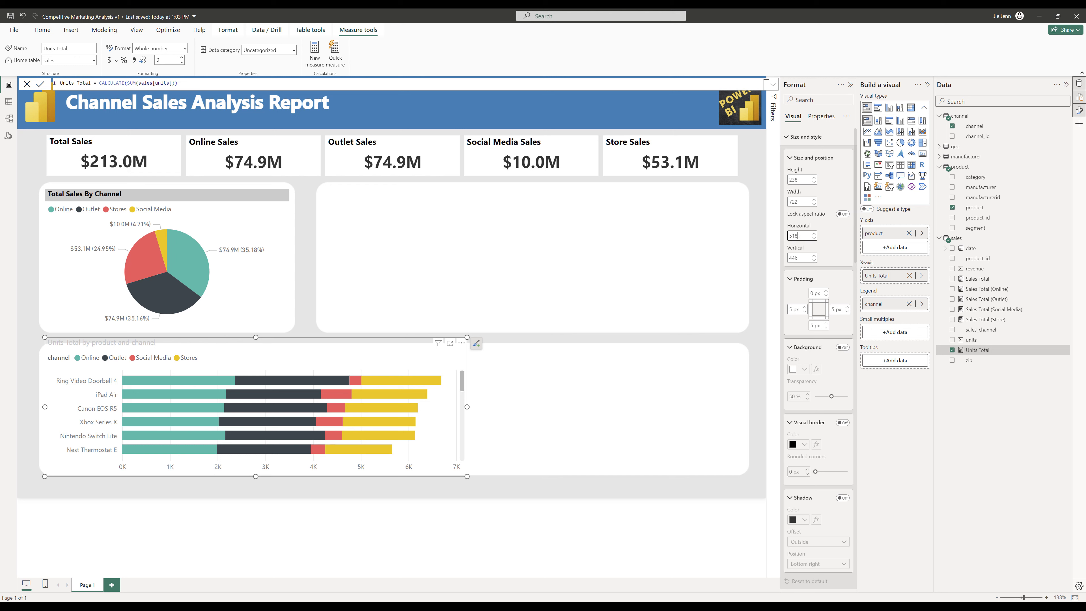
key(Return)
key(Tab)
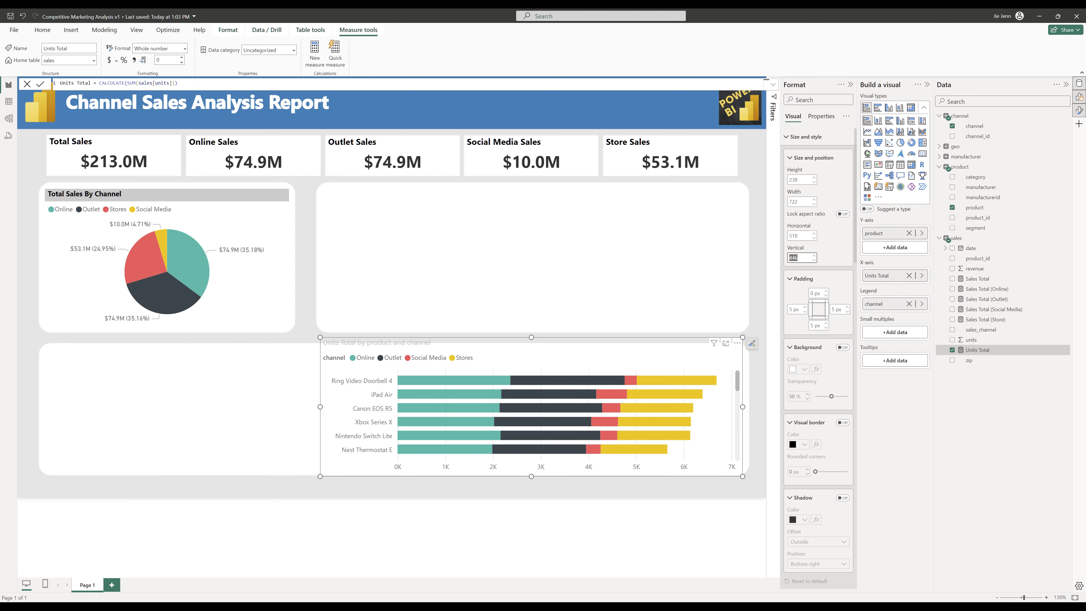
text(194)
key(Return)
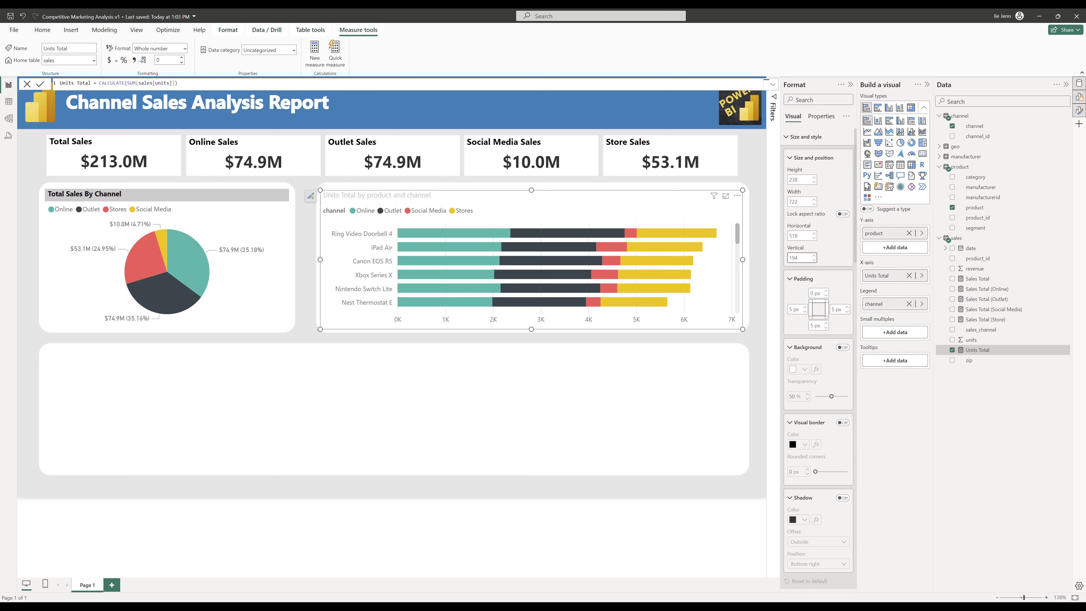
Change the bar chart's title text to "Total Units By Product And Channel"
scroll(818, 334, down, 3)
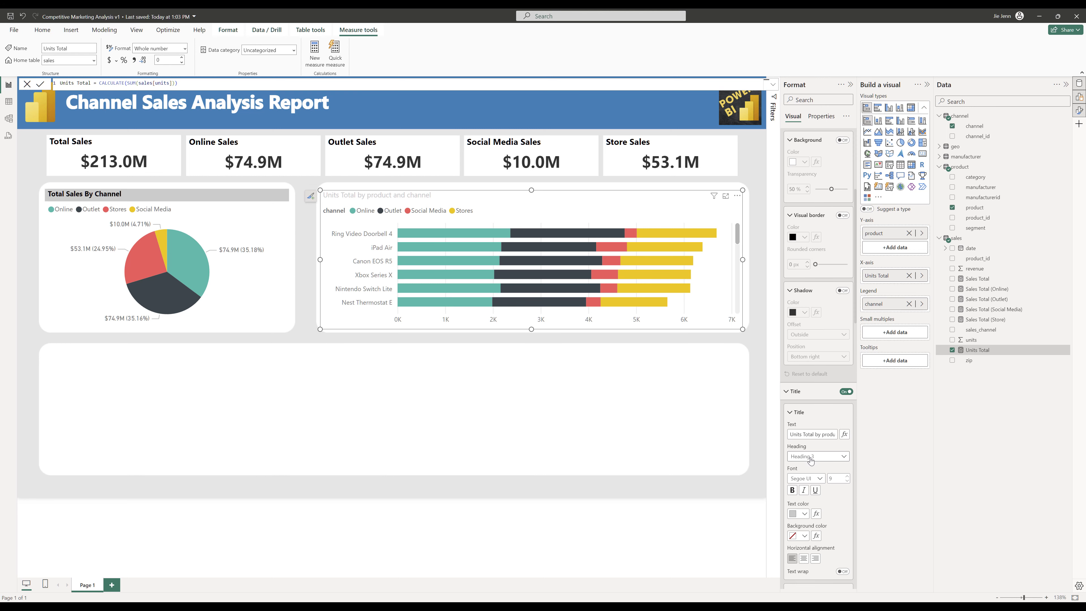
scroll(821, 351, down, 3)
click(824, 368)
key(ctrl+a)
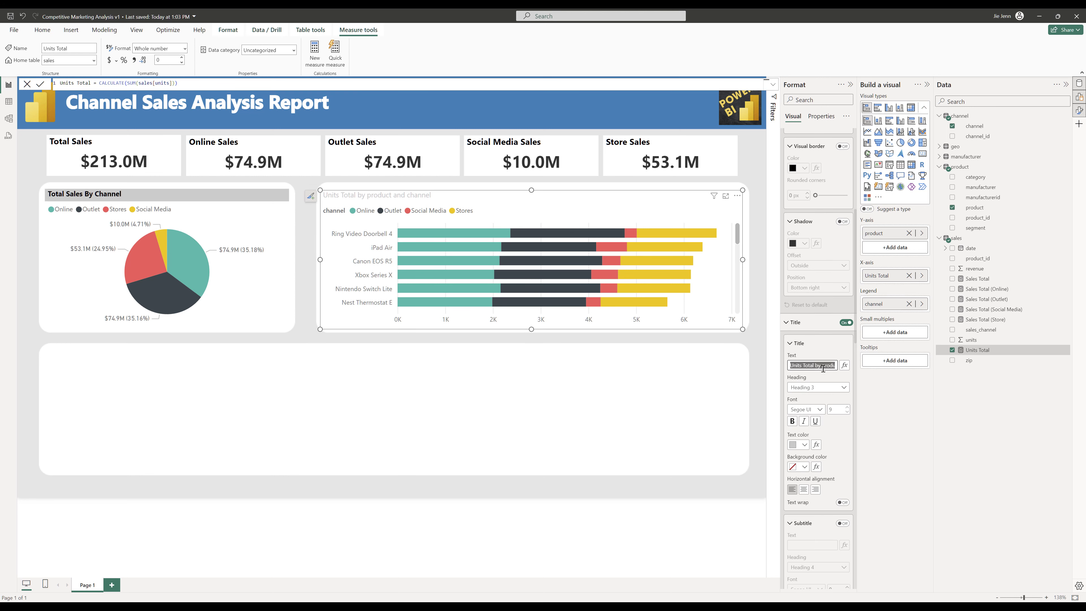
text(Total Units By Product And Channel)
key(Return)
Format the bar chart's title with a bold Segoe UI font, black text and a light gray background
click(820, 410)
click(821, 474)
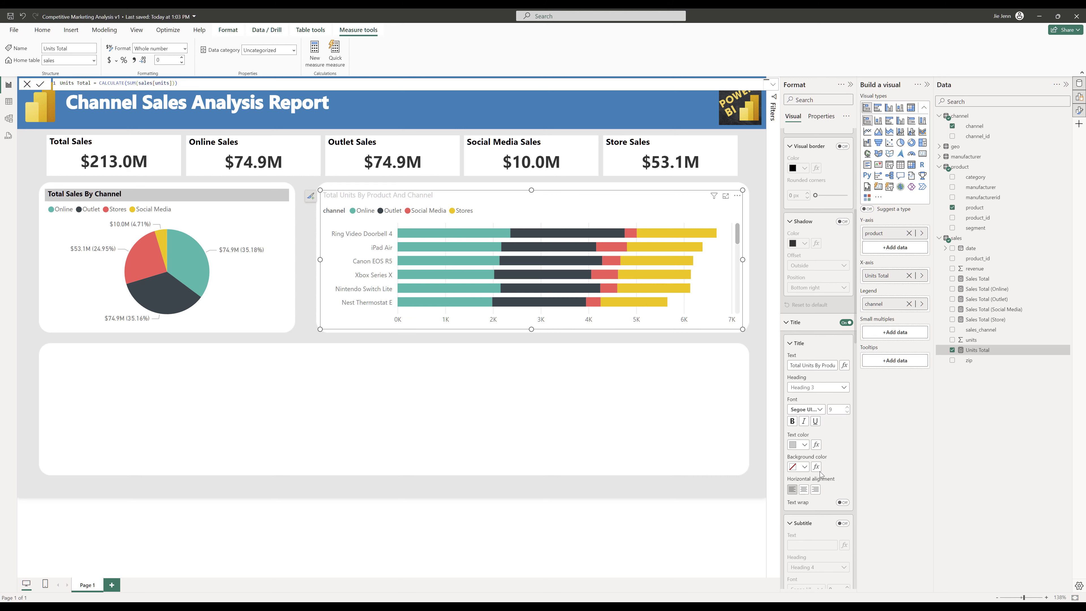
click(805, 445)
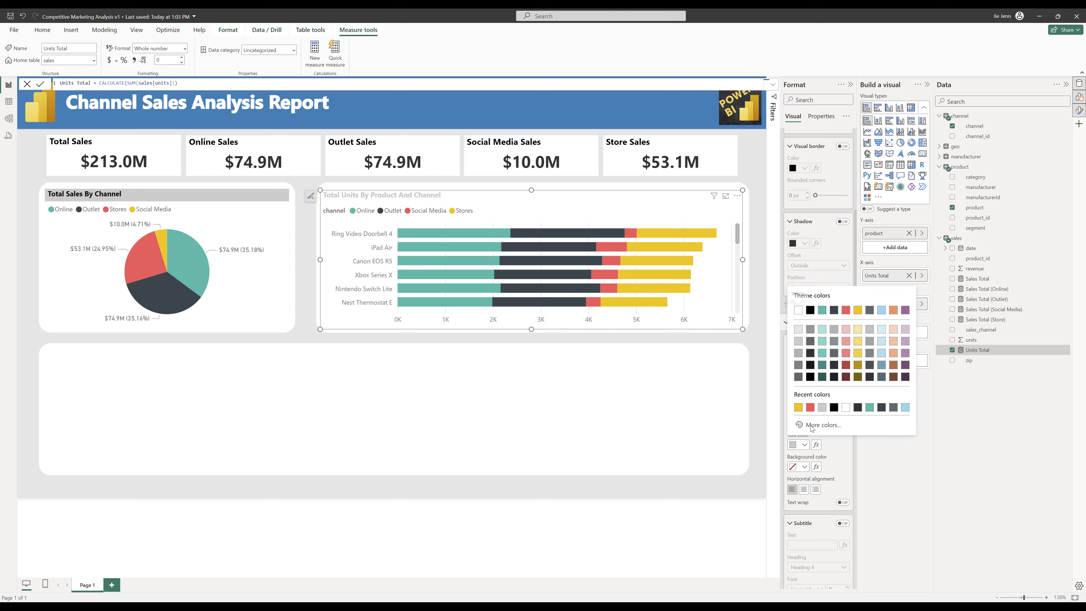
click(815, 378)
click(805, 467)
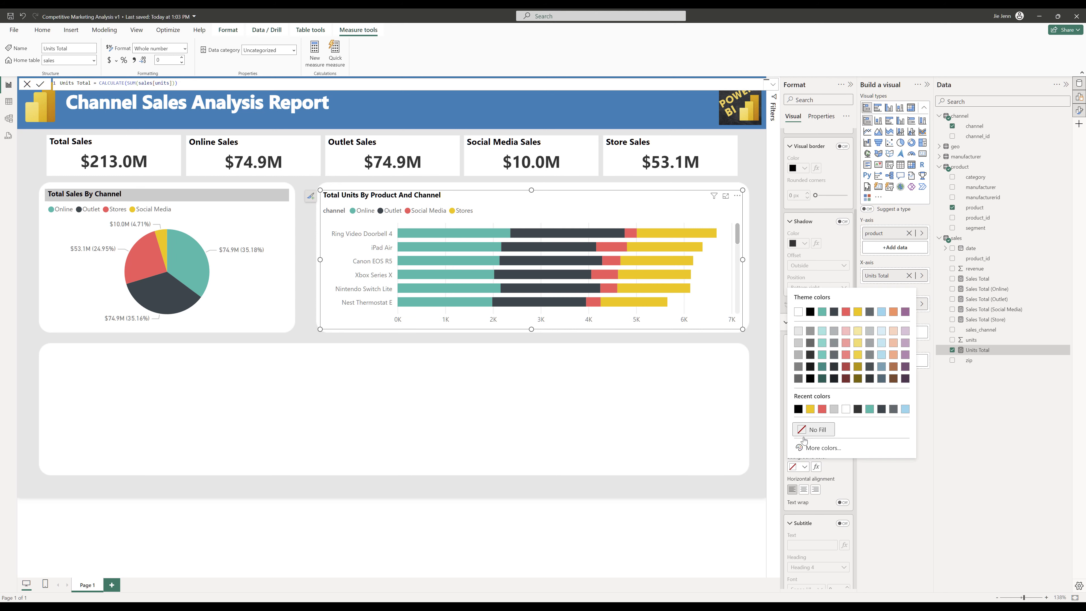
click(799, 343)
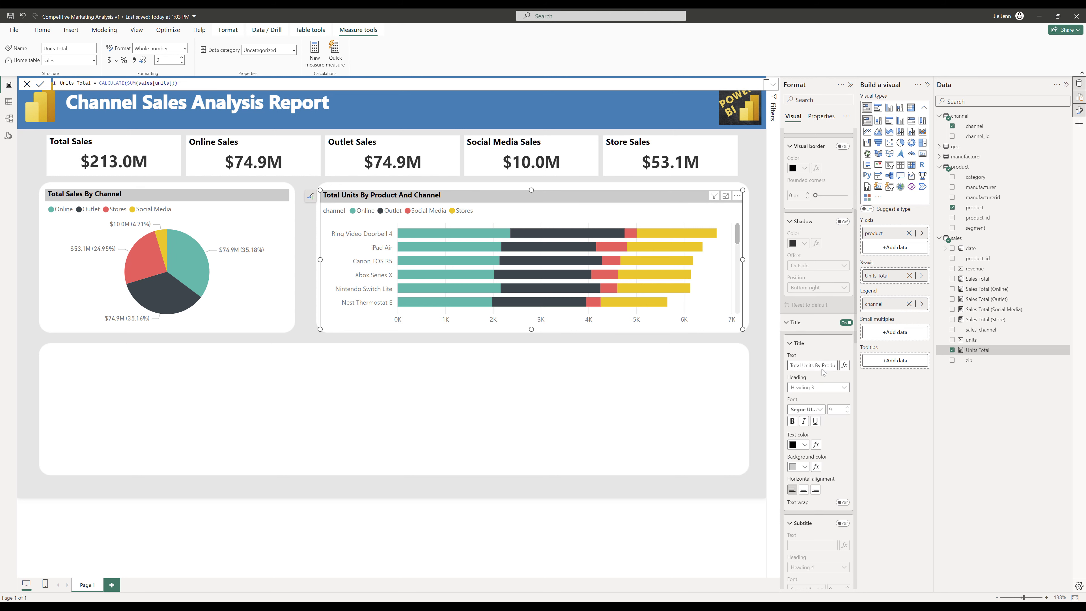
Turn off the bar chart's legend title and deselect the chart
scroll(822, 428, down, 10)
scroll(822, 462, down, 3)
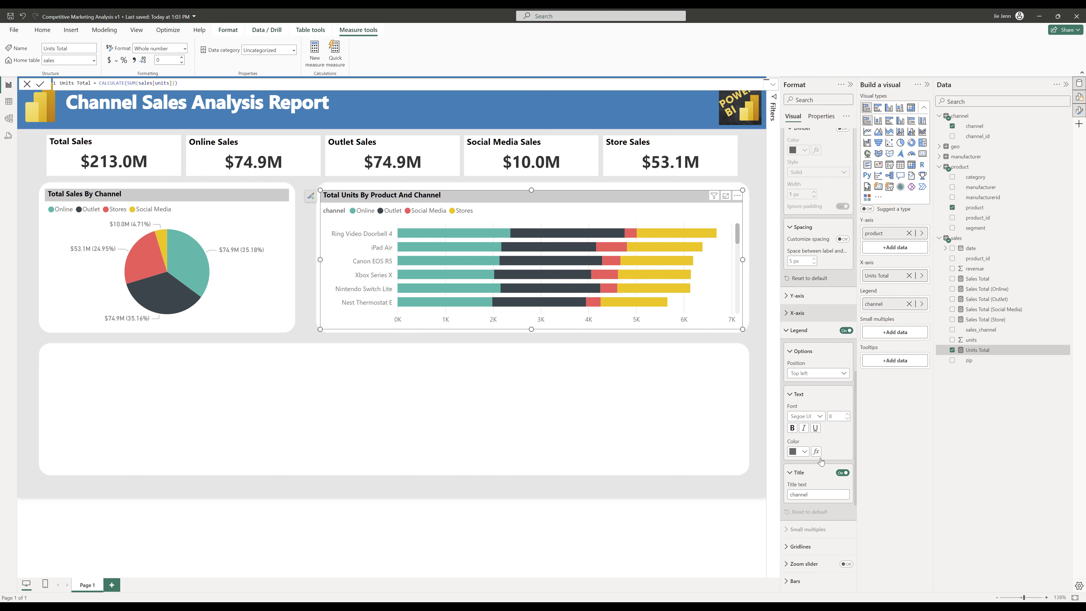
click(843, 473)
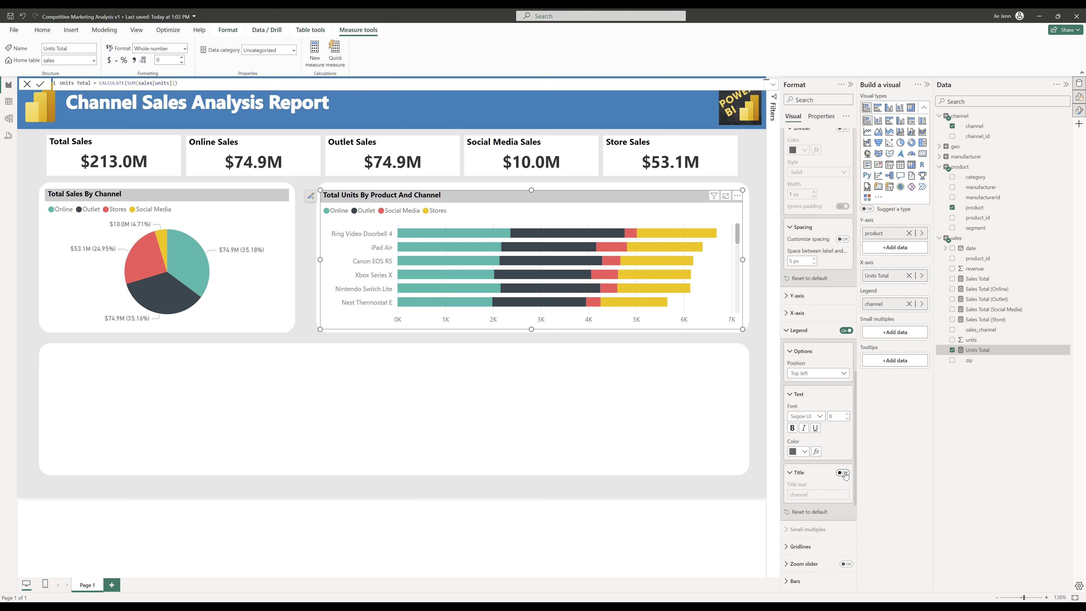
click(736, 393)
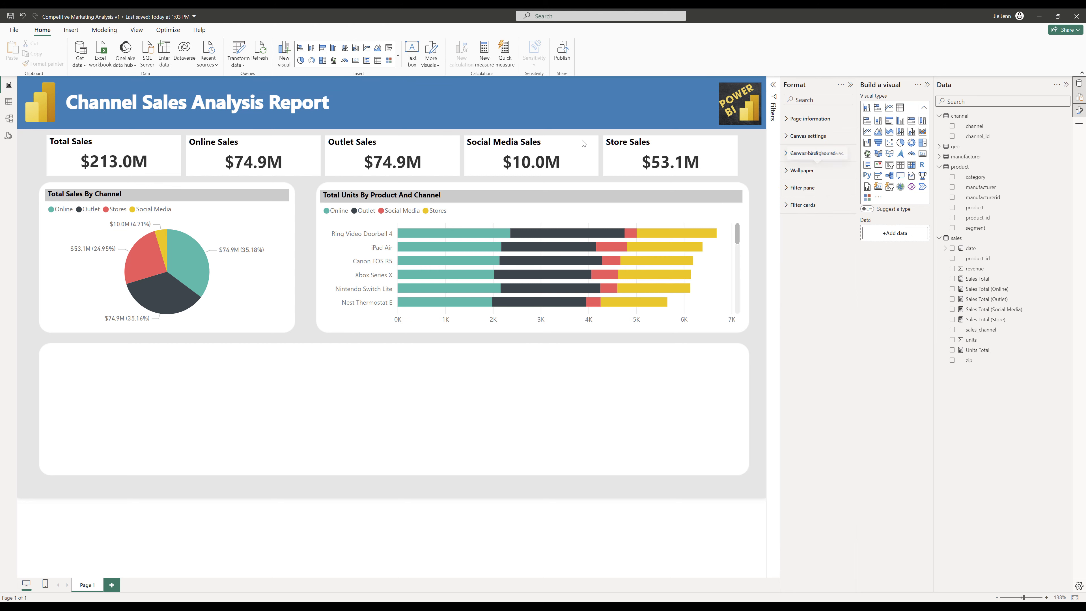
Insert a line and stacked column chart on the report page
click(71, 29)
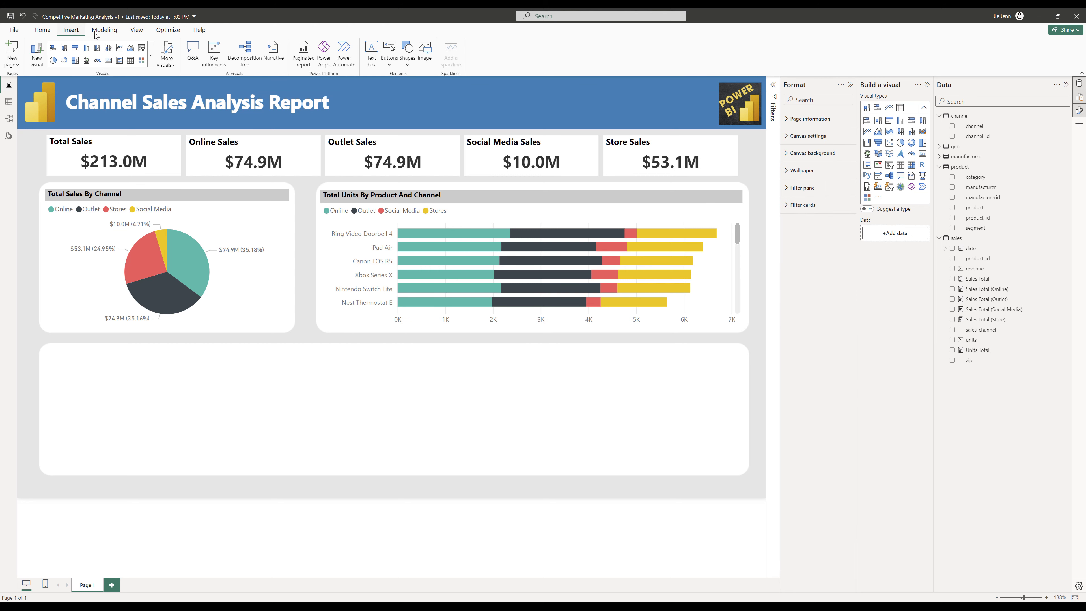
click(151, 54)
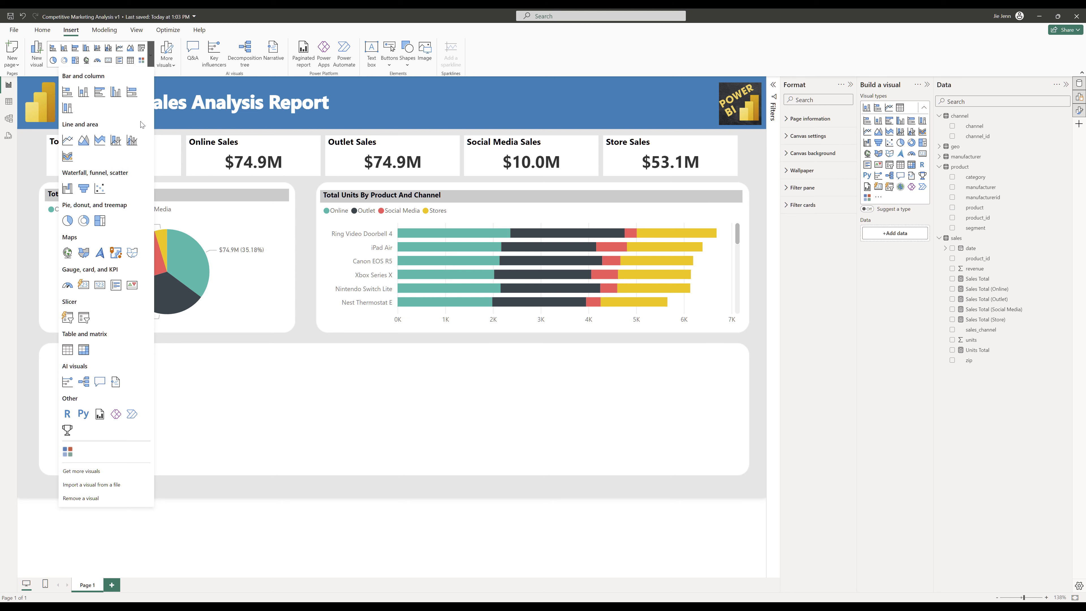
click(115, 140)
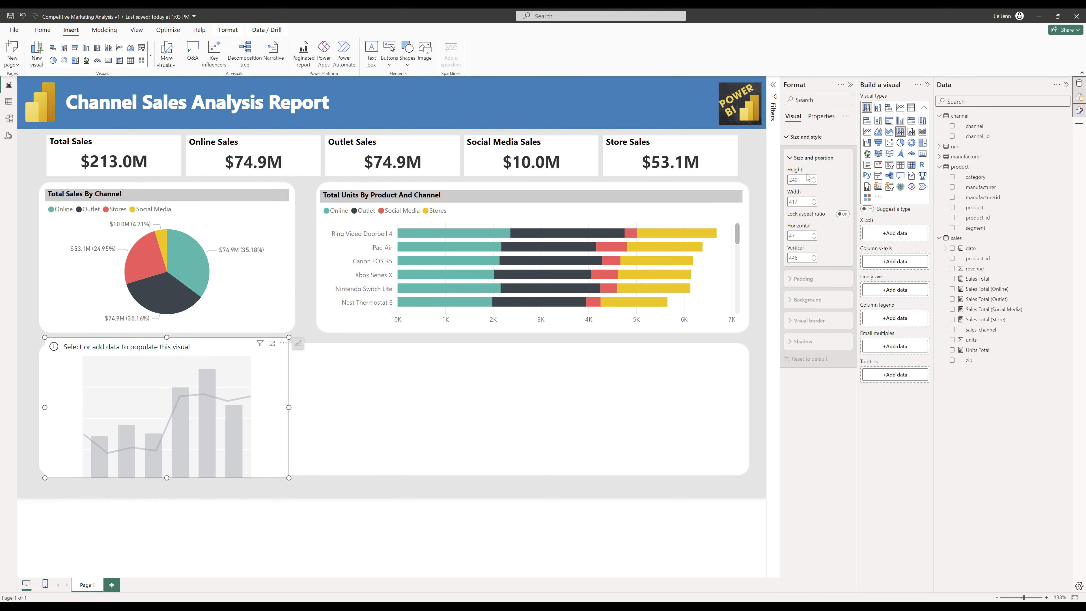
Set the combo chart's height to 211, width to 1190, horizontal position to 49 and vertical position to 465
click(807, 175)
text(211)
key(Tab)
text(1)
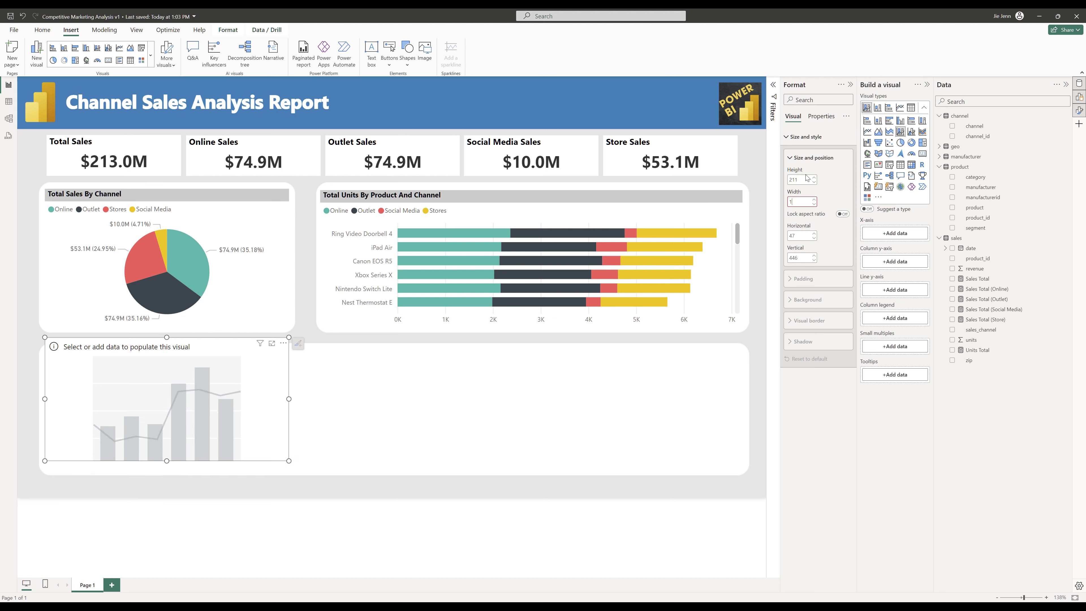
key(Tab)
key(Tab)
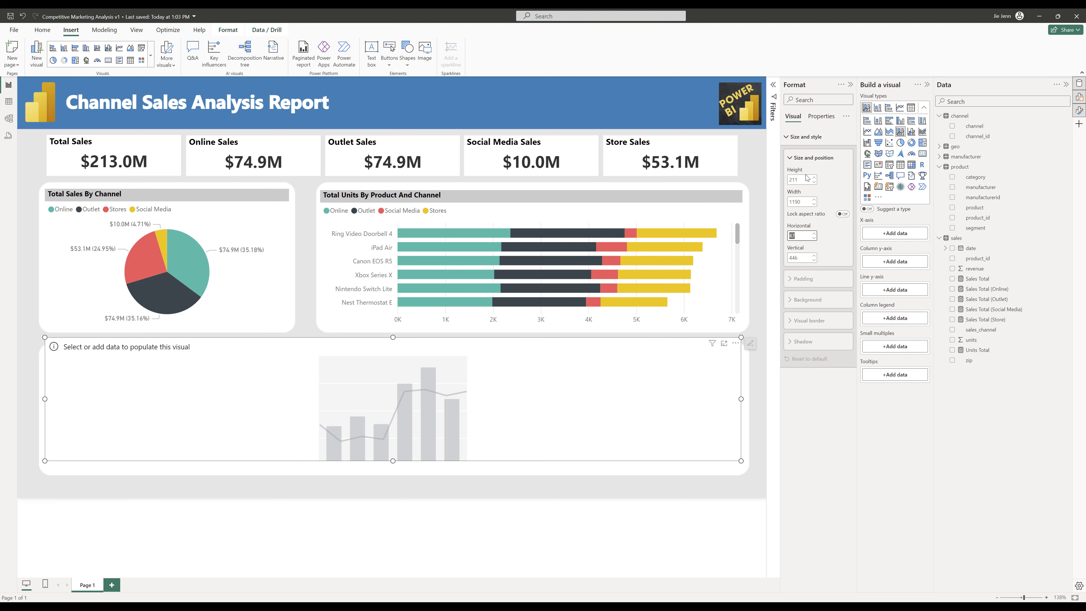
text(49)
key(Tab)
text(4)
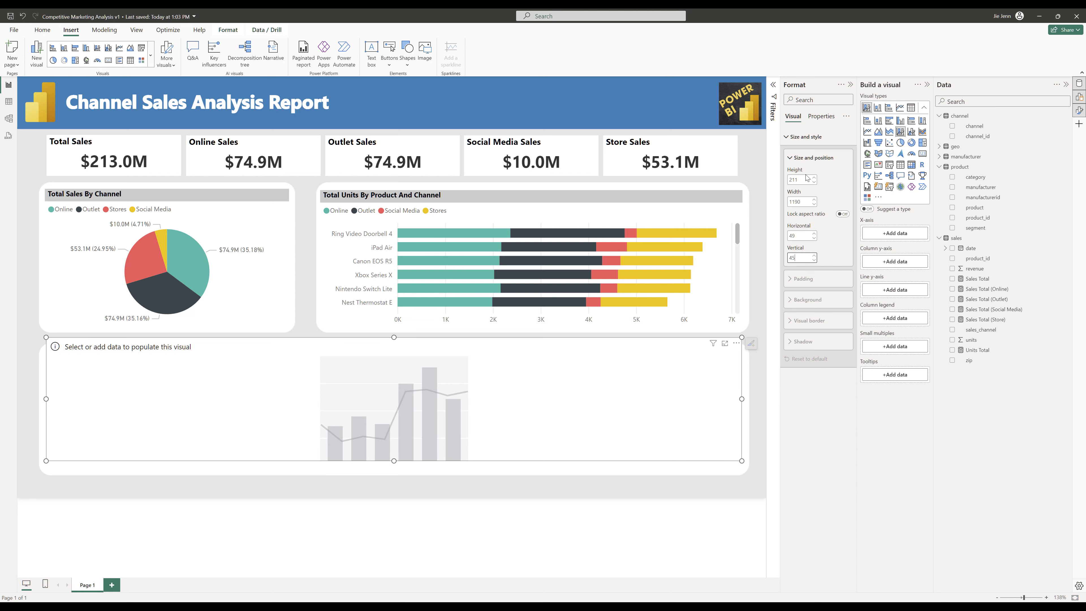
text(65)
key(Tab)
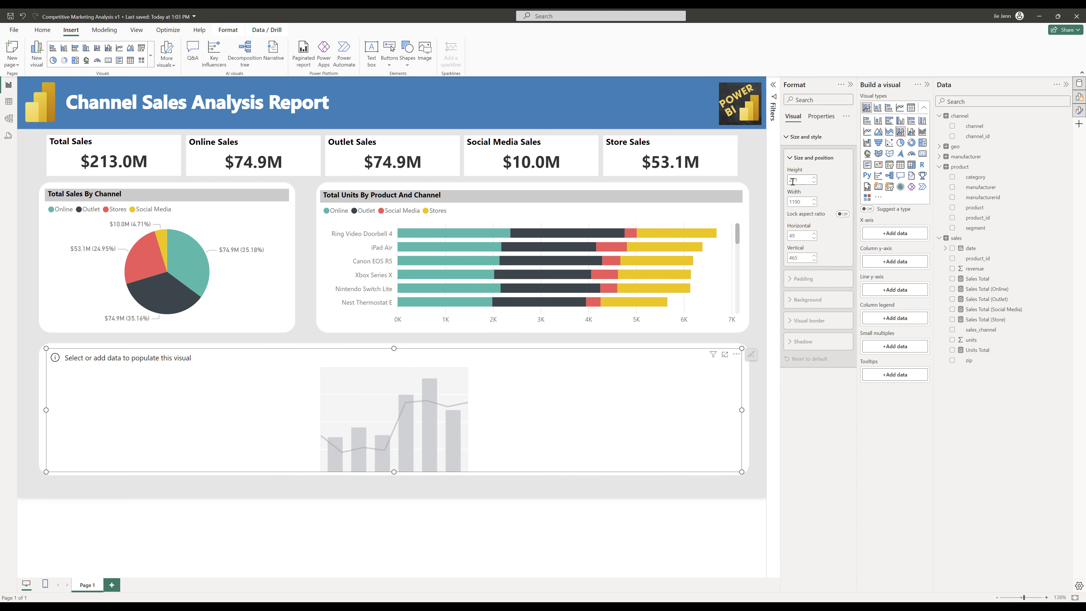
Add a calculated column to the sales table defined as Month Name = FORMAT(sales[date], "MMM")
click(9, 102)
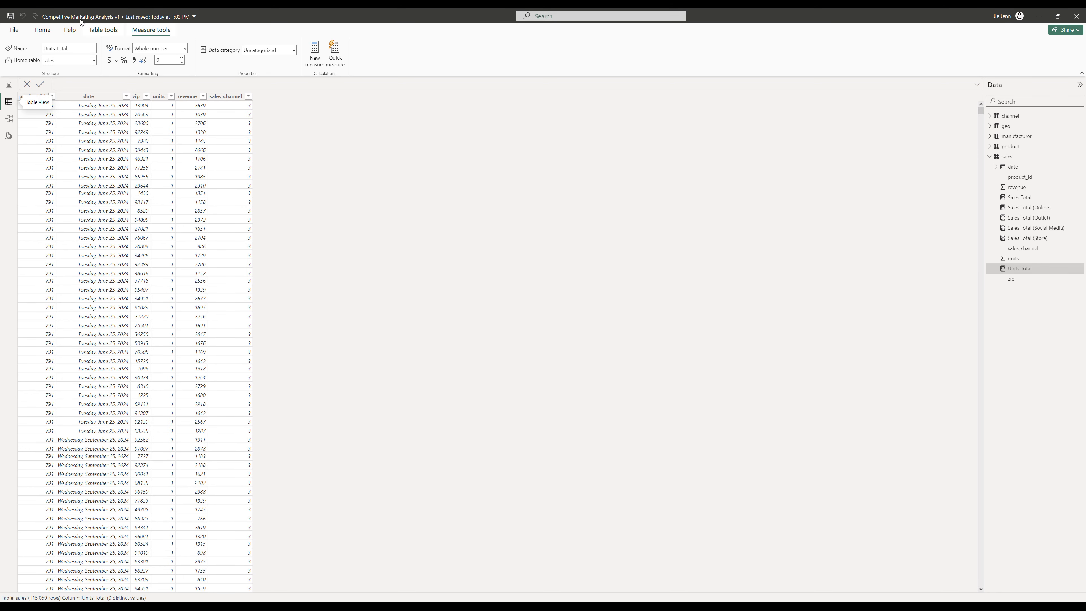
click(102, 30)
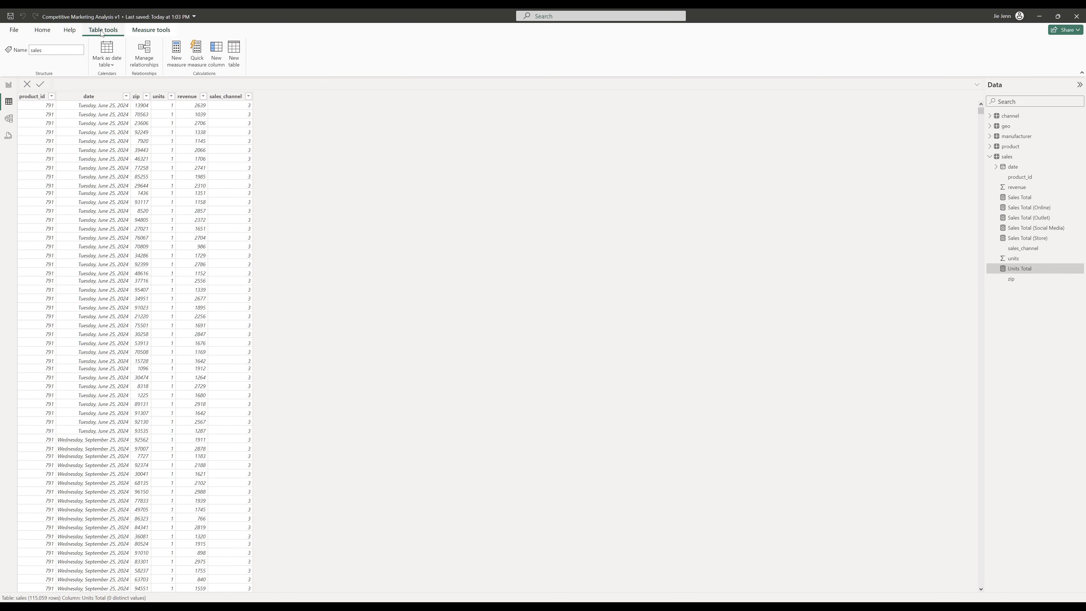
click(217, 62)
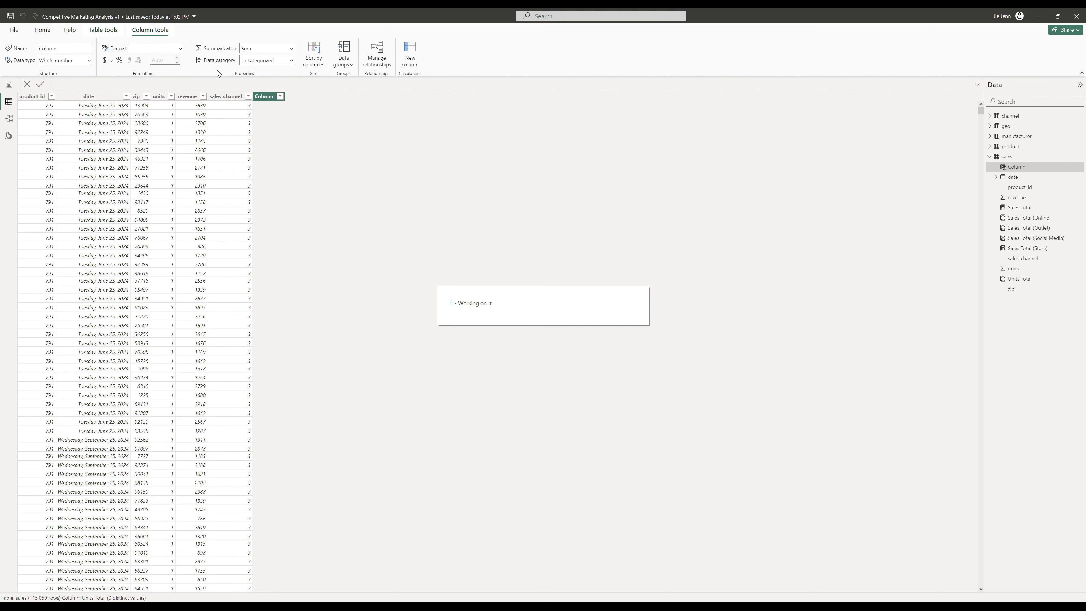
text(Month Na)
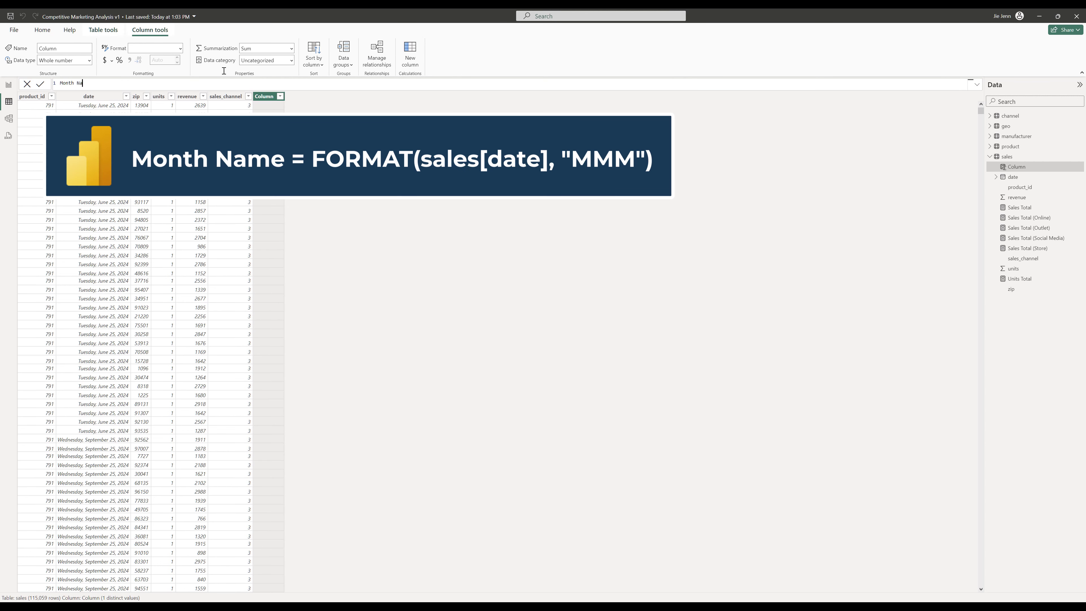
text(me = FORMAT(sales[)
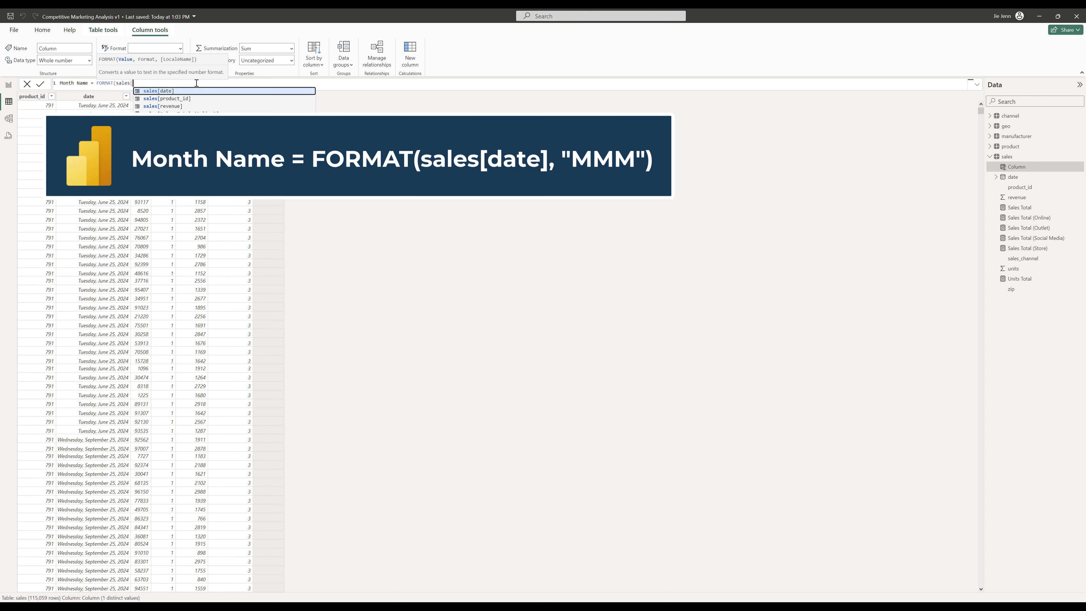
text(date], "MMM"))
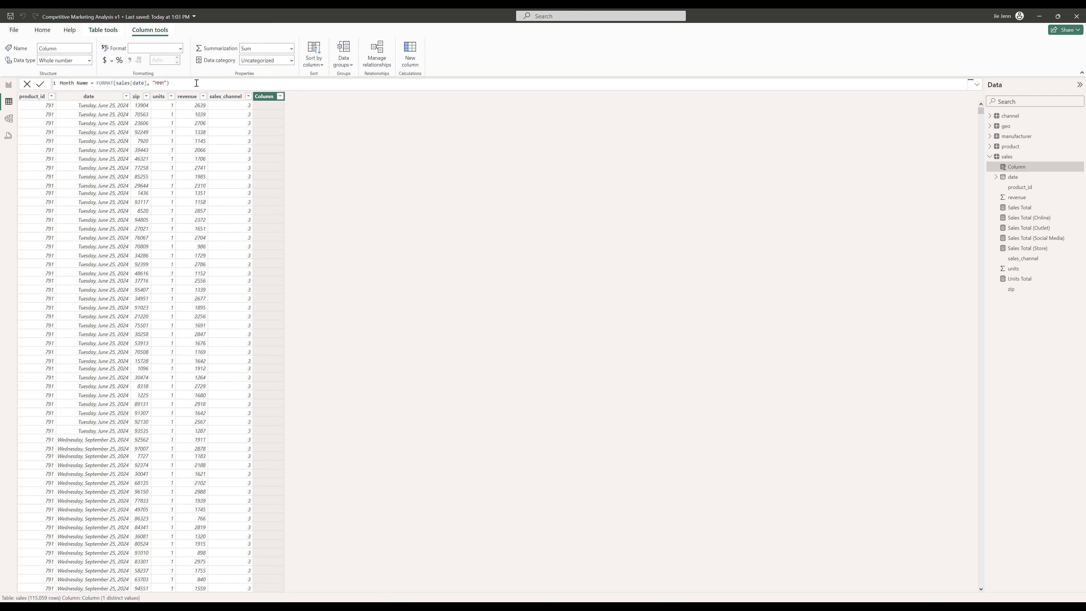
key(Return)
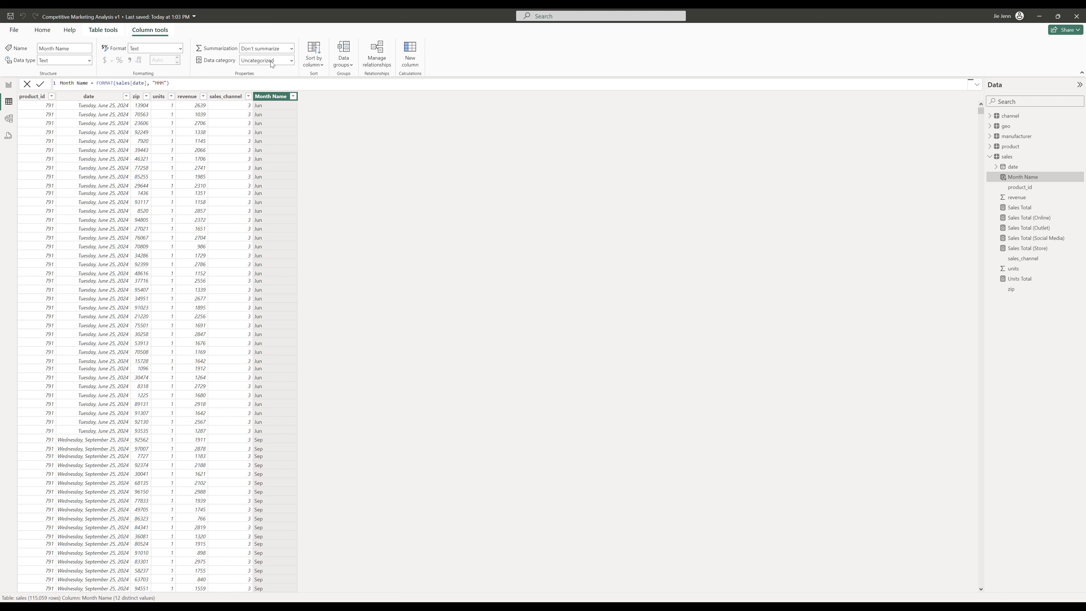
Add a second calculated column to the sales table defined as Month Number = MONTH(sales[date])
click(410, 53)
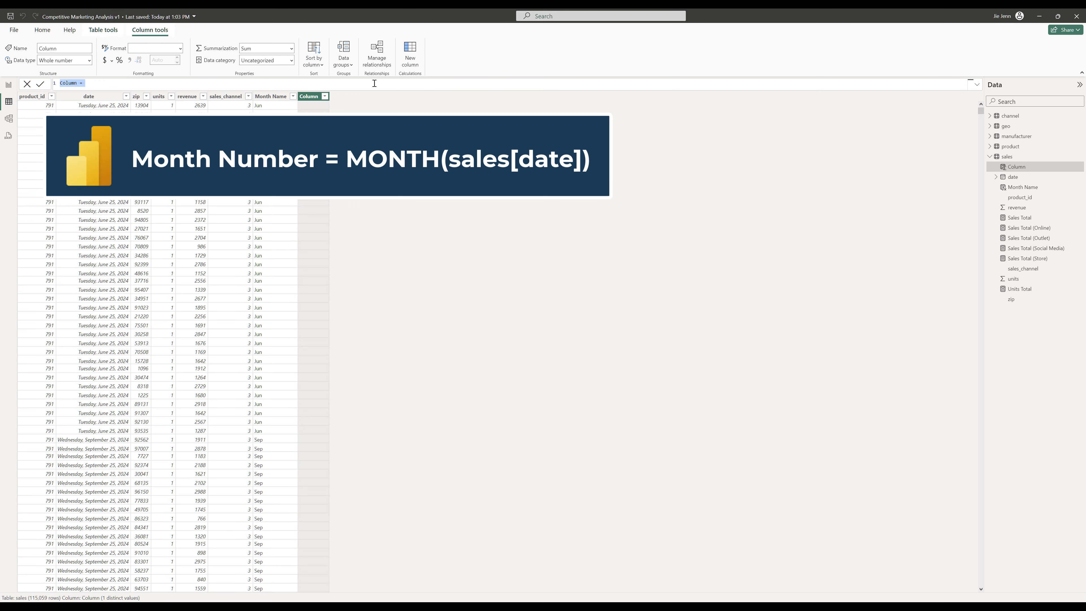
key(ctrl+a)
text(Month Number = MONTH(sales[date]))
key(Return)
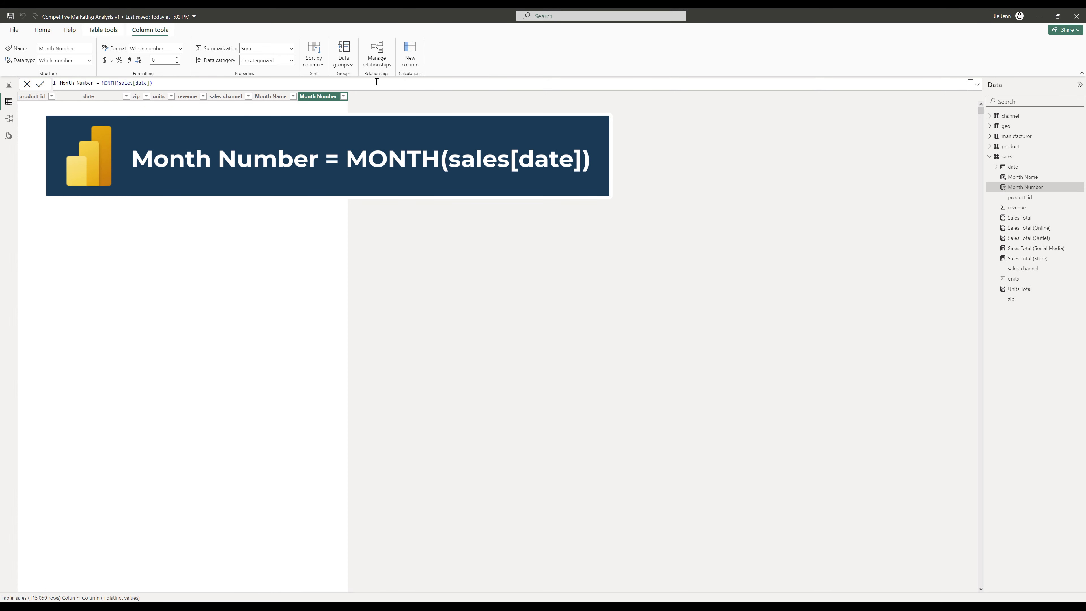
Sort the Month Name column by Month Number and return to the report page
click(274, 96)
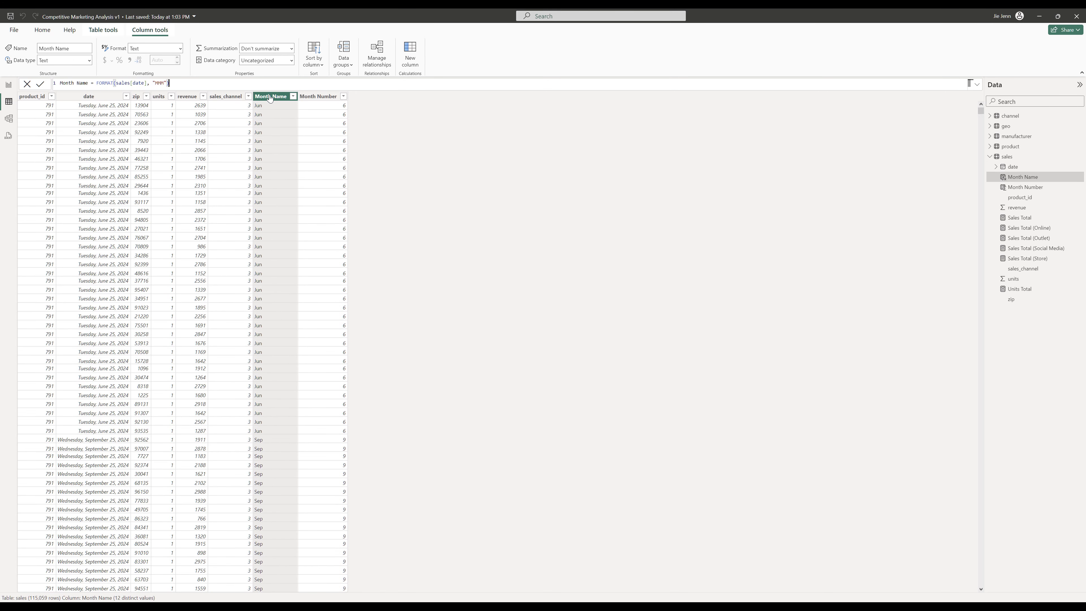
click(321, 67)
click(7, 85)
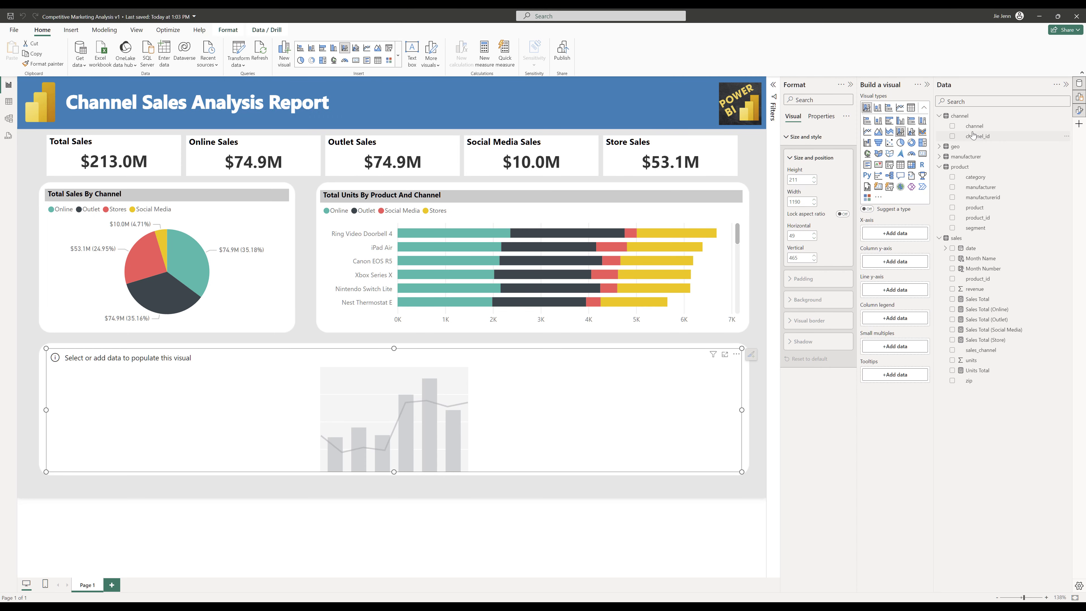
Populate the combo chart with channel and Month Name on the X-axis, Sales Total as column values and channel as column legend
drag(974, 127, 882, 238)
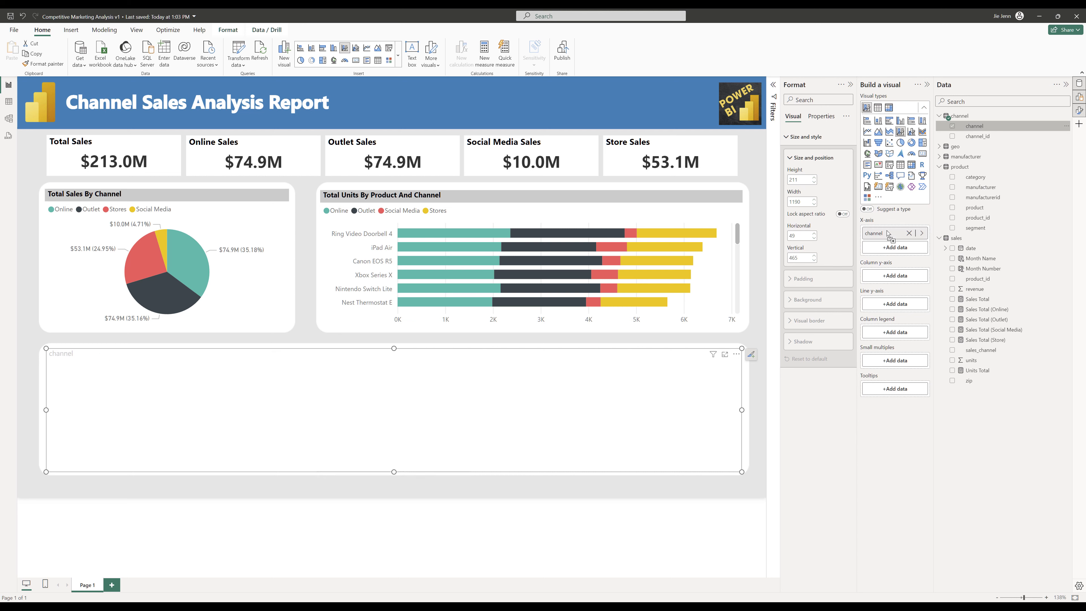
drag(981, 258, 908, 248)
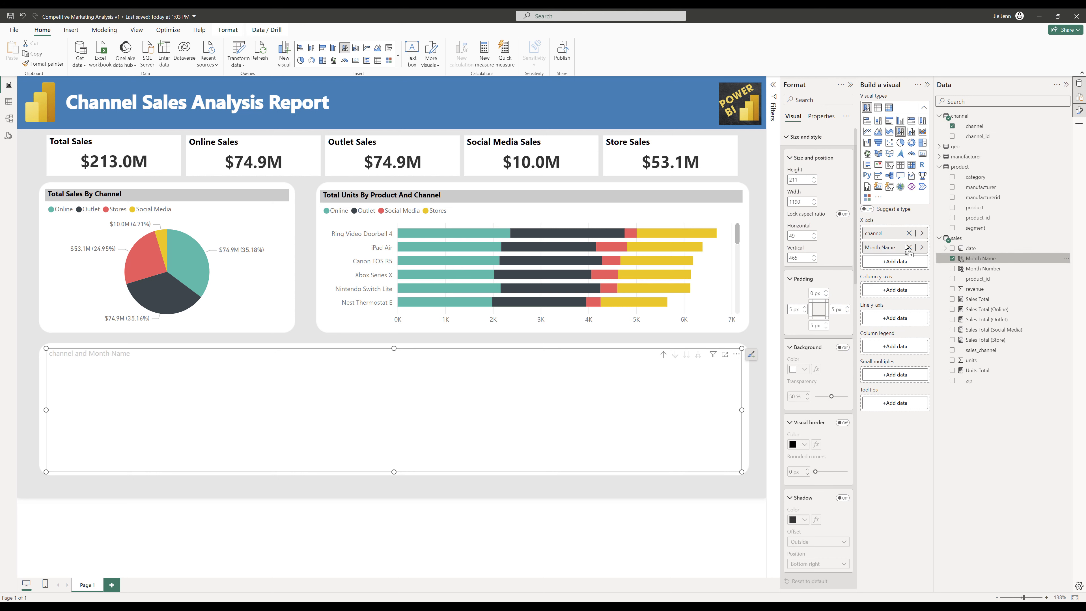
drag(980, 301, 924, 293)
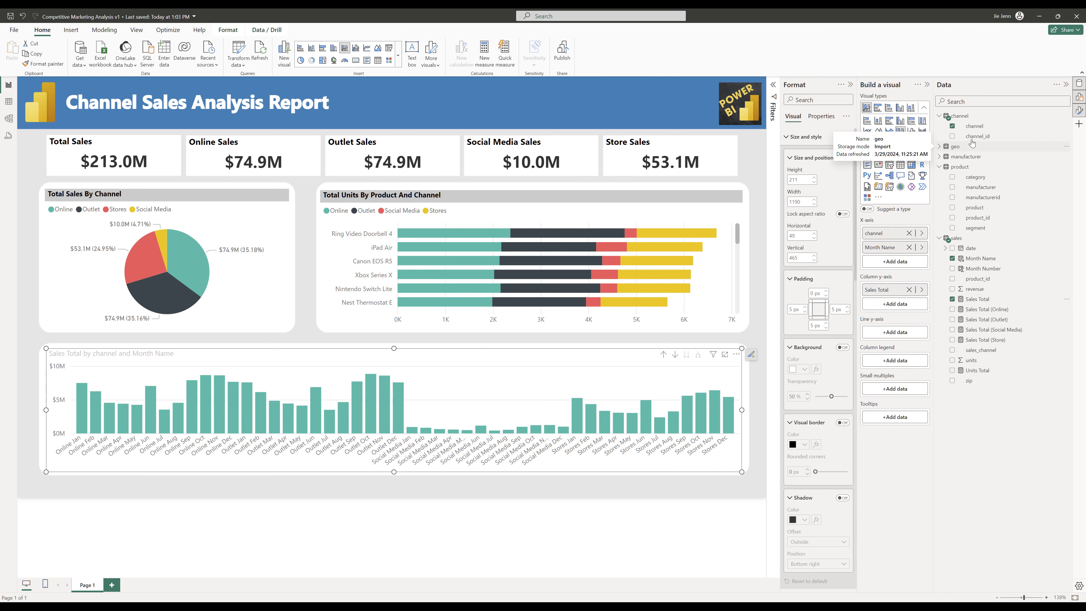
drag(977, 128, 903, 361)
Title the combo chart "Total Sales By Channel Over Time" and set the title font to a bold Segoe UI variant
scroll(821, 453, down, 2)
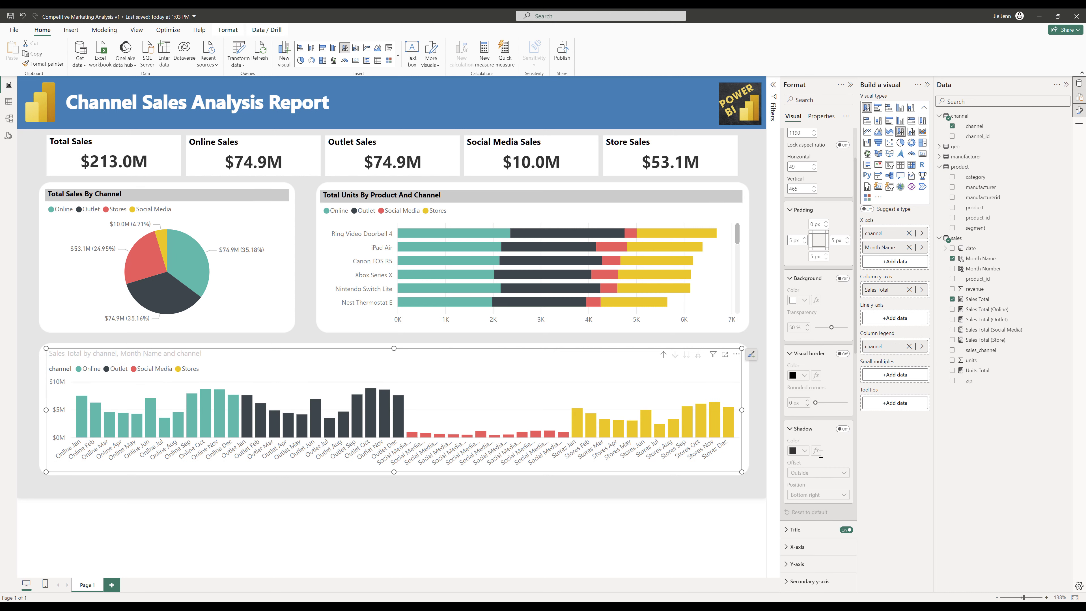
scroll(822, 457, down, 2)
click(796, 393)
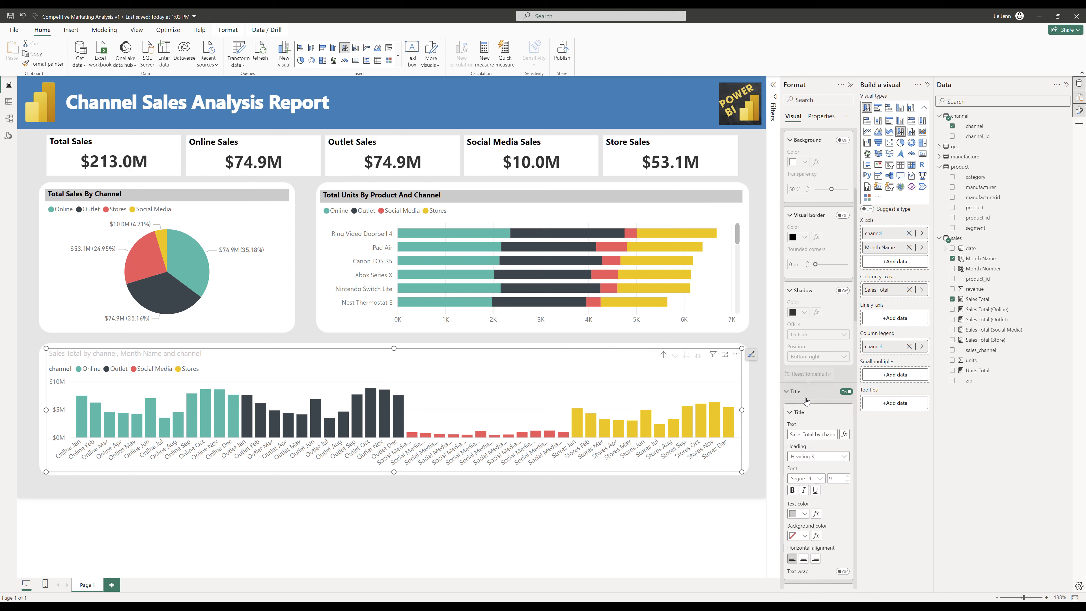
scroll(812, 426, down, 1)
click(817, 369)
key(ctrl+a)
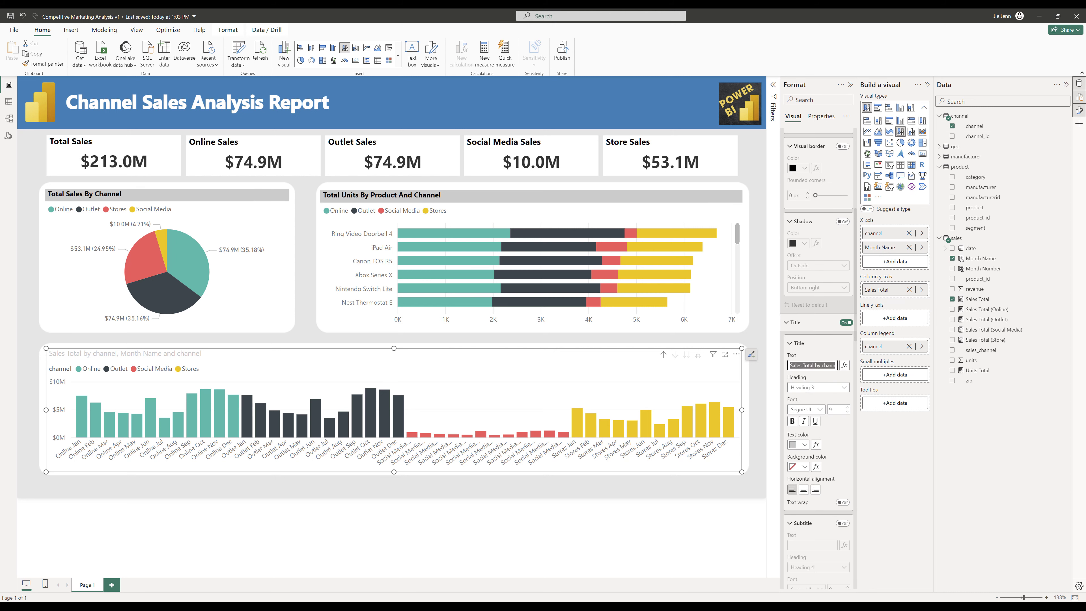
text(Total Sales By Channel Over Time)
click(819, 410)
click(813, 491)
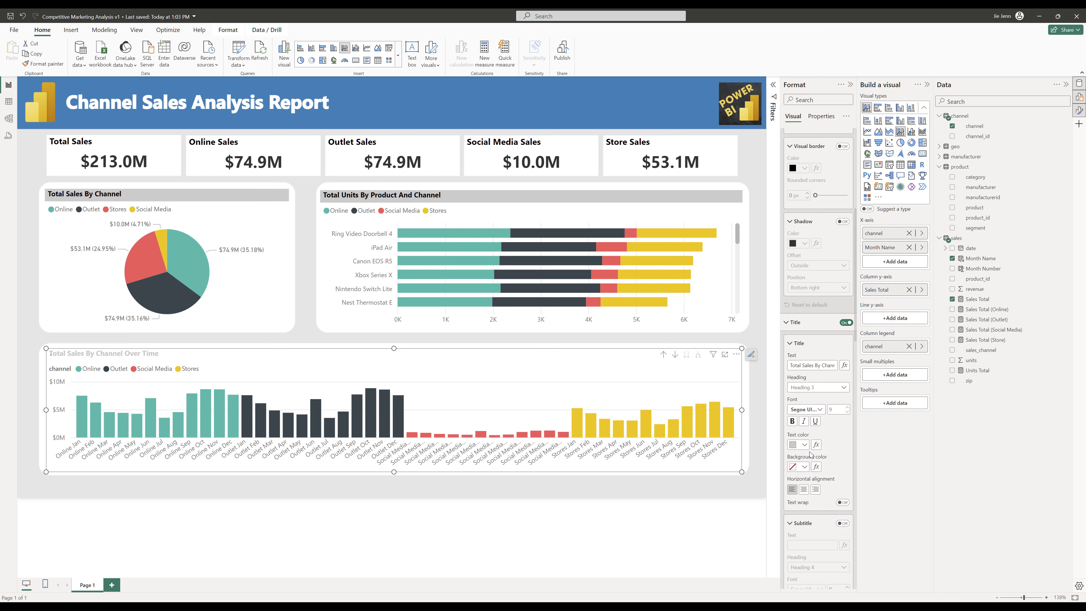
Give the combo chart's title black text on a gray background
click(804, 445)
click(810, 412)
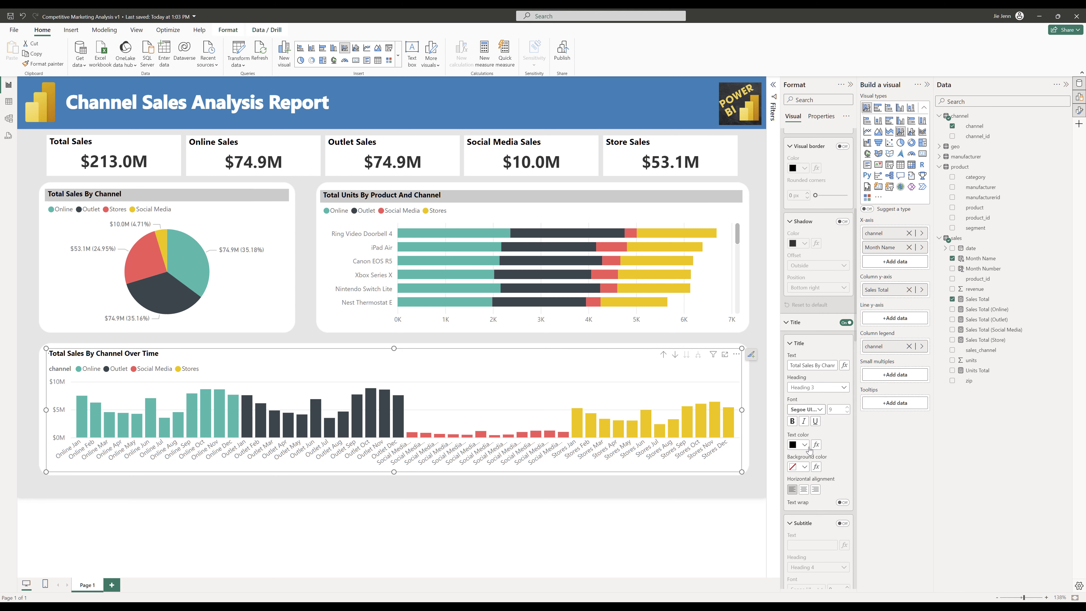
click(805, 467)
click(810, 410)
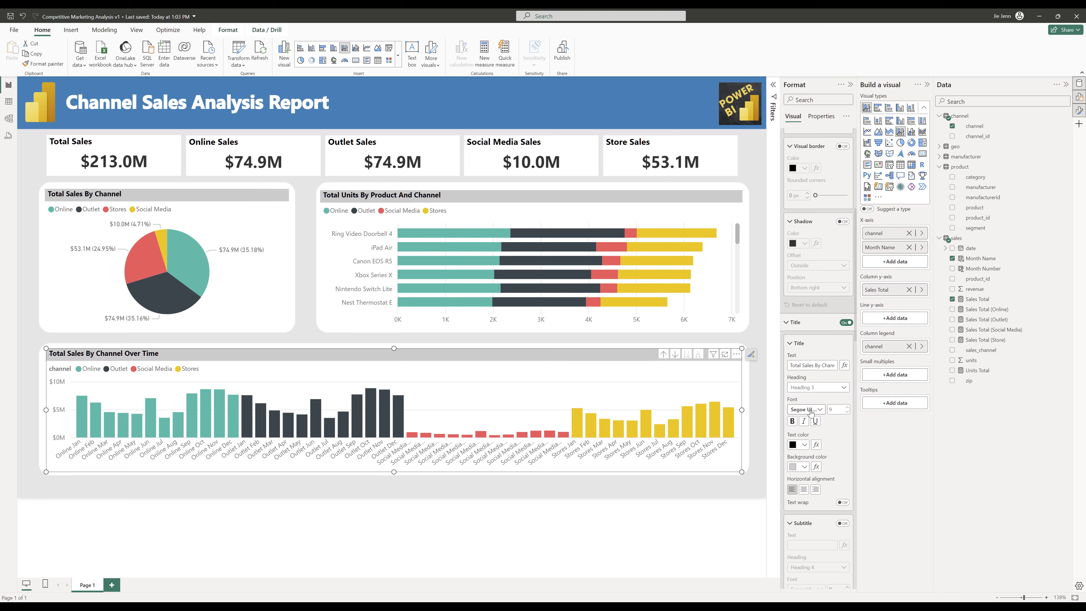
Turn off concatenated labels on the combo chart's X-axis and set the axis values' font size to 9
scroll(811, 412, down, 10)
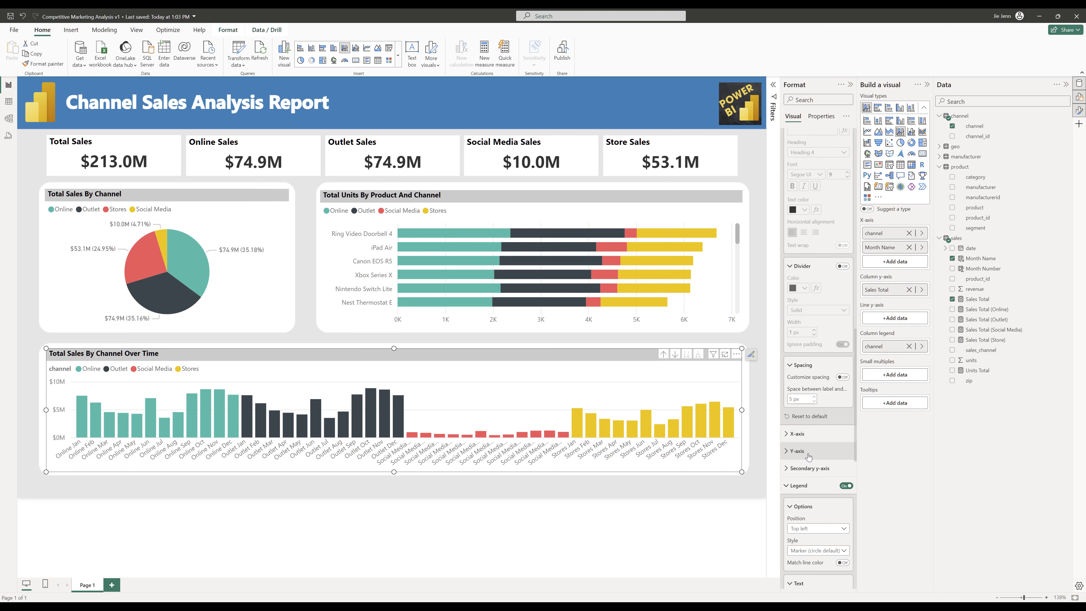
scroll(810, 430, down, 3)
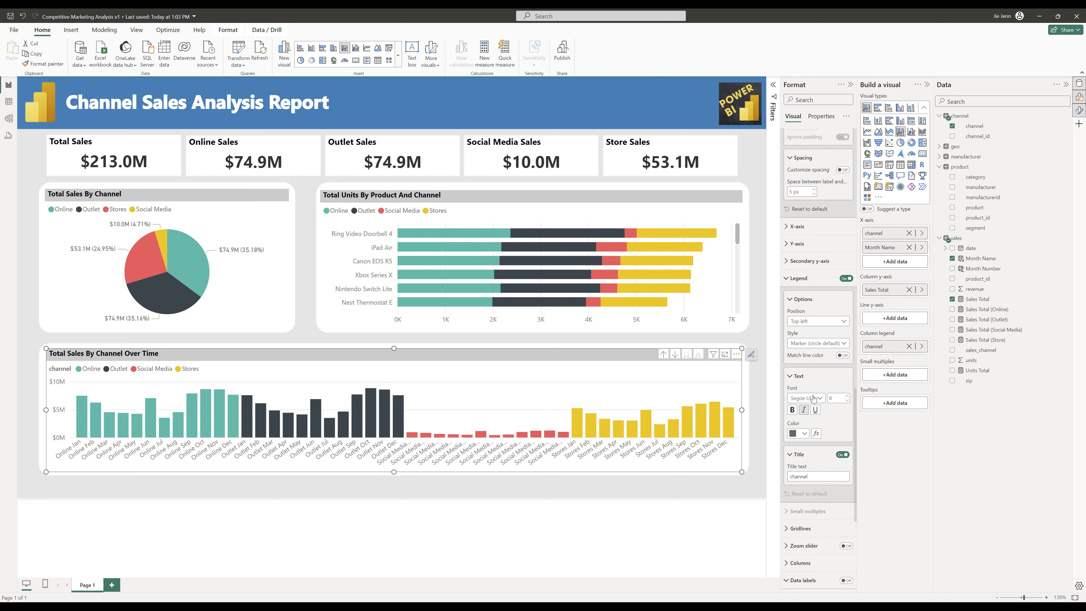
click(818, 234)
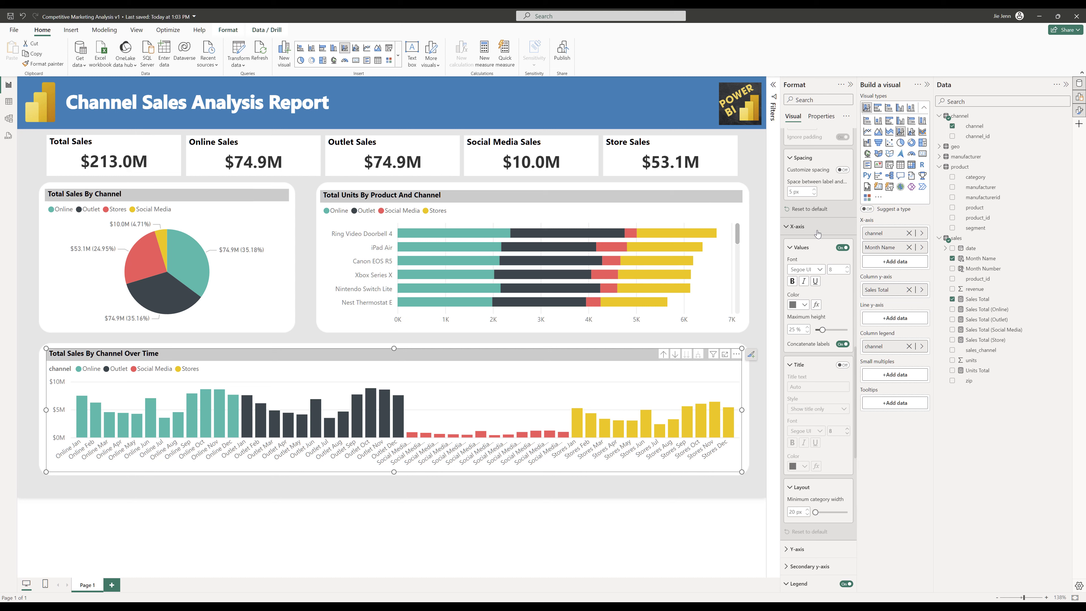
click(843, 344)
click(844, 344)
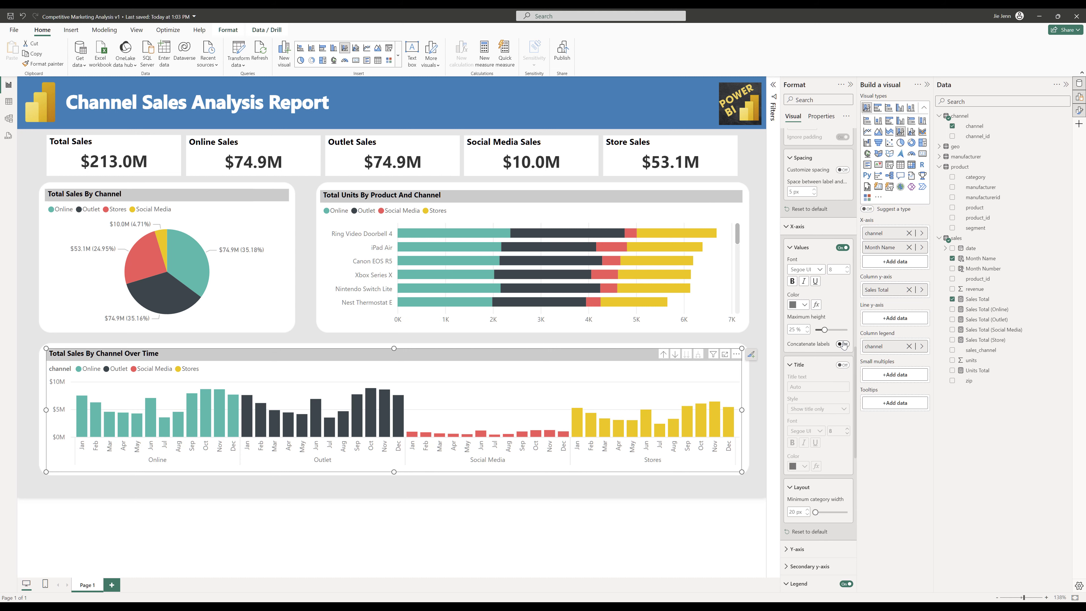
click(846, 267)
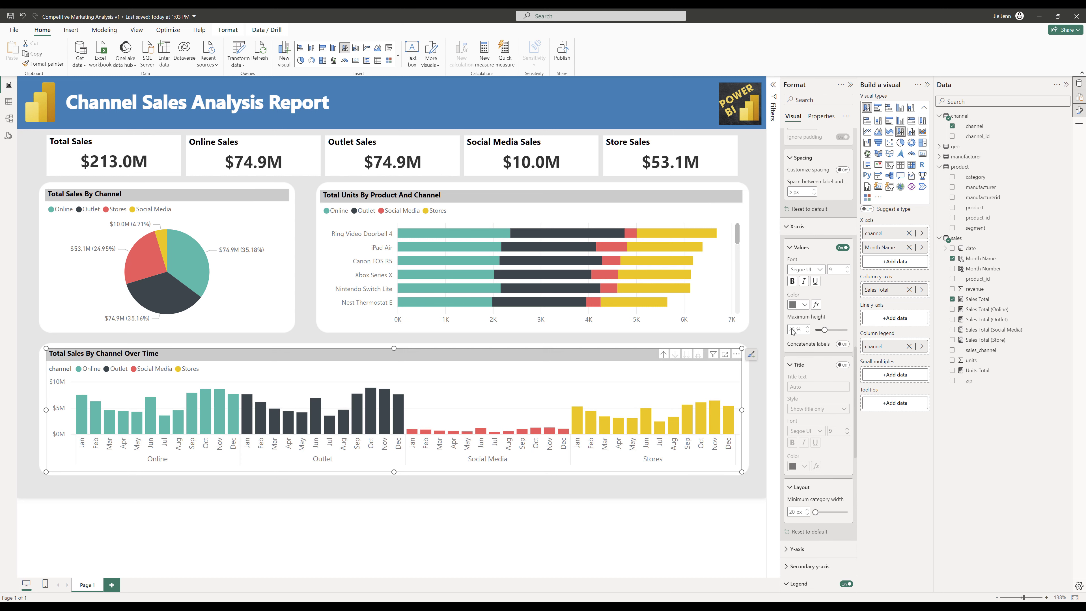
Hide the combo chart's legend title and make its horizontal gridlines Dotted in a darker gray
scroll(812, 471, down, 6)
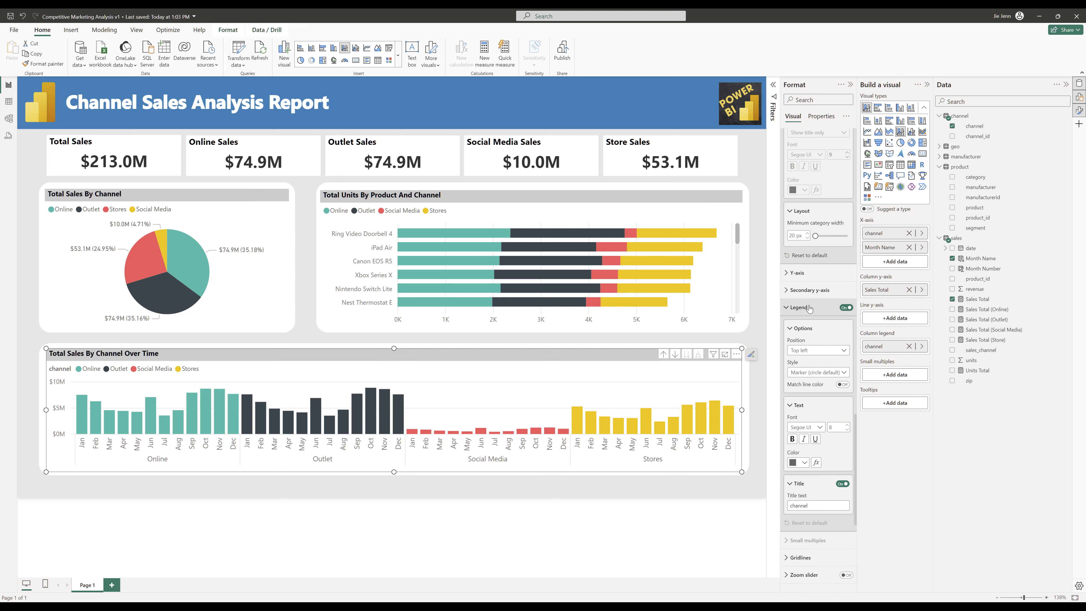
click(842, 484)
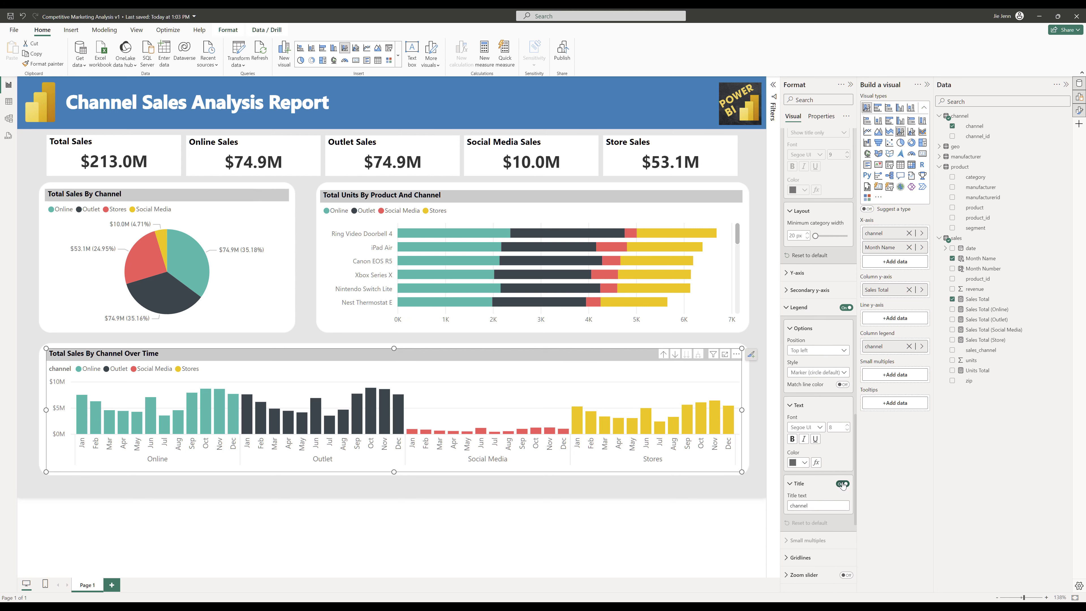
scroll(831, 434, down, 3)
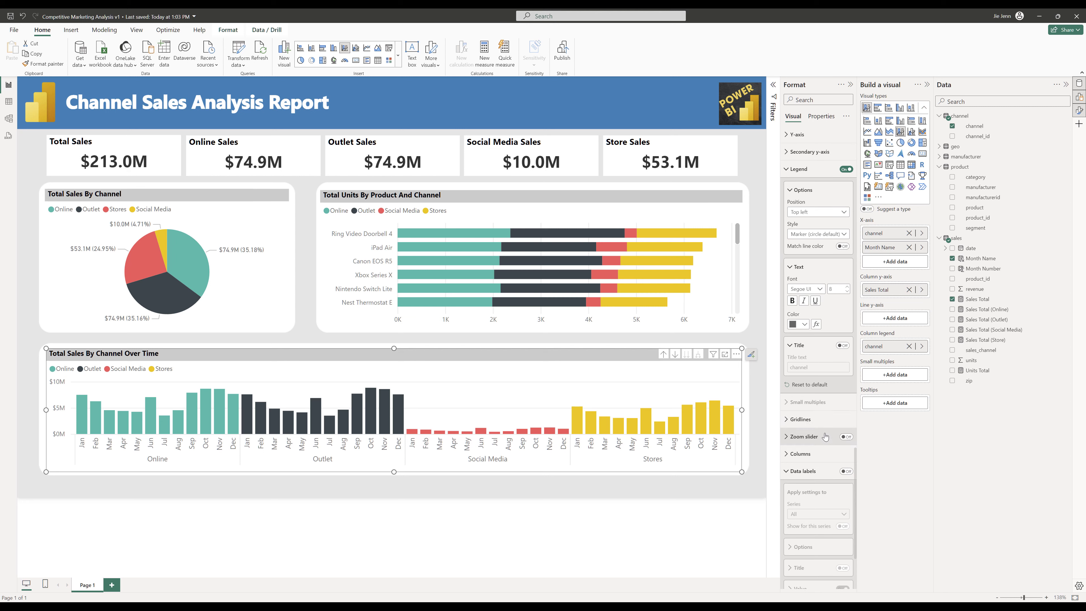
click(823, 424)
scroll(824, 427, down, 2)
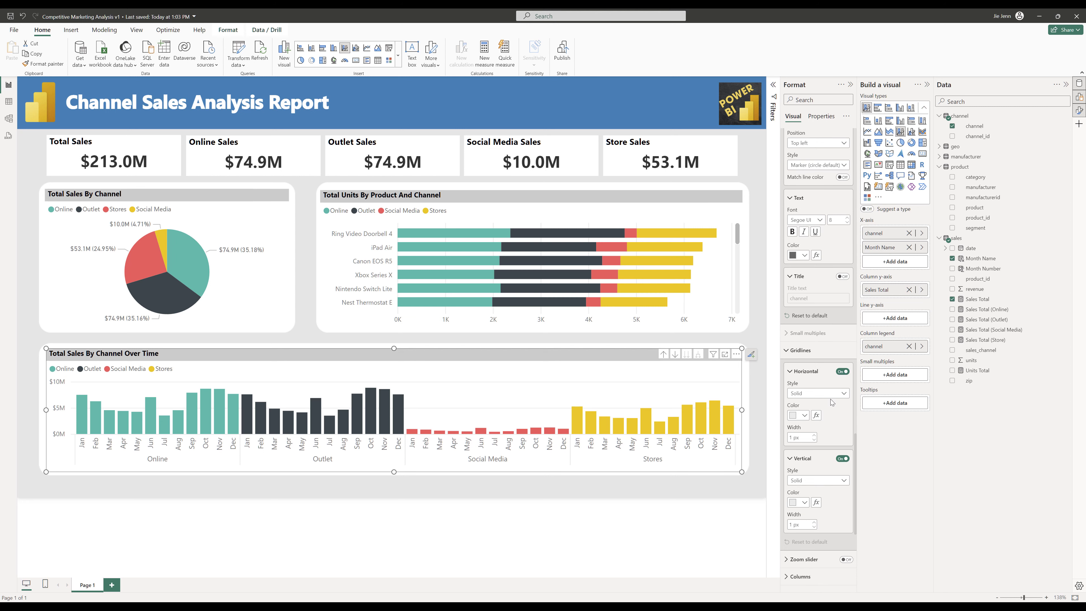
click(831, 394)
click(825, 413)
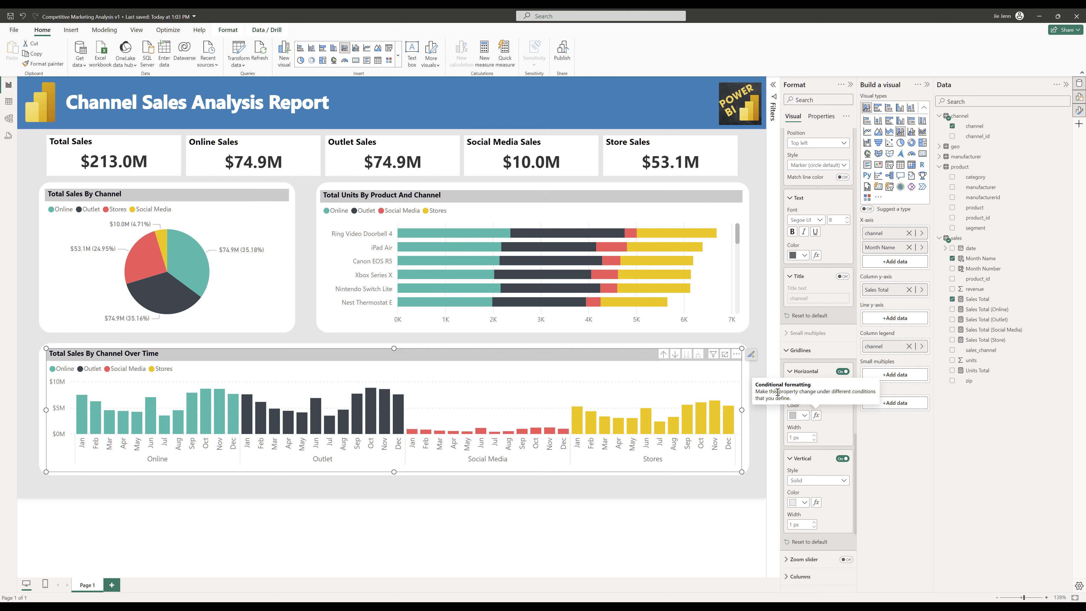
Insert the logo-black.png and YouTube.png images in the report footer, placing the YouTube logo directly left of the X logo
click(71, 29)
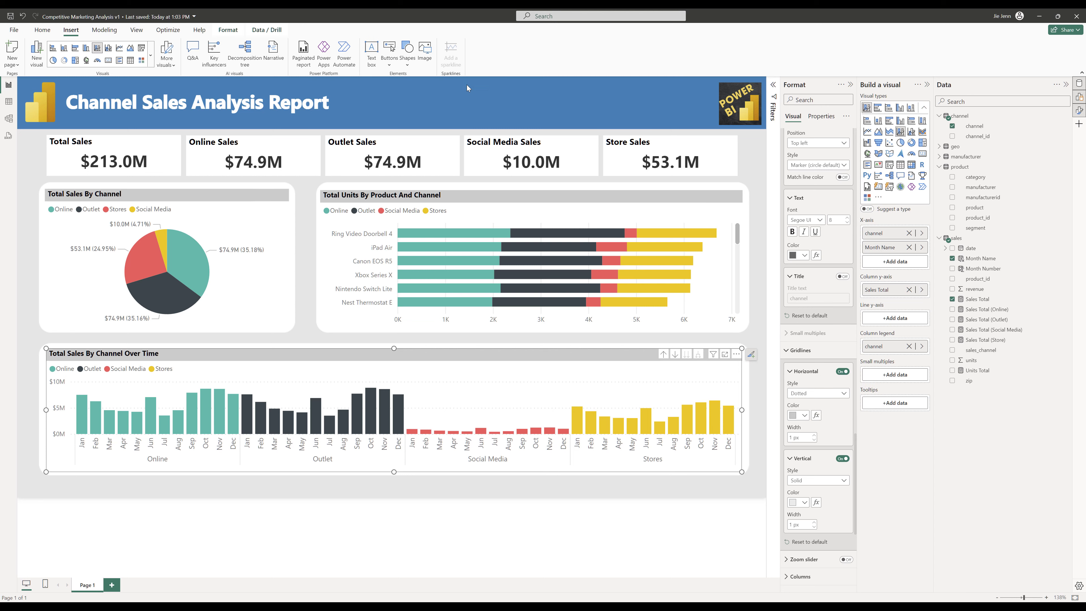
click(424, 50)
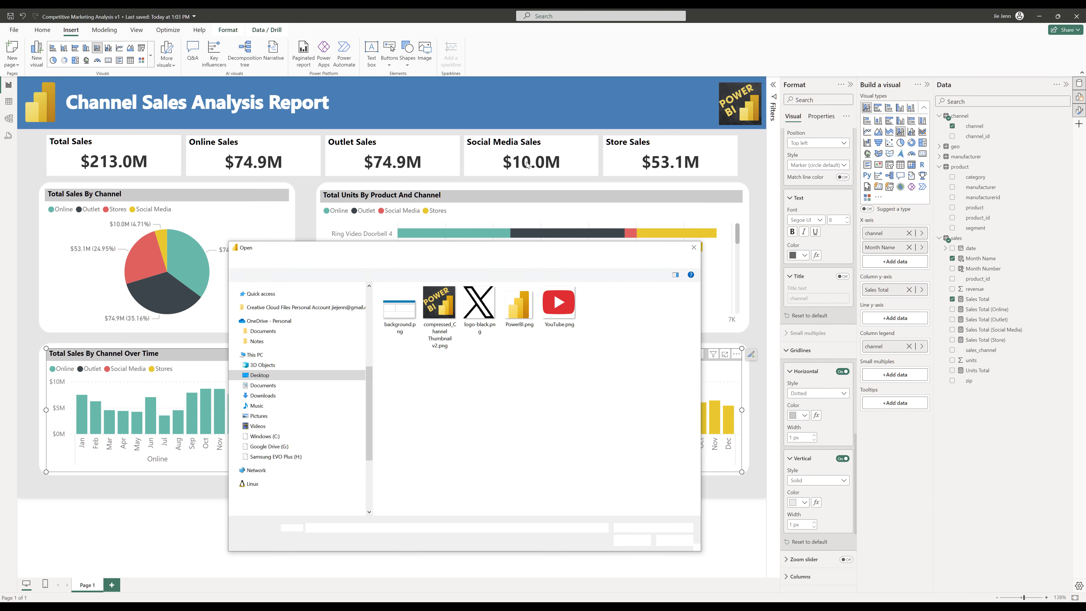
double_click(479, 305)
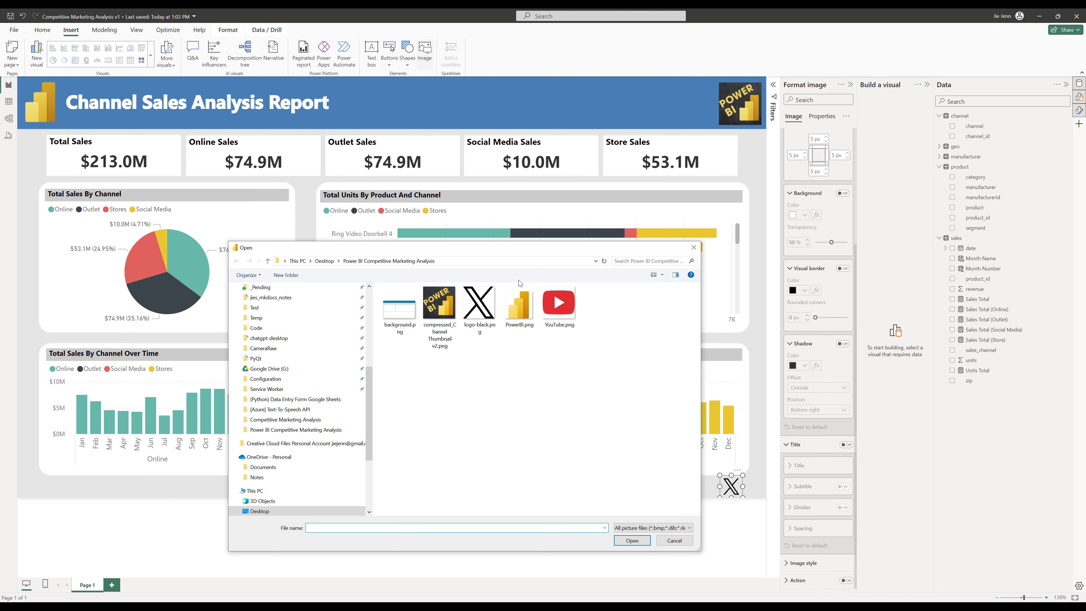
double_click(559, 304)
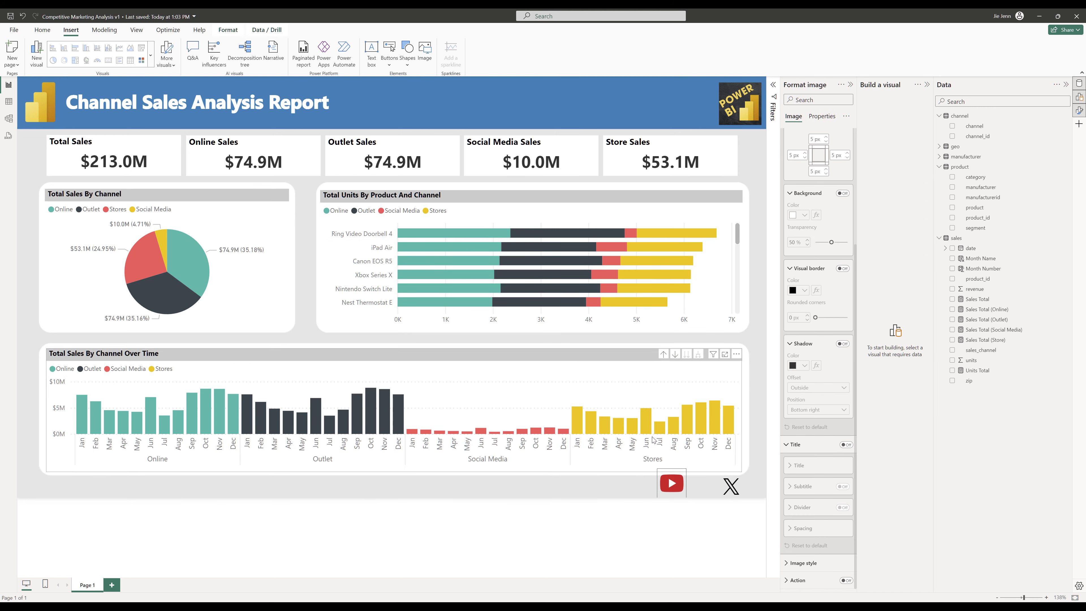
drag(675, 474, 708, 474)
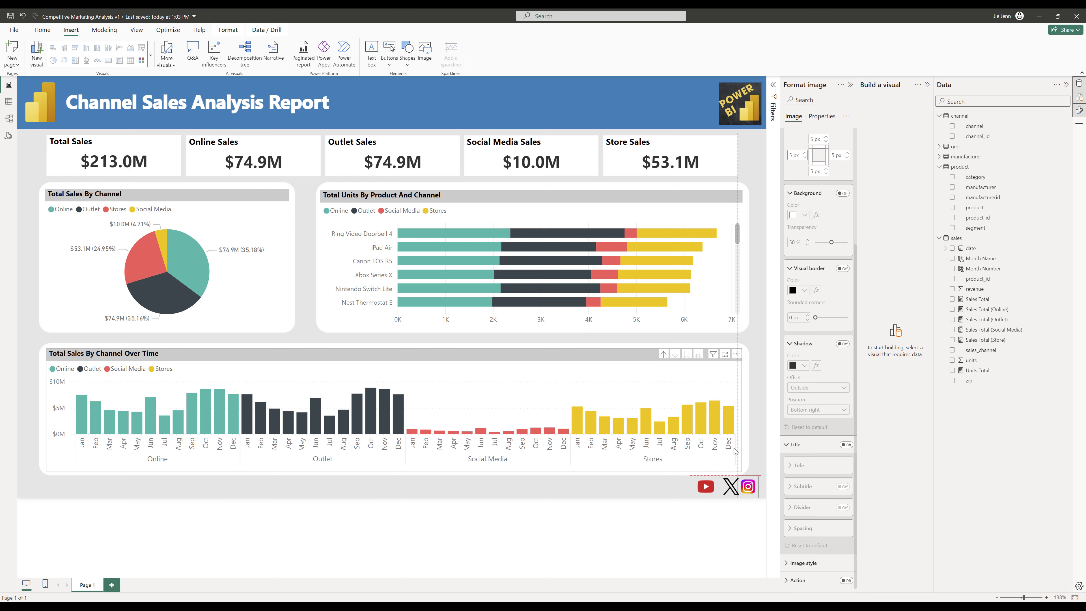
Line up the Instagram and LinkedIn logos left of the YouTube logo in the footer, and collapse the Build and Data panes
drag(747, 487, 684, 487)
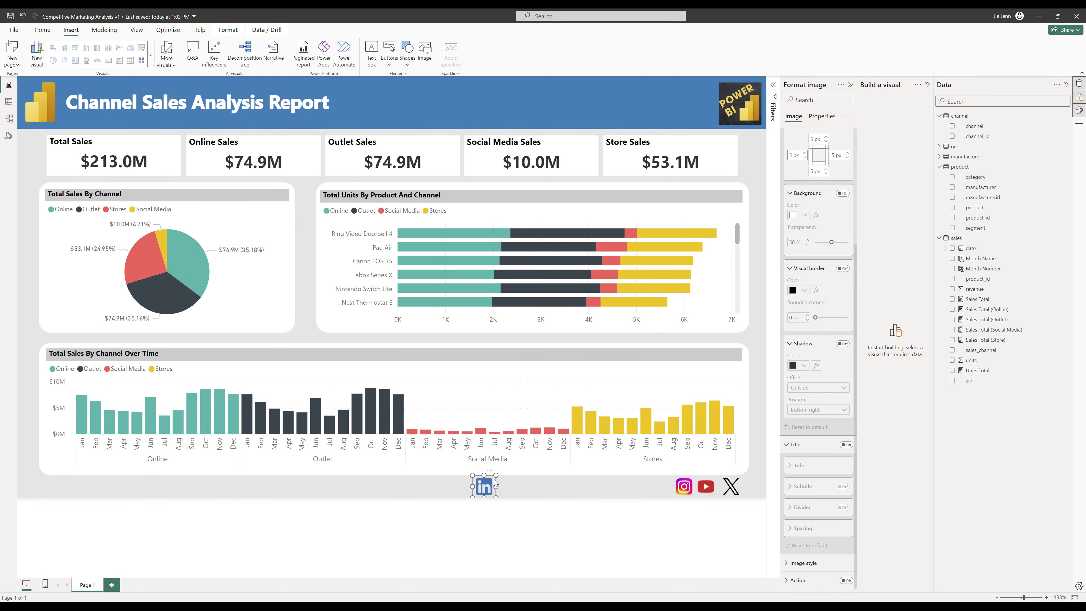
drag(496, 482, 670, 483)
click(632, 491)
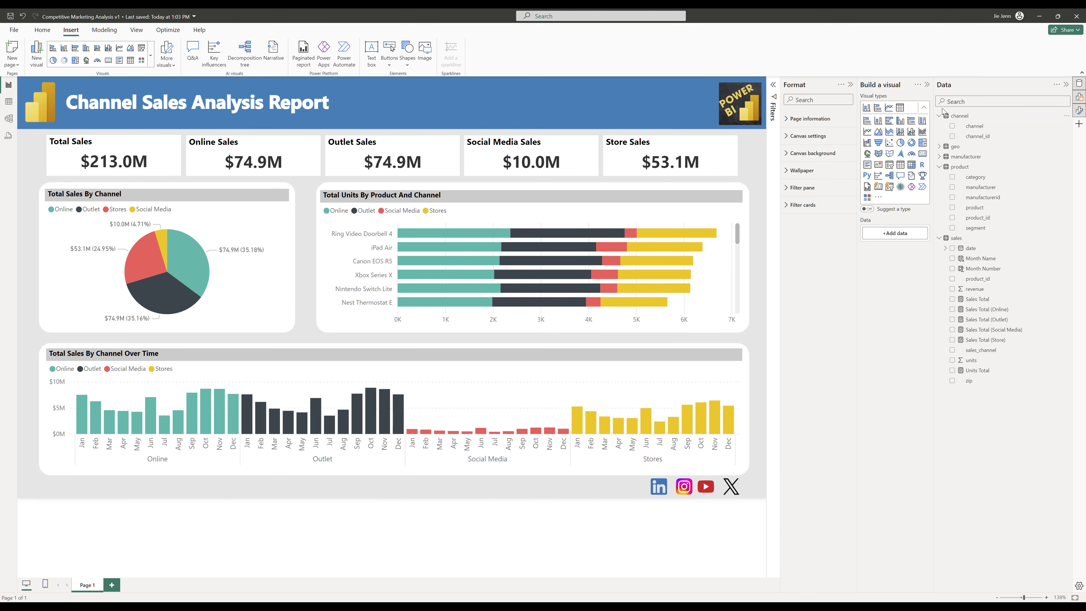
click(928, 85)
click(1065, 86)
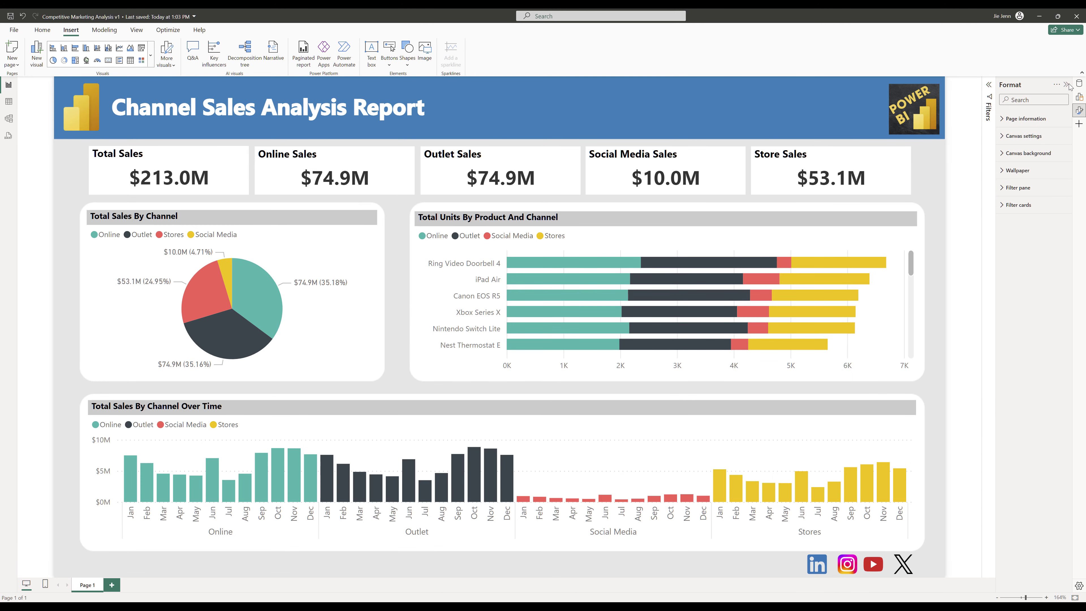